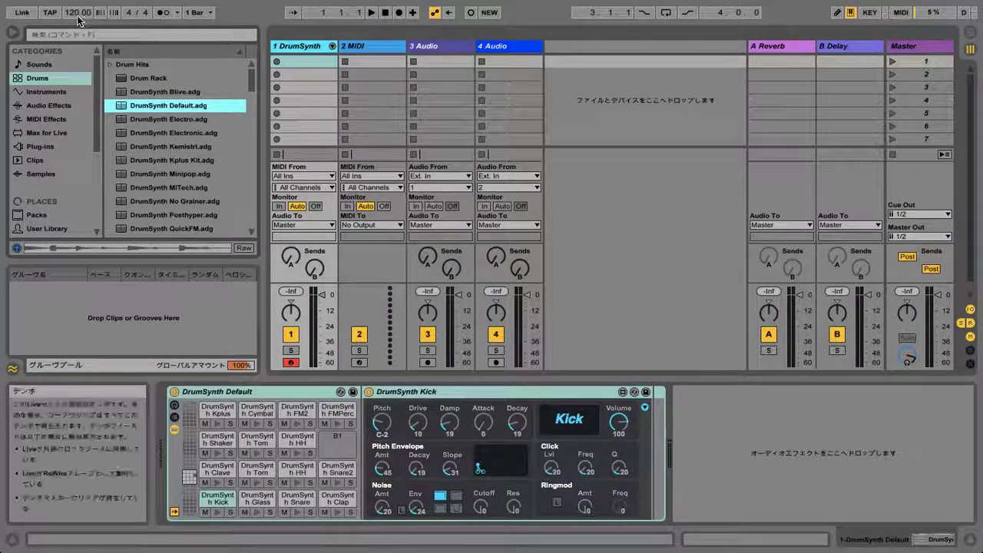
# Set the tempo to 126 BPM and start recording a new clip in the DrumSynth track's first slot
pyautogui.moveTo(77, 15); pyautogui.dragTo(76, 12)
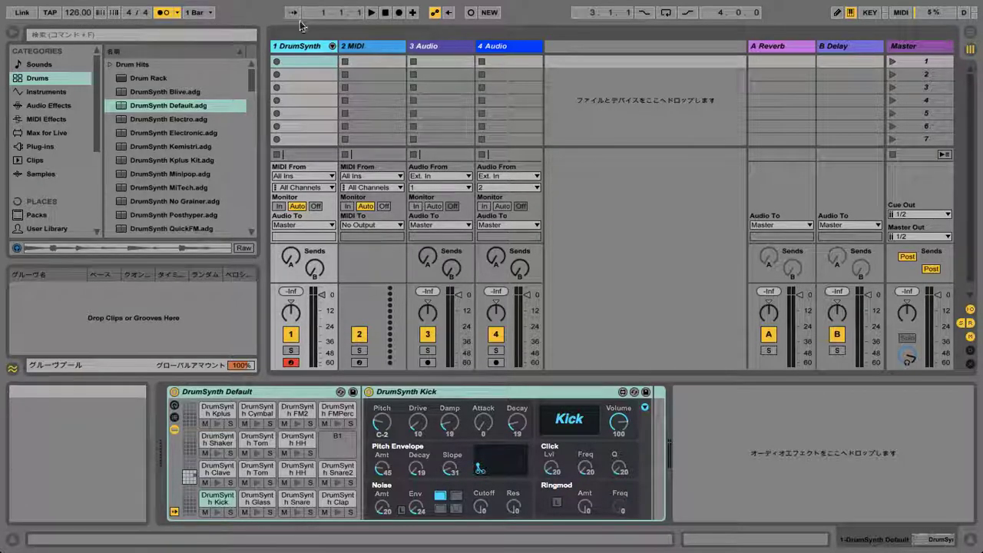
pyautogui.click(277, 62)
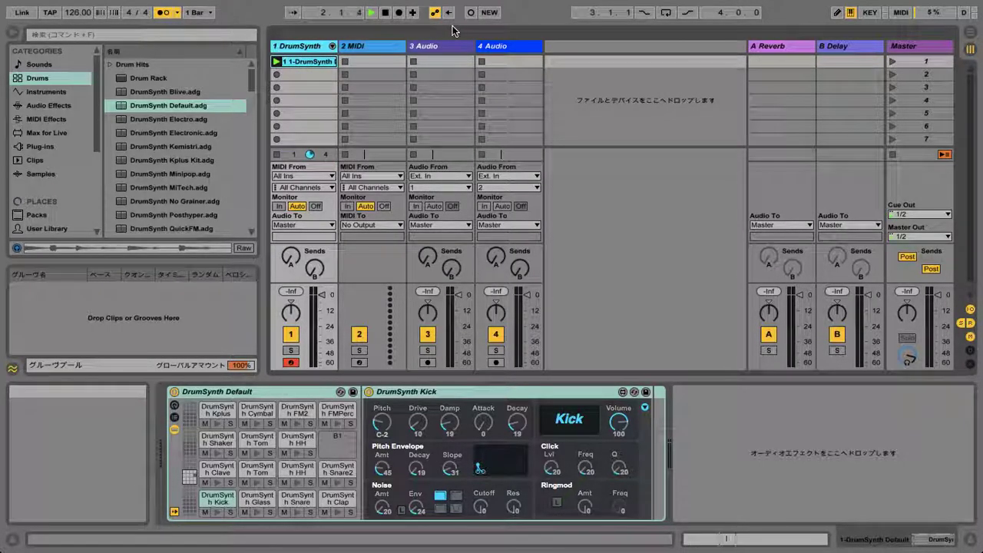
# Set the computer keyboard octave to C1–D2 and perform a pattern of DrumSynth hits into the looping clip
pyautogui.press('z')
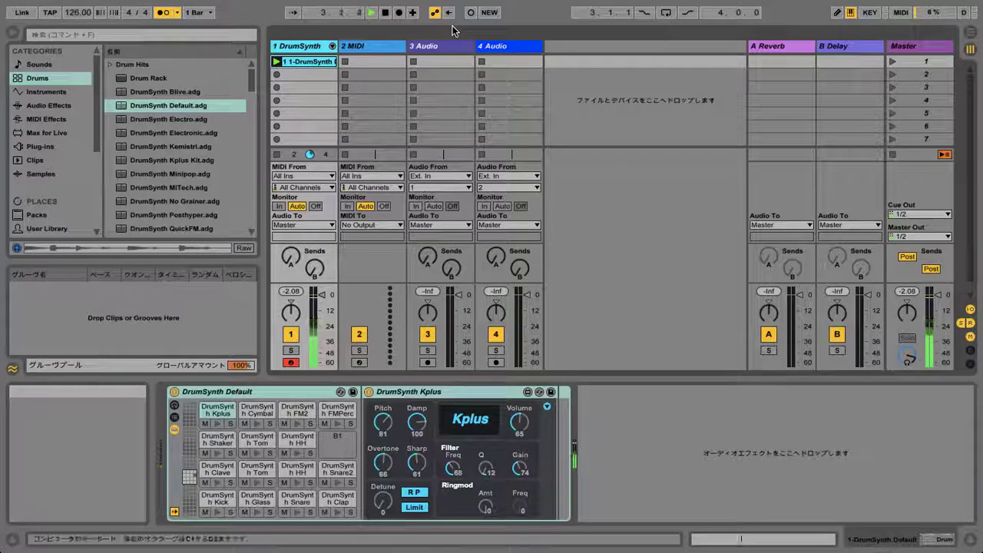
pyautogui.press('a')
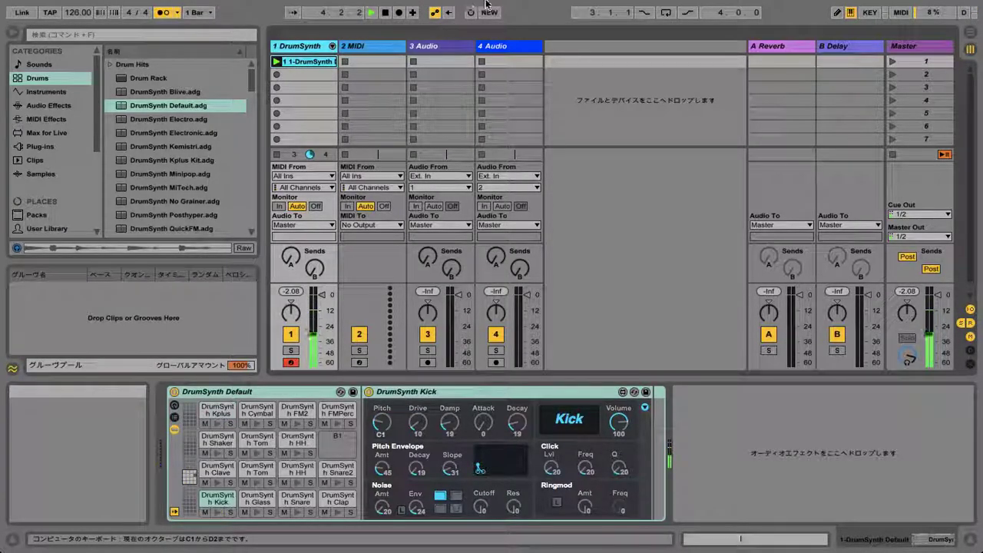
pyautogui.moveTo(453, 21)
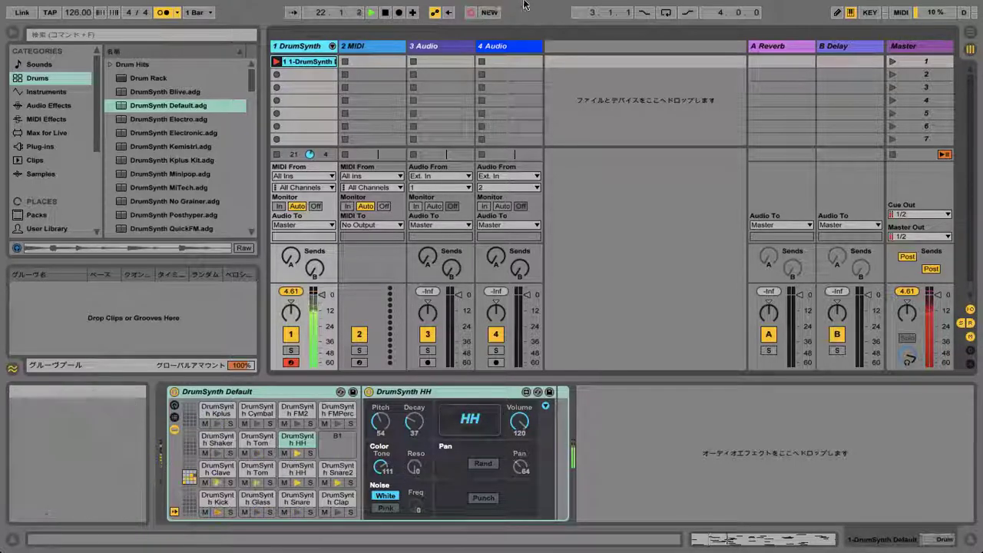
# Open the recorded DrumSynth clip's notes and quantize all of them
pyautogui.click(328, 63)
pyautogui.doubleClick(329, 64)
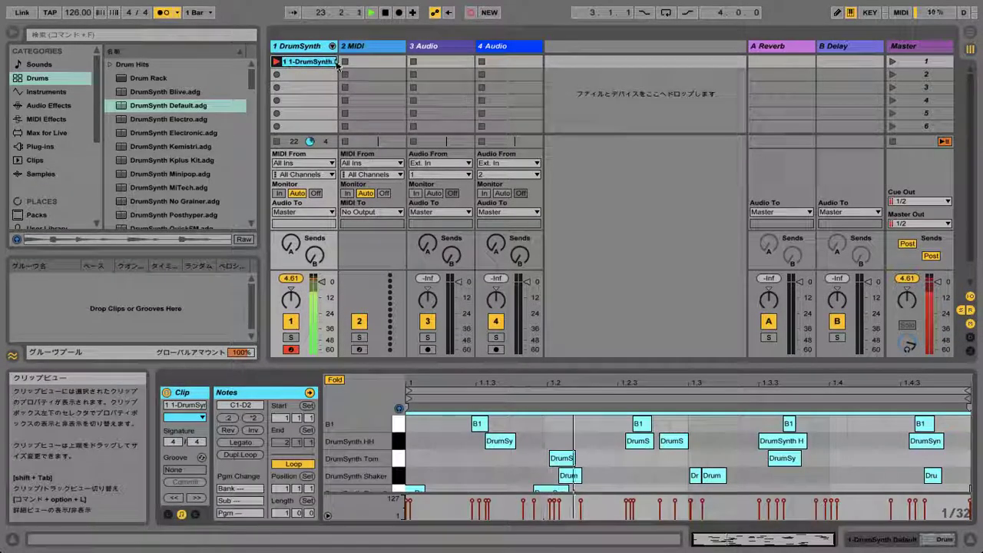
pyautogui.click(518, 473)
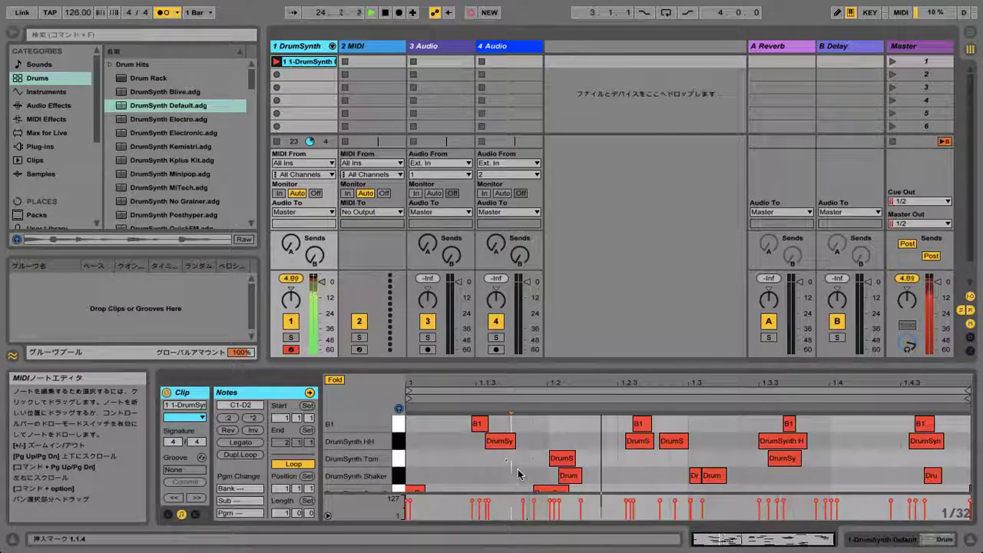
pyautogui.press('super+a')
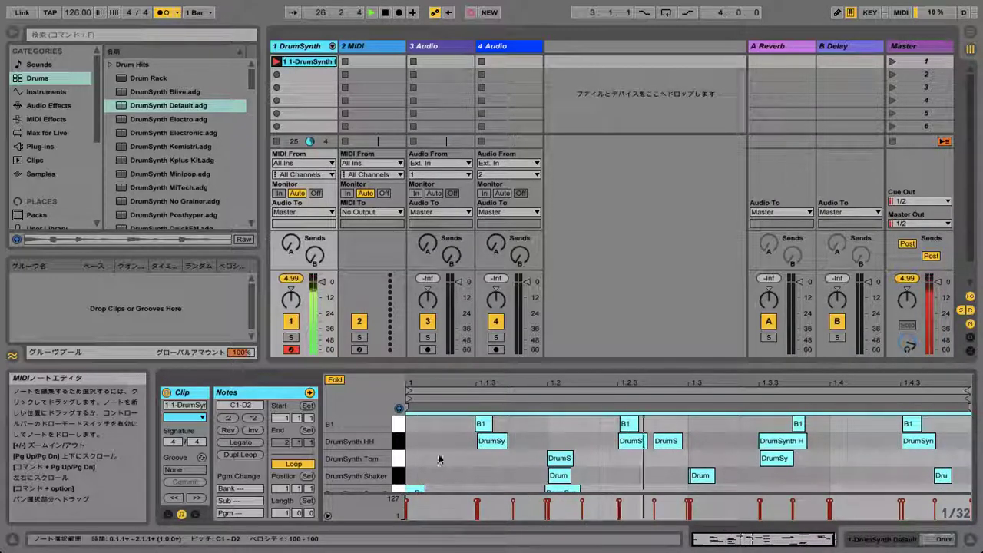
# Delete all notes in the B1 row and enlarge the note editor to show more drum rows
pyautogui.click(401, 425)
pyautogui.press('Delete')
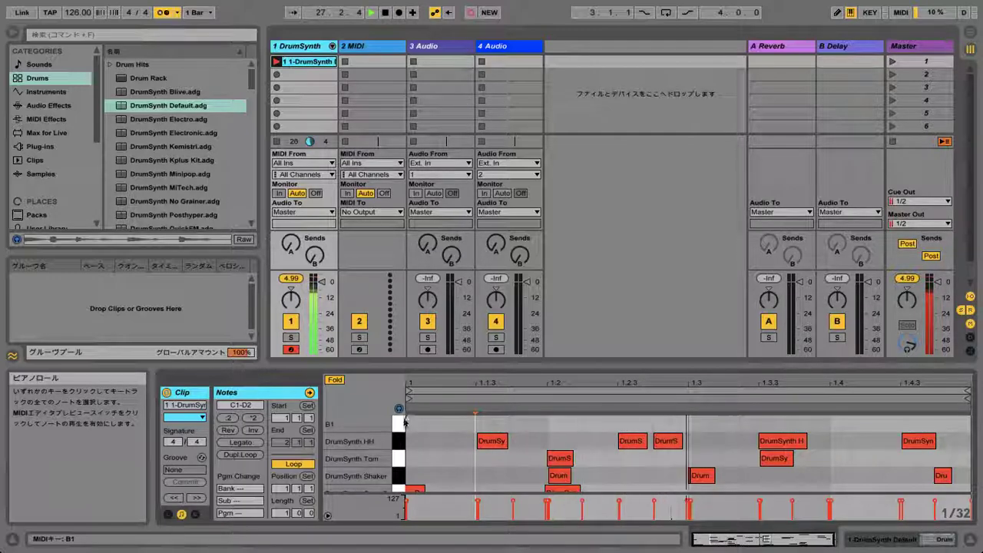
pyautogui.moveTo(460, 365); pyautogui.dragTo(458, 206)
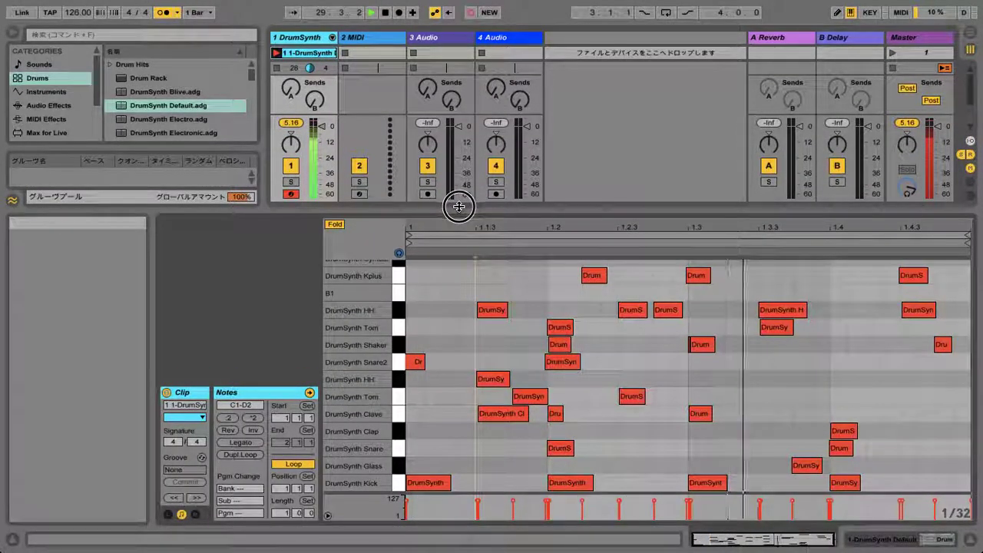
# Audition the upper drum rows and delete the DrumSynth FM2 and DrumSynth Kplus notes
pyautogui.click(398, 331)
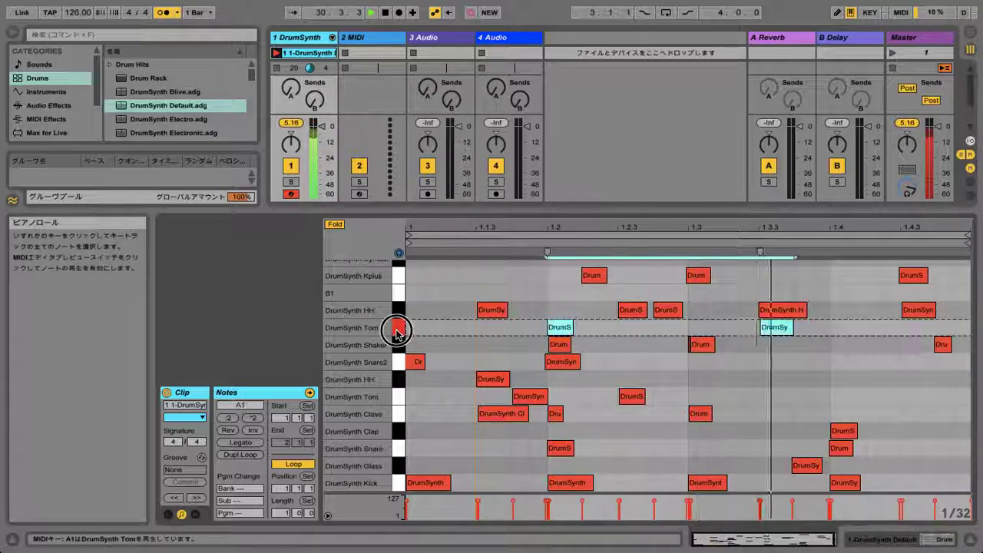
pyautogui.scroll(2, 398, 322)
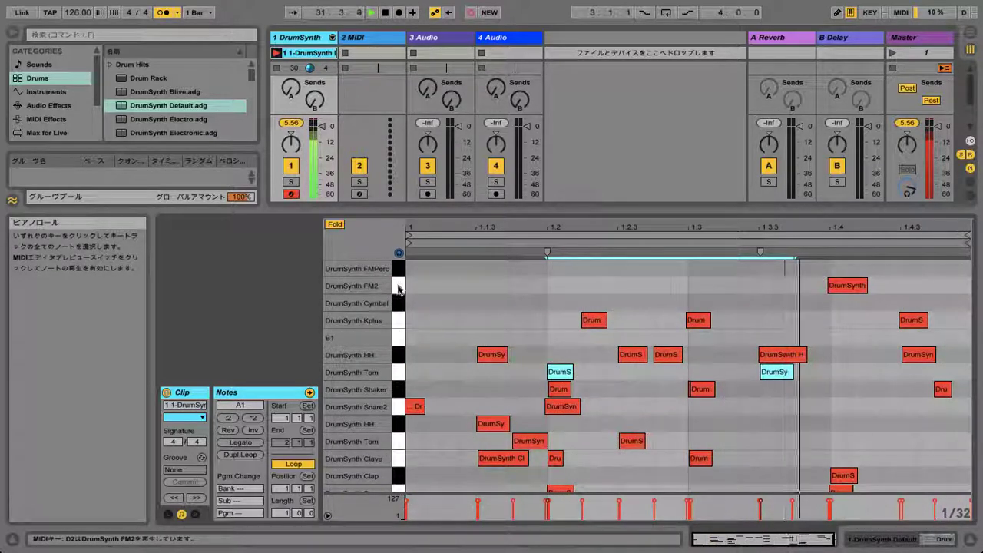
pyautogui.click(400, 286)
pyautogui.click(398, 303)
pyautogui.click(399, 319)
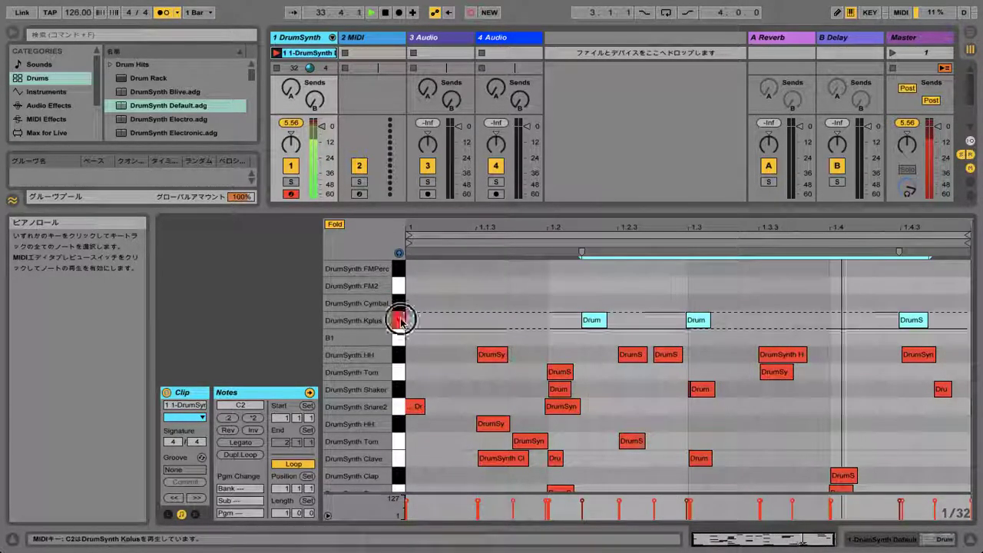
pyautogui.press('Delete')
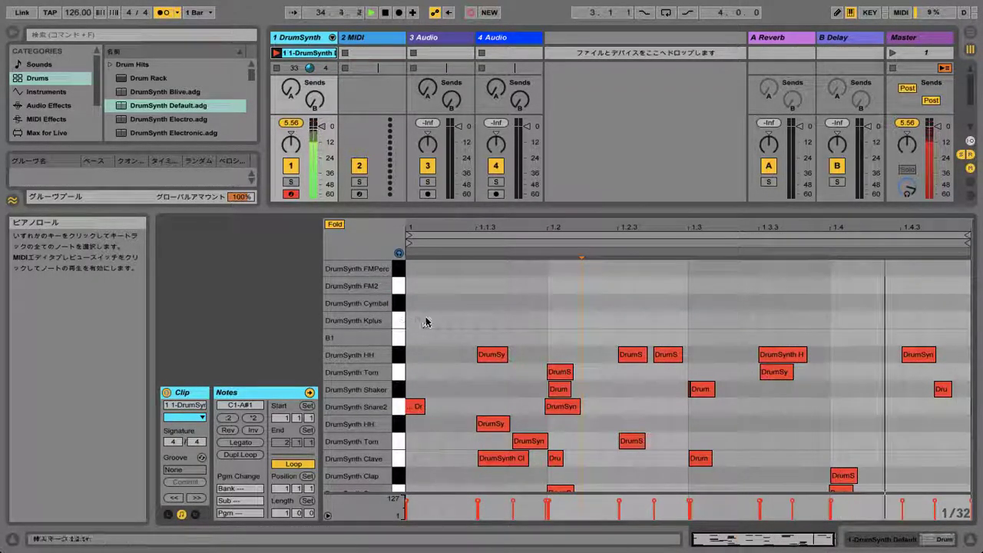
# Delete all DrumSynth Clave and DrumSynth Snare2 notes from the clip
pyautogui.scroll(-2, 430, 327)
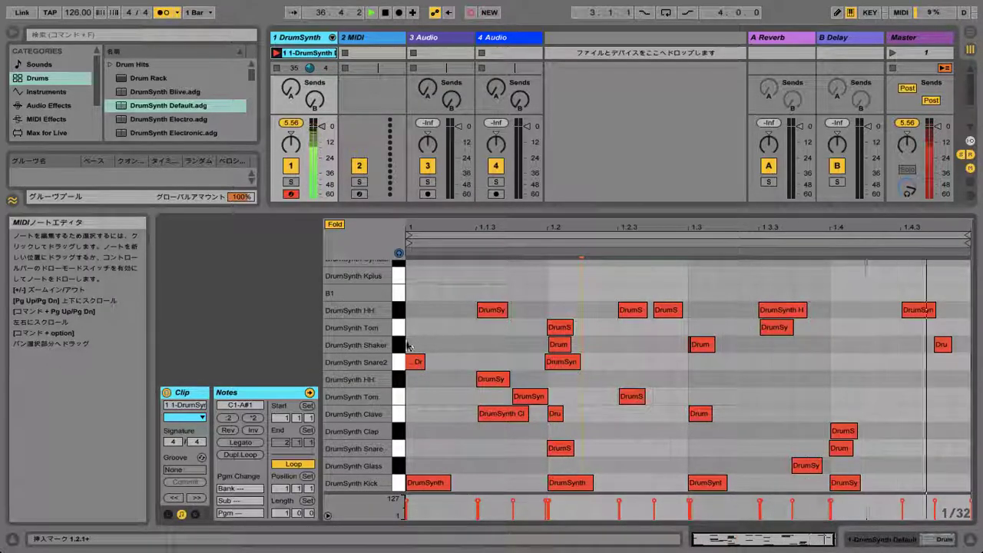
pyautogui.click(396, 366)
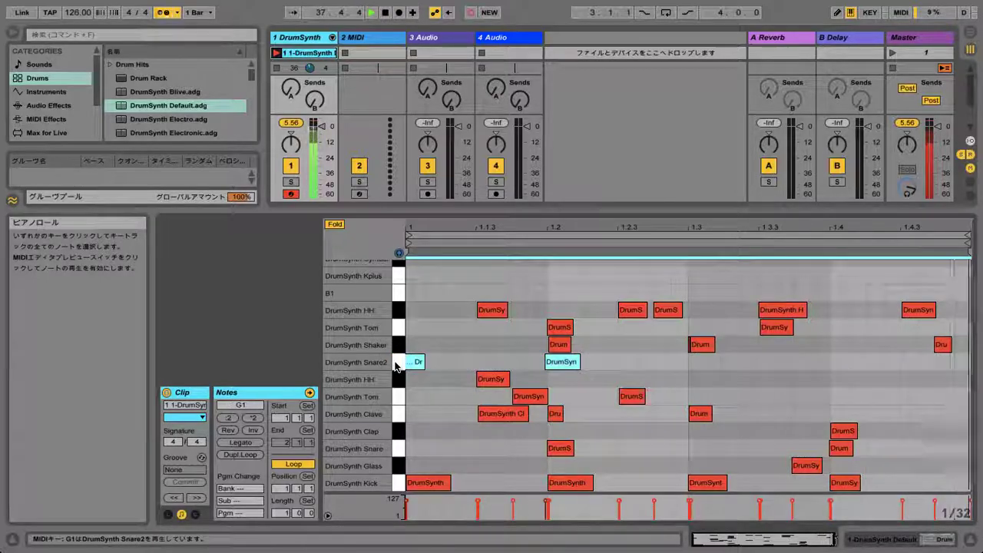
pyautogui.click(396, 414)
pyautogui.press('Delete')
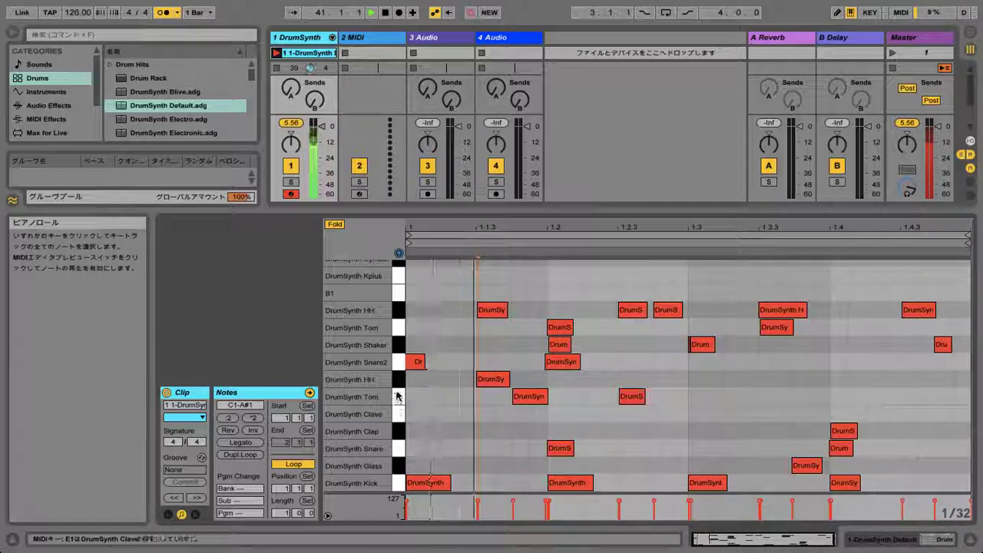
pyautogui.click(397, 361)
pyautogui.press('Delete')
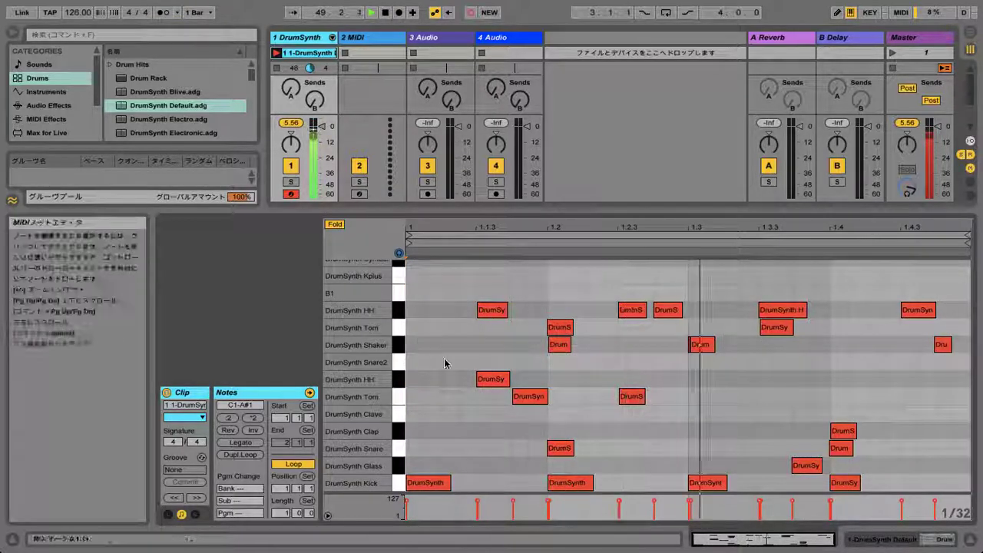
# Delete all DrumSynth Shaker and DrumSynth Glass notes from the clip
pyautogui.click(398, 345)
pyautogui.press('Delete')
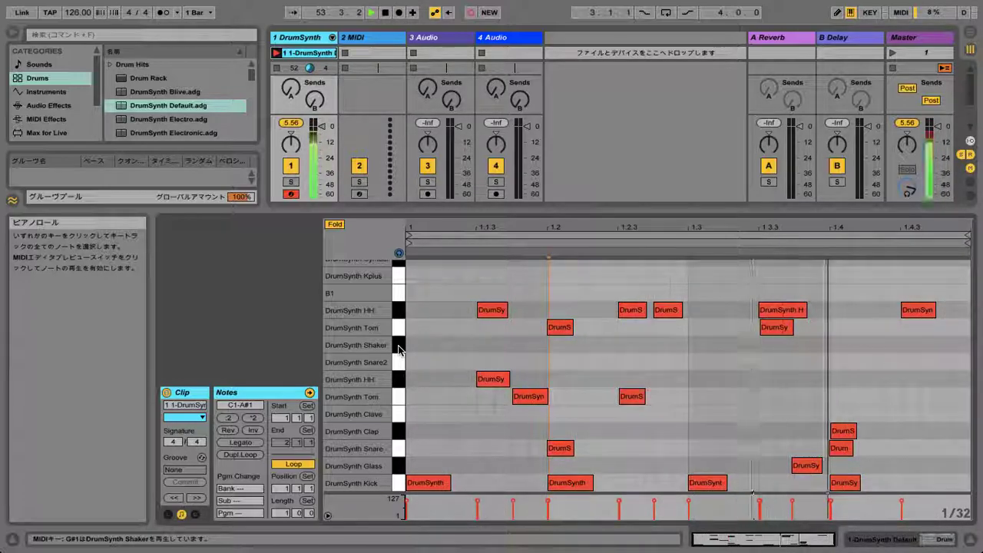
pyautogui.click(398, 466)
pyautogui.press('Delete')
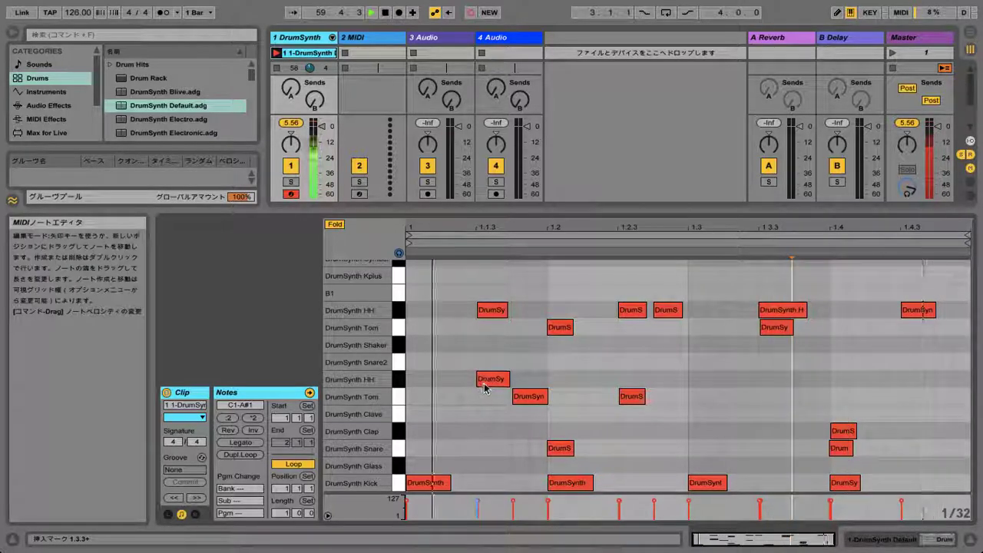
# Move the lower DrumSynth HH note to the start of the bar and overdub HH hits near beats 2, 3 and 4
pyautogui.moveTo(487, 381); pyautogui.dragTo(419, 384)
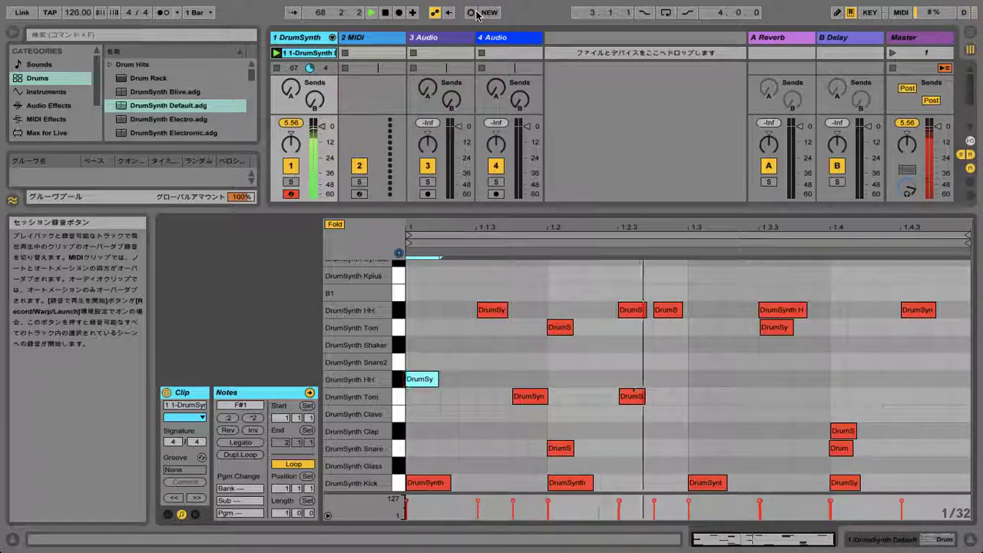
pyautogui.click(476, 12)
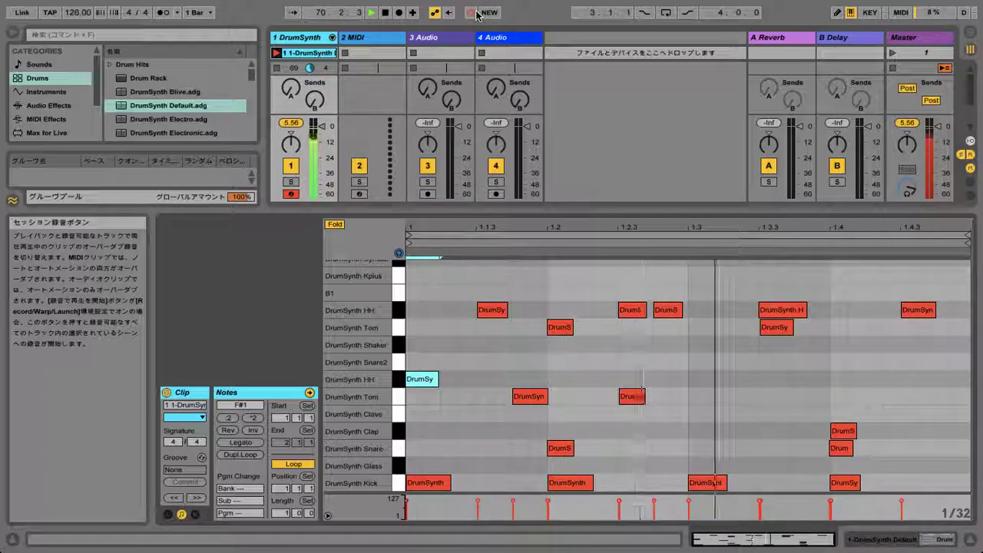
pyautogui.press('t')
pyautogui.press('t')
pyautogui.press('t')
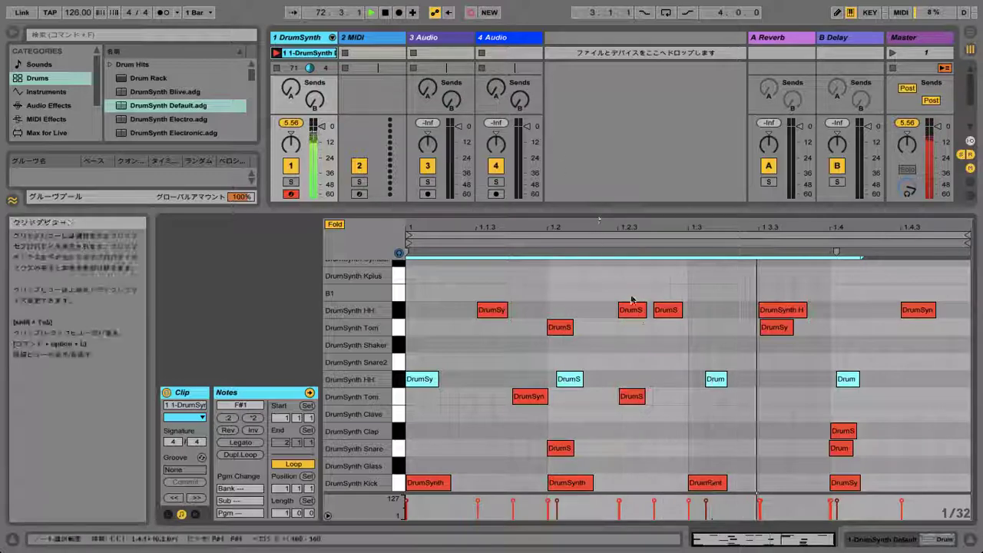
# Quantize all notes in the clip and nudge the lower HH note at beat 3 slightly earlier toward the beat
pyautogui.click(652, 349)
pyautogui.press('super+a')
pyautogui.press('super+u')
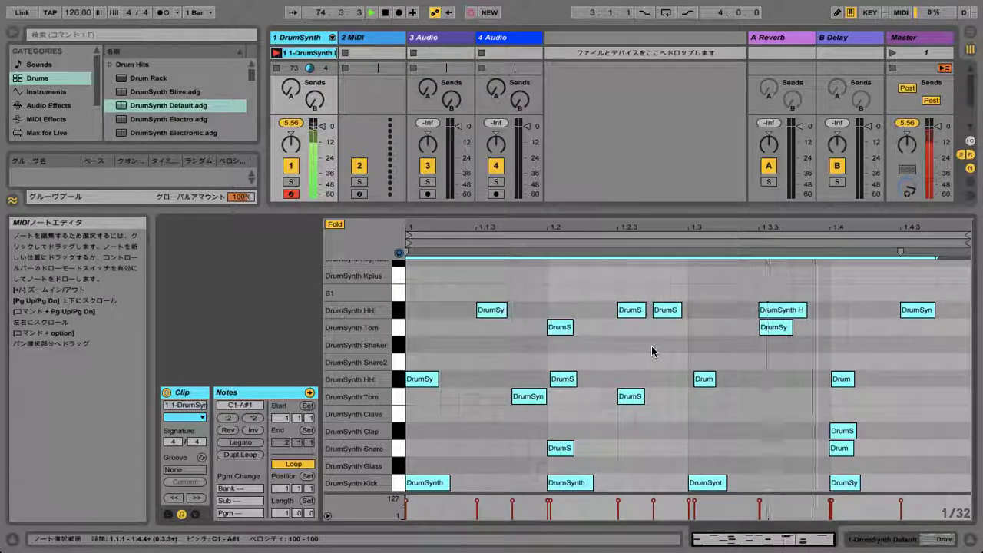
pyautogui.click(663, 369)
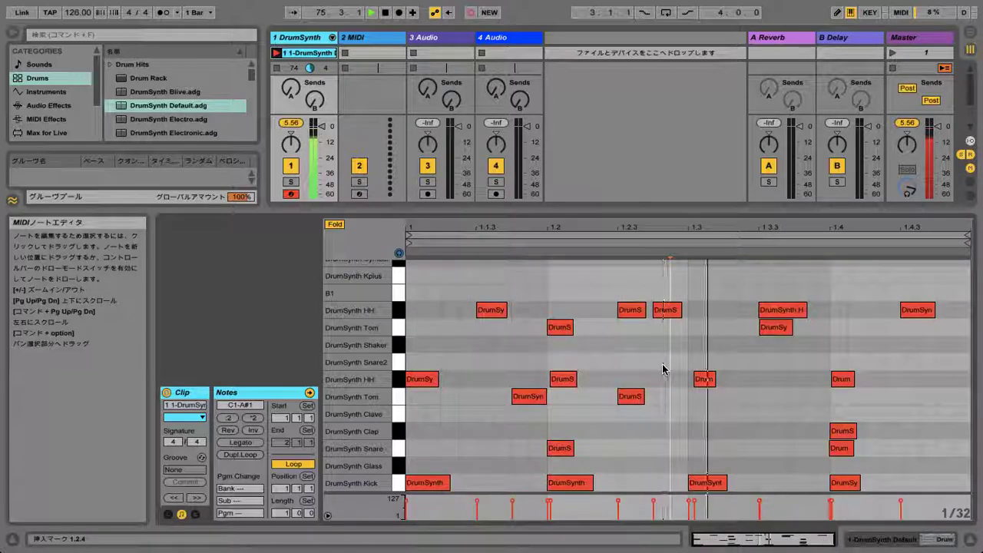
pyautogui.click(704, 381)
pyautogui.moveTo(705, 383); pyautogui.dragTo(700, 382)
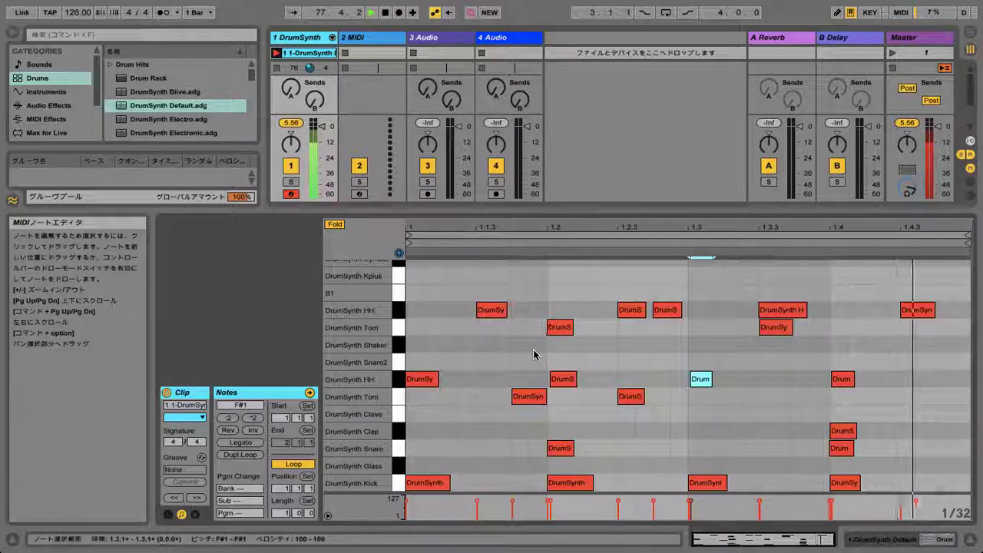
# Enlarge the velocity editor and raise the velocities of the notes on all four beats to about 125
pyautogui.moveTo(442, 493); pyautogui.dragTo(446, 387)
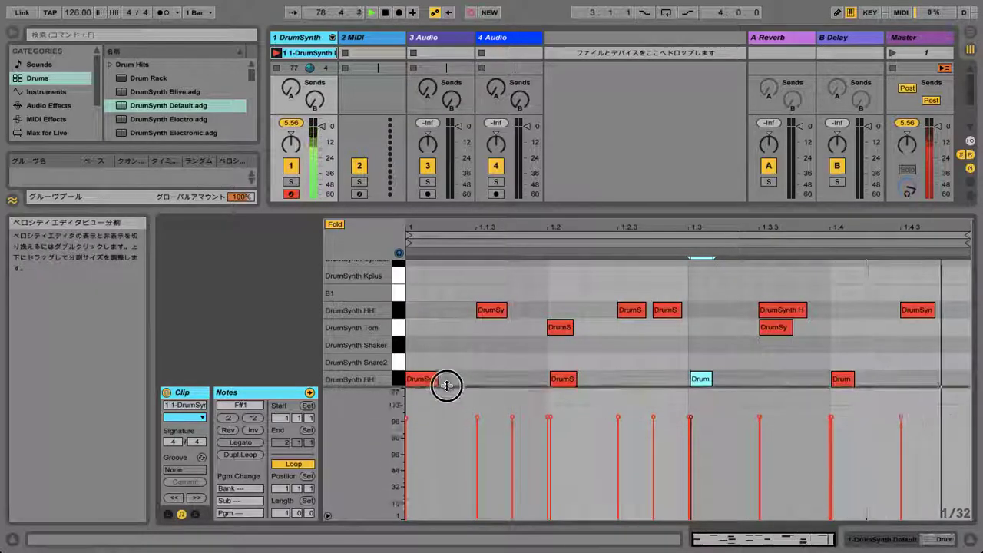
pyautogui.click(405, 420)
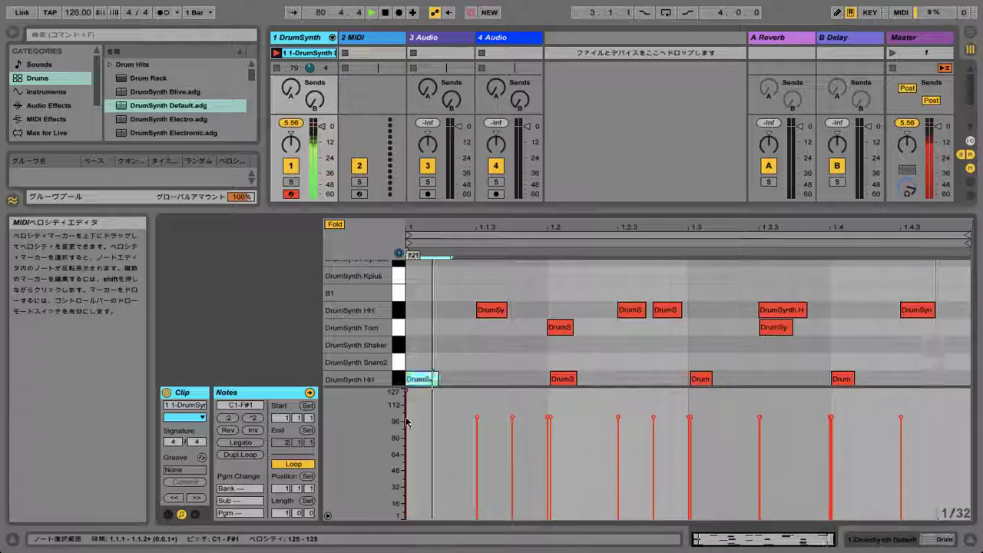
pyautogui.click(547, 419)
pyautogui.moveTo(547, 419); pyautogui.dragTo(549, 400)
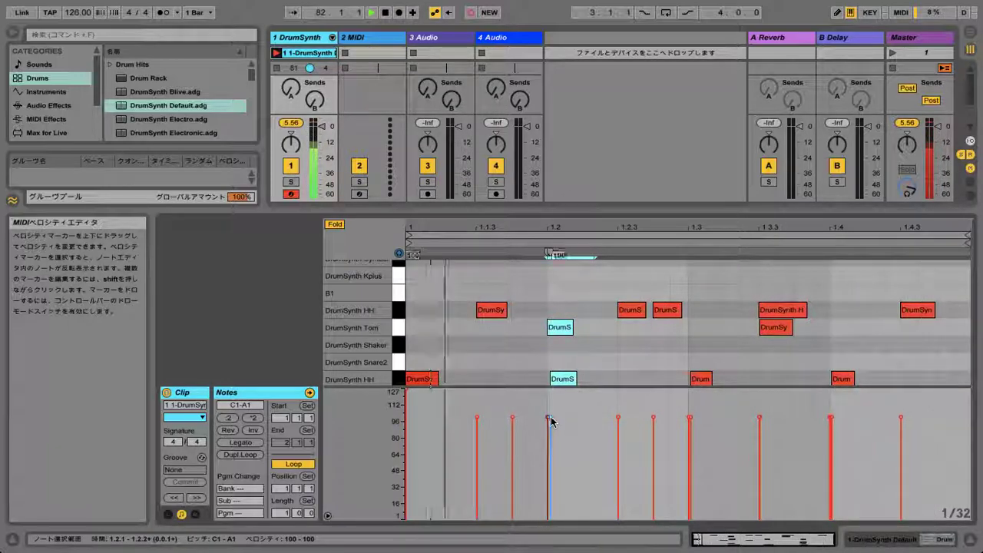
pyautogui.click(689, 418)
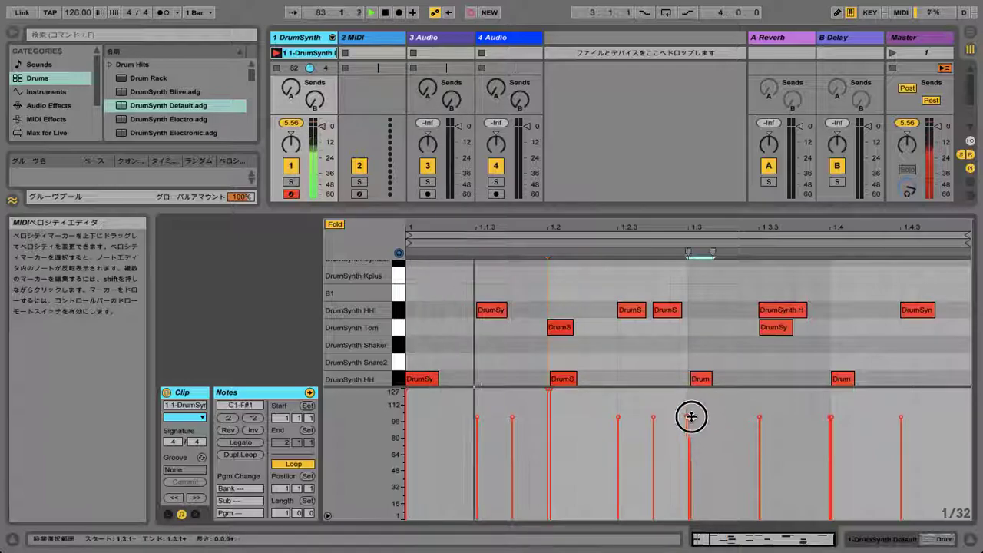
pyautogui.moveTo(691, 421); pyautogui.dragTo(692, 391)
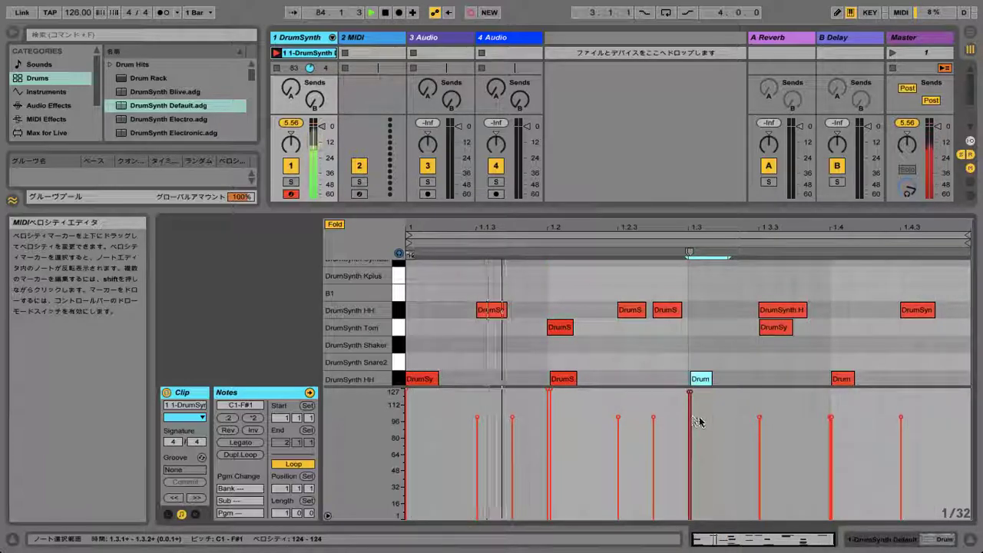
pyautogui.click(846, 422)
pyautogui.moveTo(830, 417); pyautogui.dragTo(830, 391)
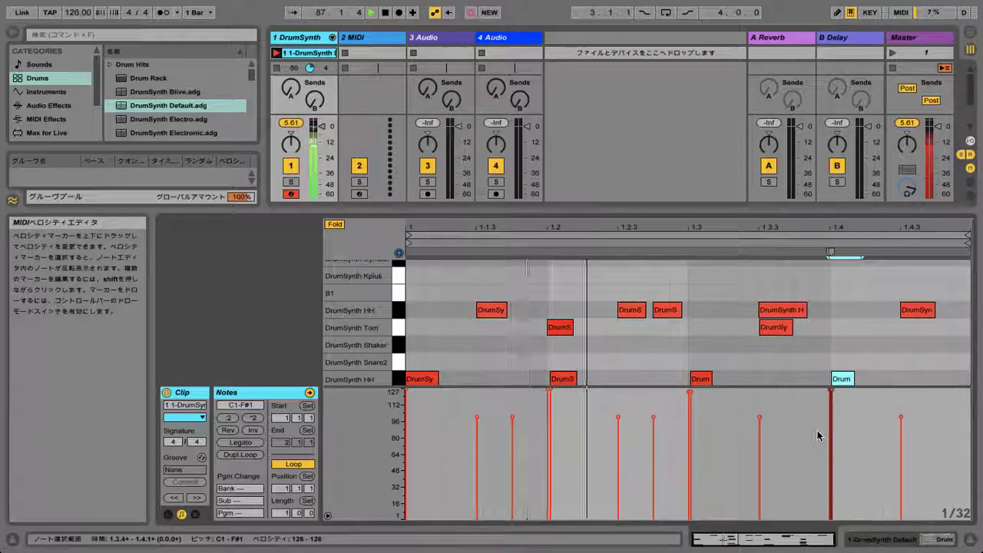
# Lower the velocities of the off-beat notes at 1.2.4, 1.1.4, 1.3.3 and 1.4.3, with the 1.1.4 Tom at about 74
pyautogui.click(653, 426)
pyautogui.moveTo(654, 425); pyautogui.dragTo(654, 436)
pyautogui.moveTo(512, 418); pyautogui.dragTo(512, 443)
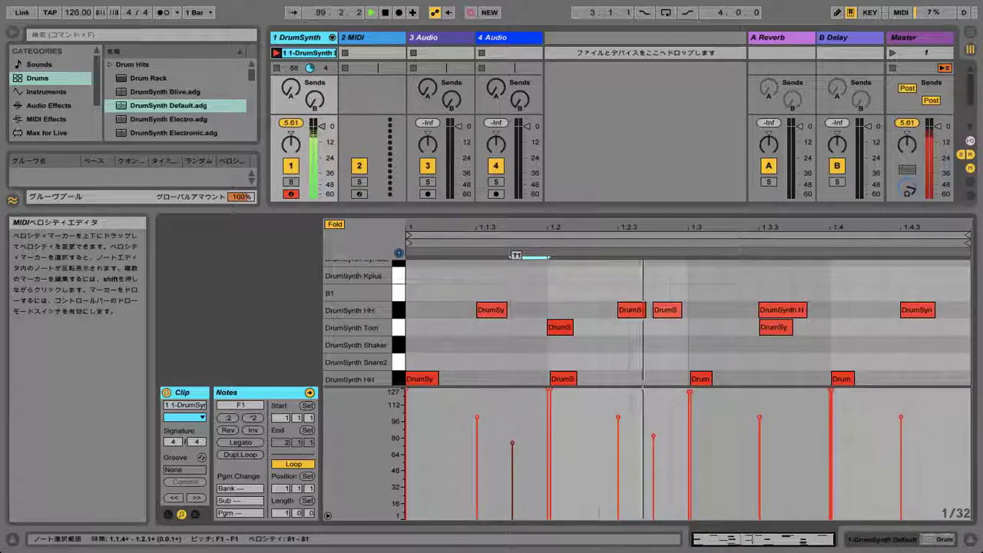
pyautogui.scroll(3, 853, 360)
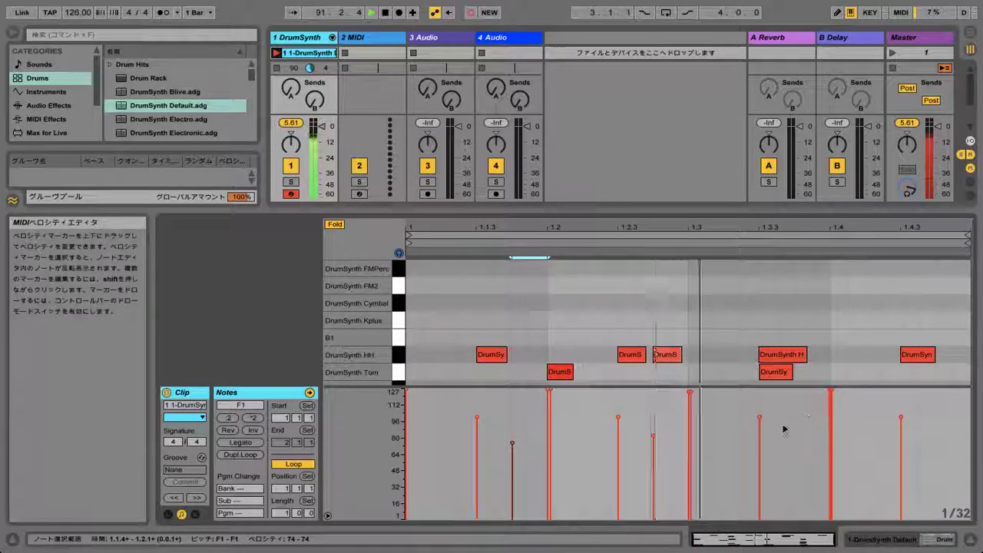
pyautogui.click(759, 418)
pyautogui.moveTo(759, 419); pyautogui.dragTo(760, 426)
pyautogui.moveTo(901, 420); pyautogui.dragTo(901, 423)
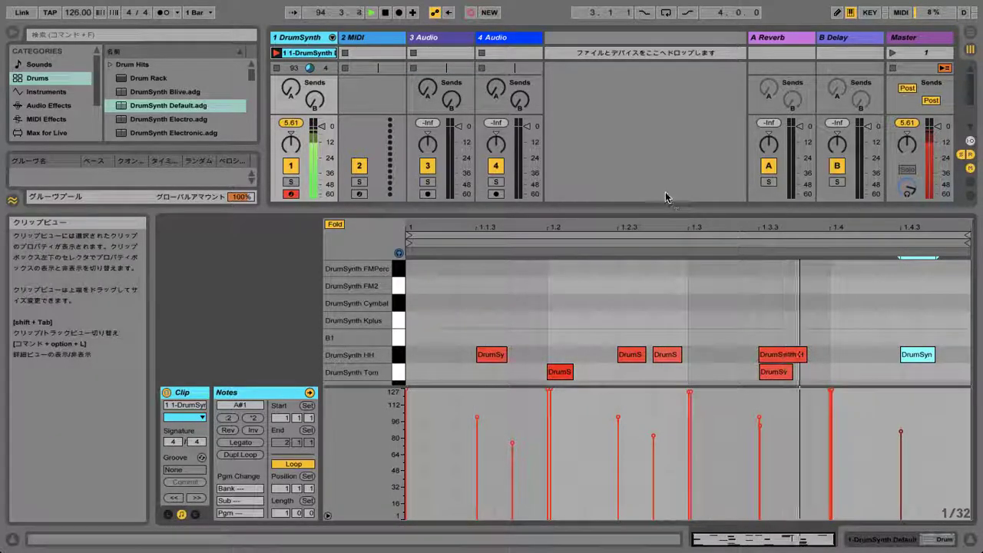
# Shrink the clip view, load the Analog instrument onto the second MIDI track, and arm it with the computer keyboard octave lowered to C0
pyautogui.moveTo(606, 210); pyautogui.dragTo(601, 405)
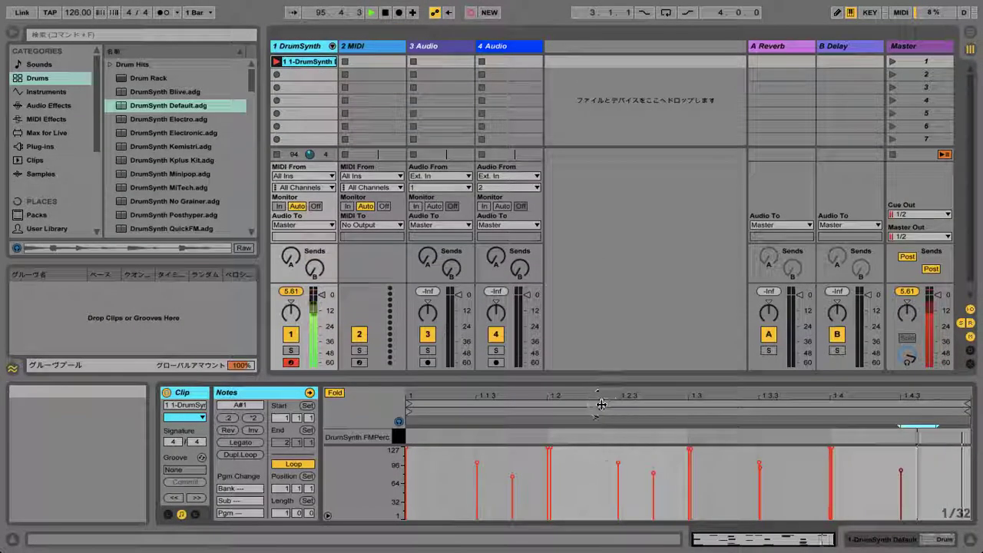
pyautogui.click(374, 43)
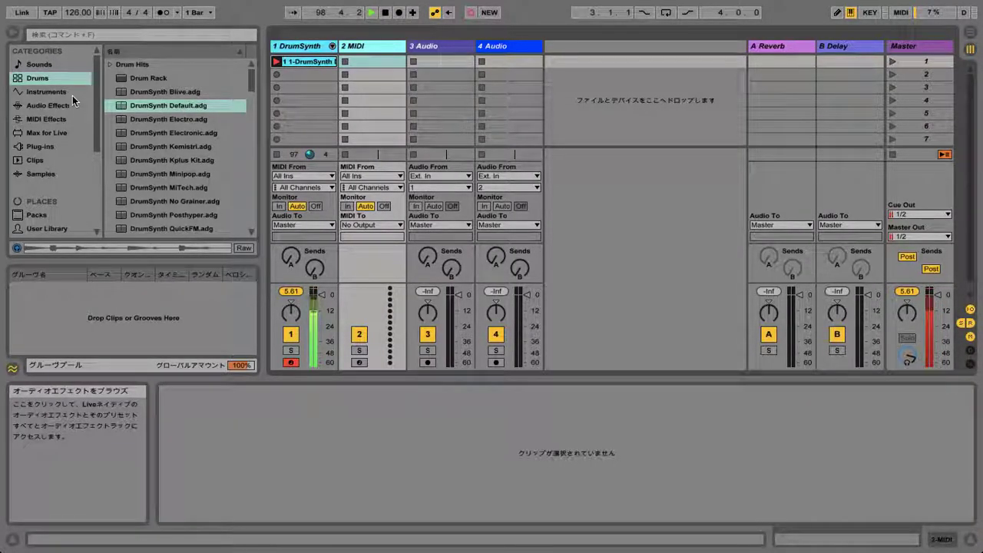
pyautogui.click(65, 91)
pyautogui.doubleClick(142, 67)
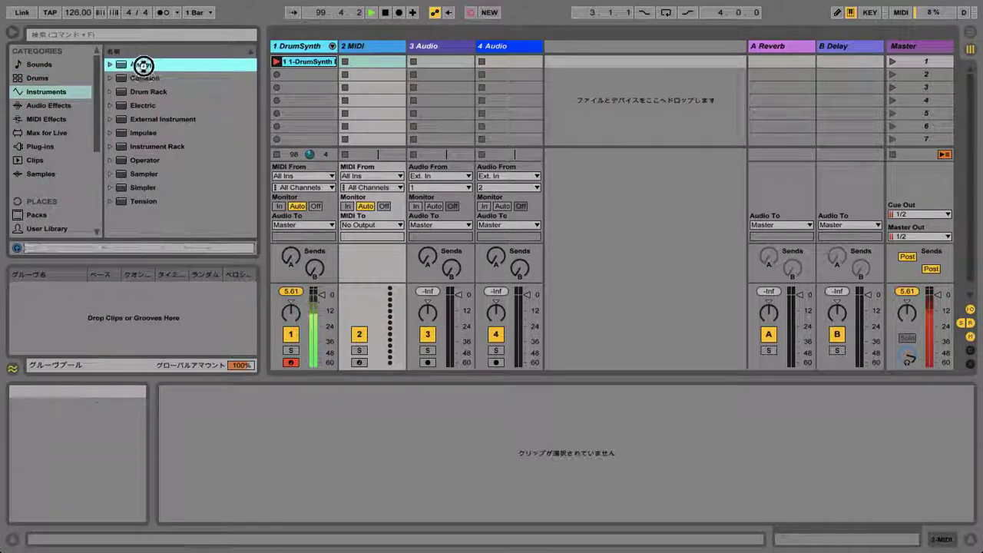
pyautogui.click(359, 363)
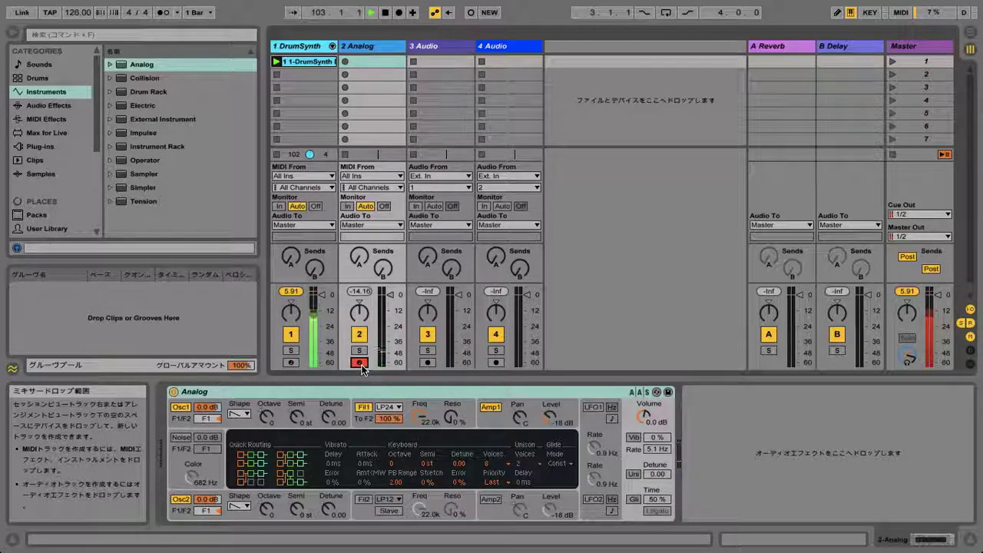
pyautogui.press('z')
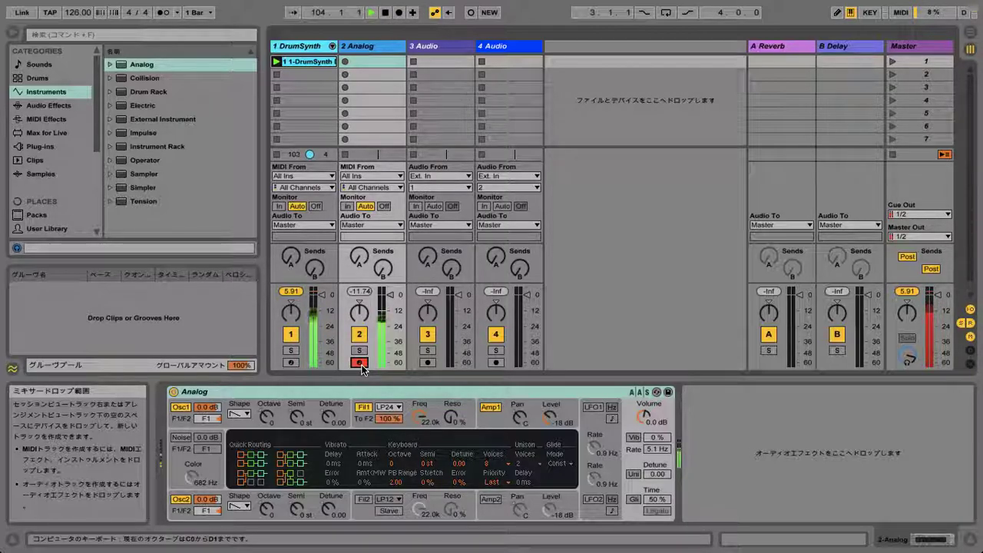
# Set the Analog's Filter 1 frequency to 492 with a filter envelope amount of 1.31, and raise Amp 1's level to -9.9 dB
pyautogui.moveTo(420, 417); pyautogui.dragTo(420, 491)
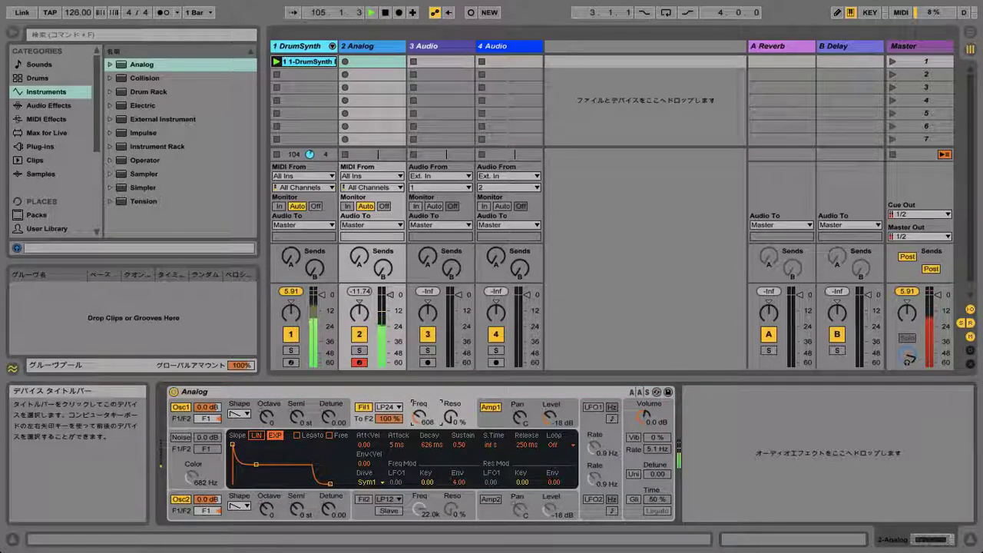
pyautogui.moveTo(421, 421); pyautogui.dragTo(421, 427)
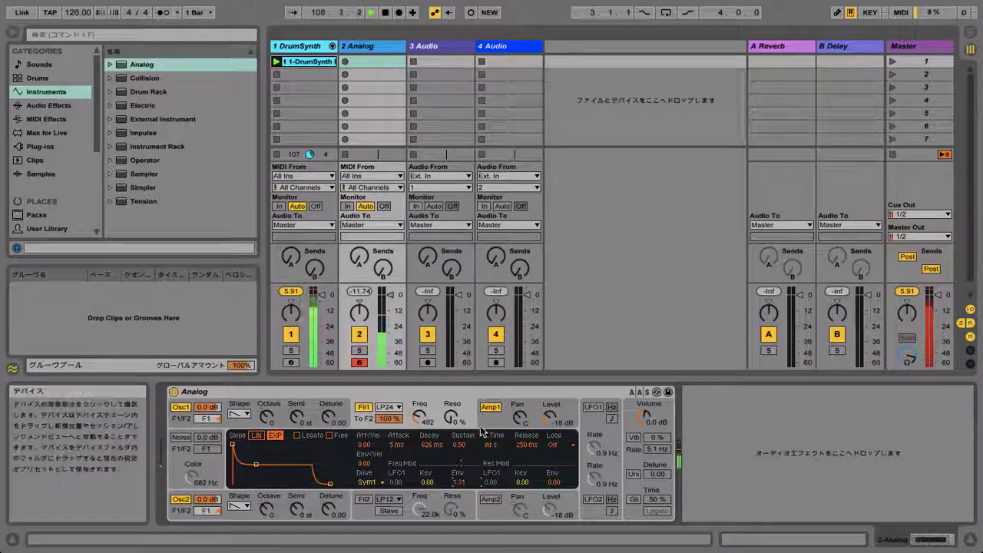
pyautogui.click(549, 417)
pyautogui.moveTo(549, 417); pyautogui.dragTo(549, 416)
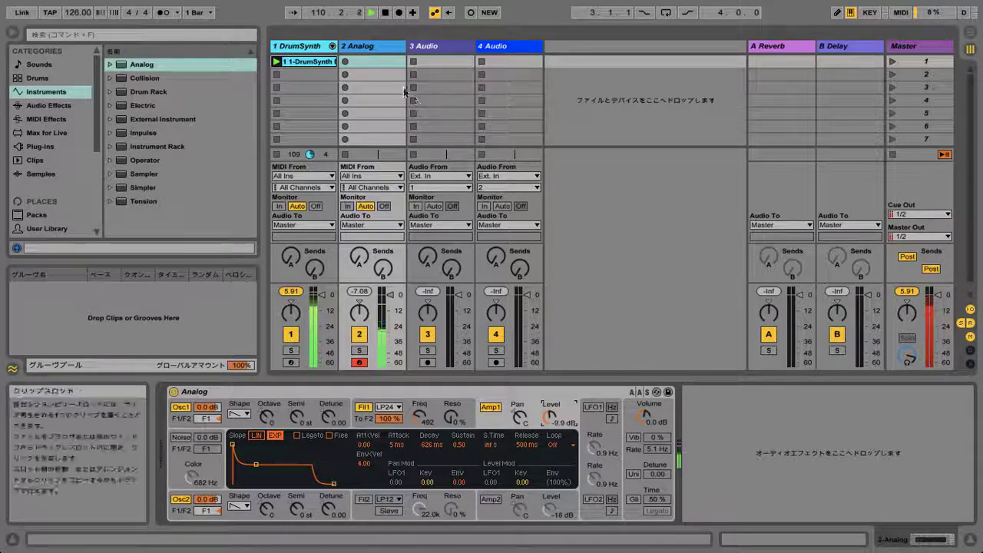
# Record a two-bar Analog clip in the first slot of track 2 and play it back as a loop
pyautogui.click(345, 61)
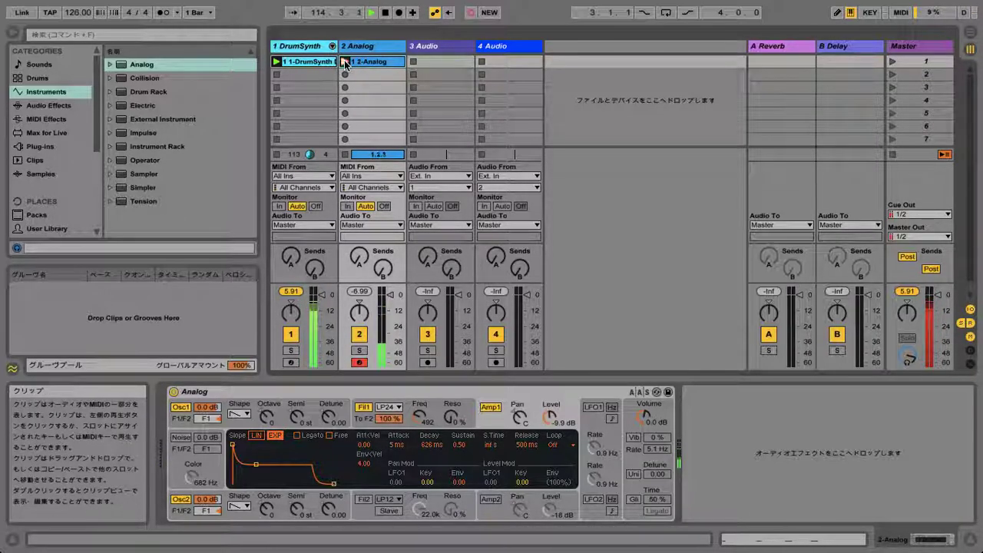
pyautogui.click(345, 61)
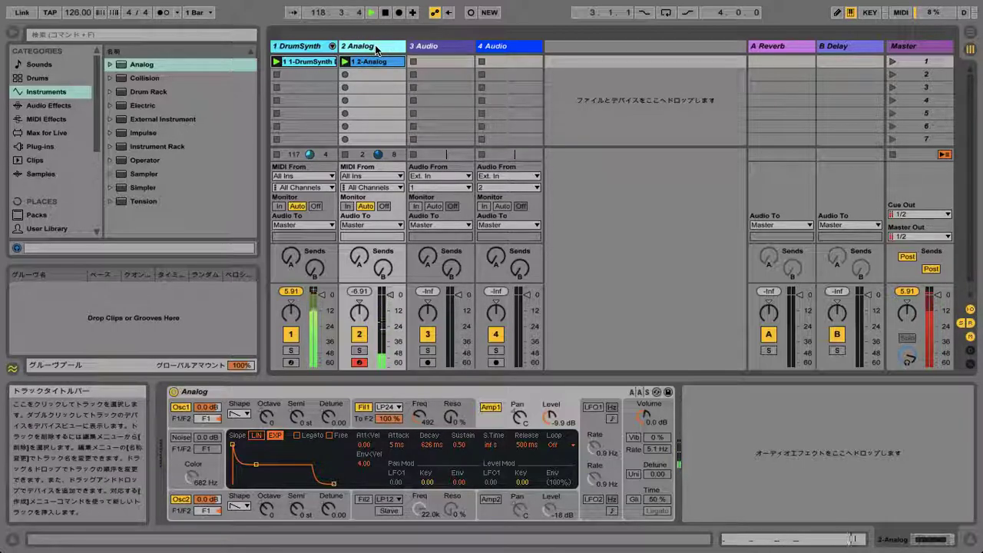
# Duplicate the 2 Analog track, delete the copied clip from the duplicate's first slot, and arm the new track for recording
pyautogui.hotkey('ctrl', 'd')
pyautogui.click(449, 64)
pyautogui.press('Delete')
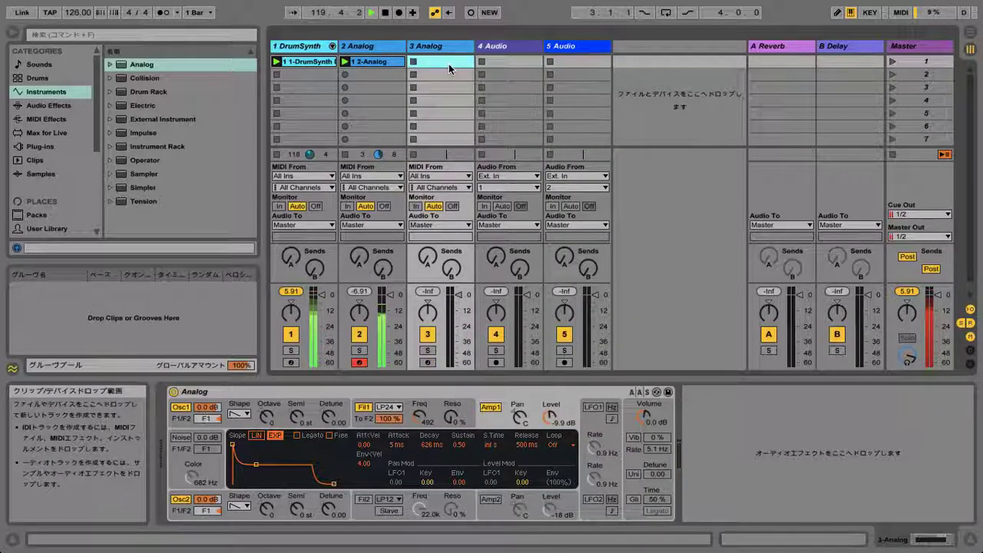
pyautogui.click(428, 363)
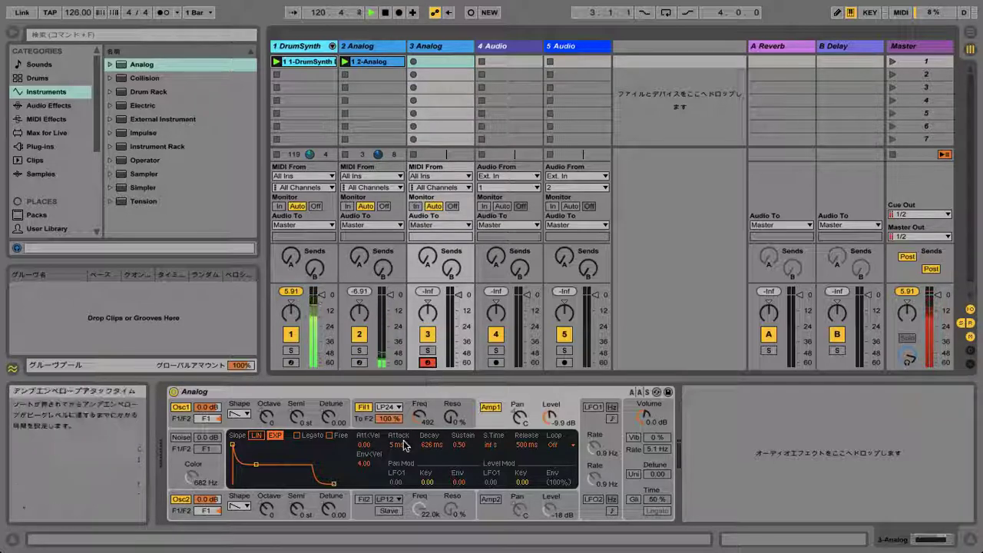
# Set the Filter 1 frequency on the third track's Analog to 925 and record a two-bar clip in its first slot
pyautogui.moveTo(419, 416); pyautogui.dragTo(420, 415)
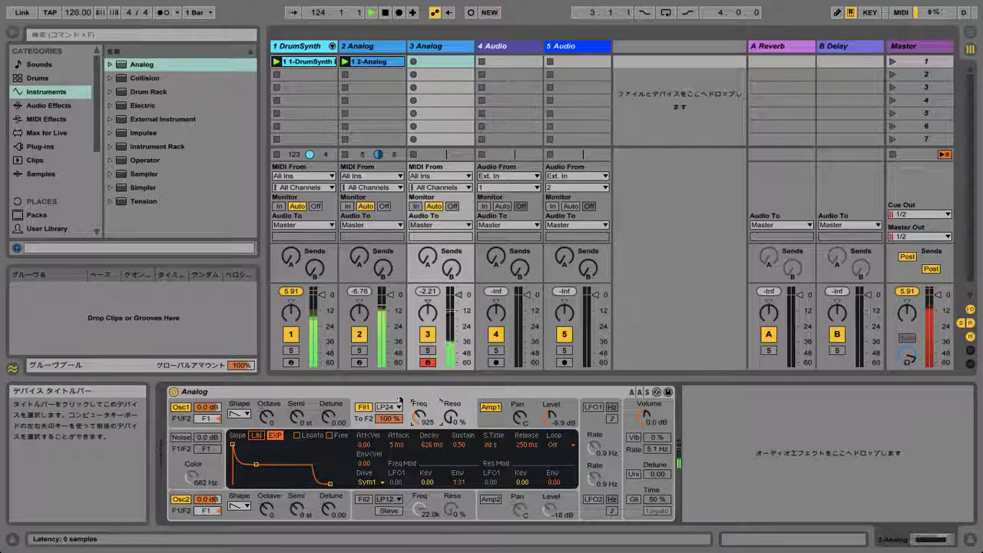
pyautogui.press('z')
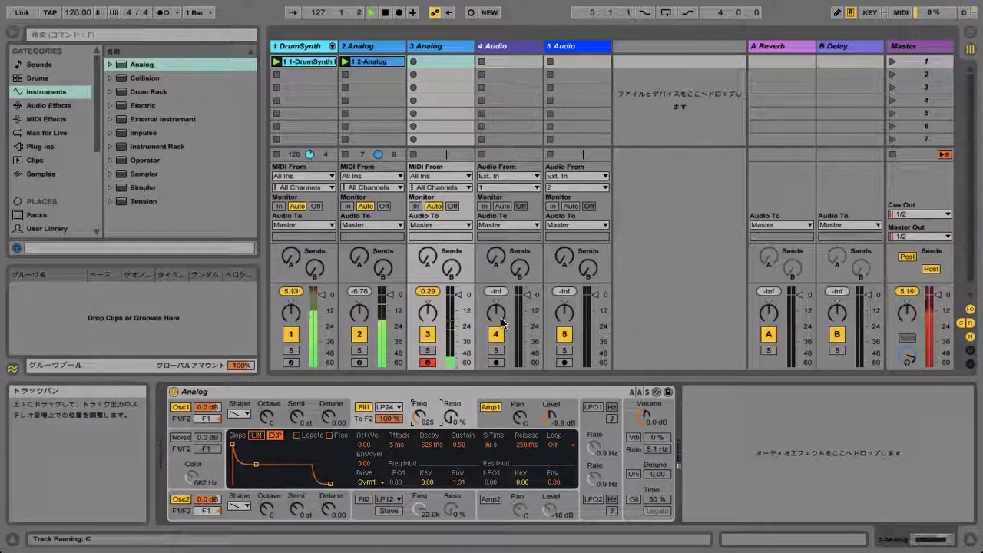
pyautogui.click(414, 61)
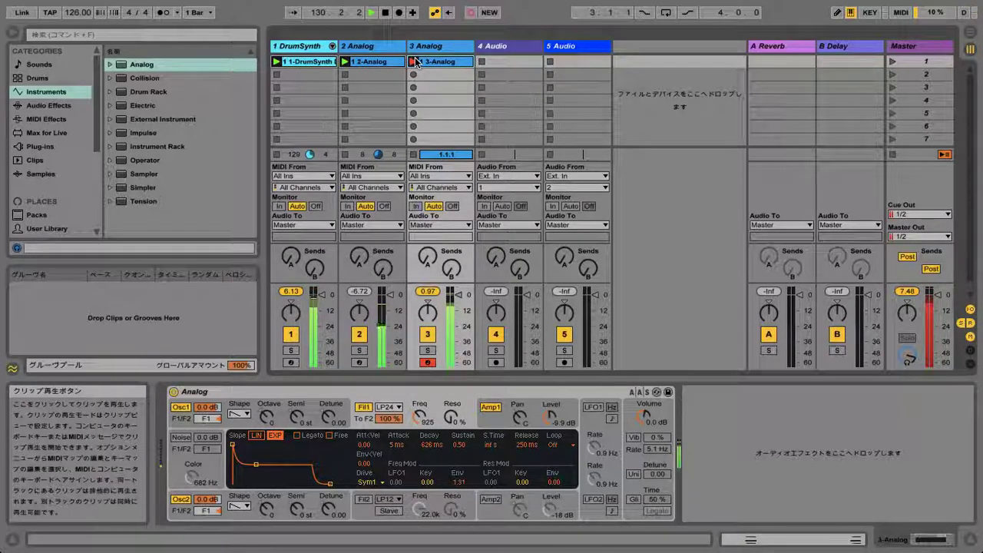
pyautogui.click(415, 62)
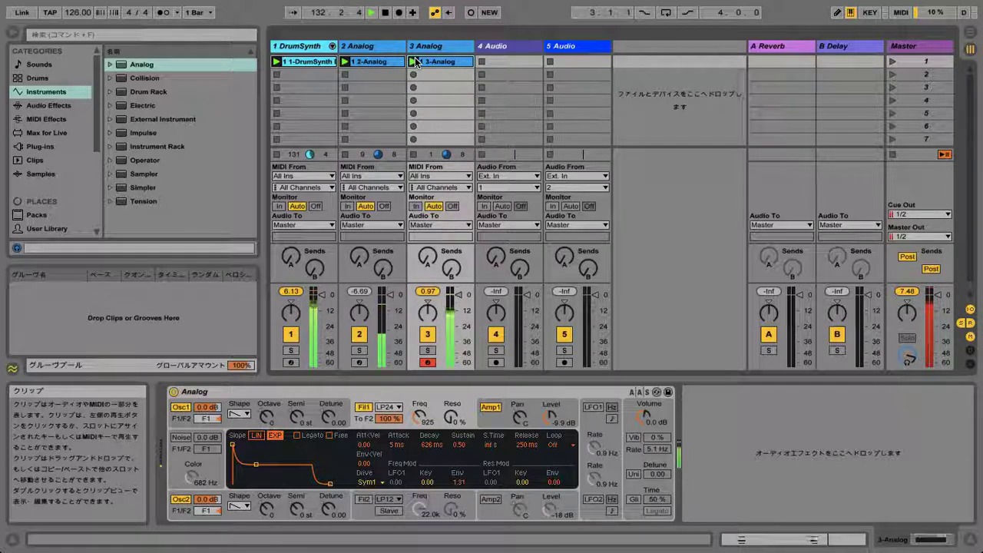
# Duplicate the 3 Analog track, delete the copied clip from the duplicate's first slot, and arm the new track for recording
pyautogui.click(443, 49)
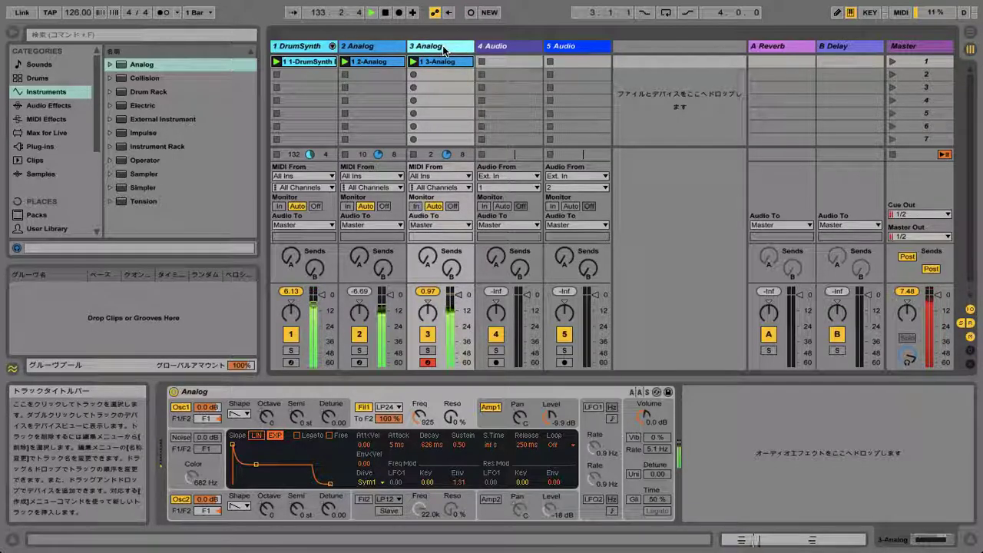
pyautogui.hotkey('ctrl', 'd')
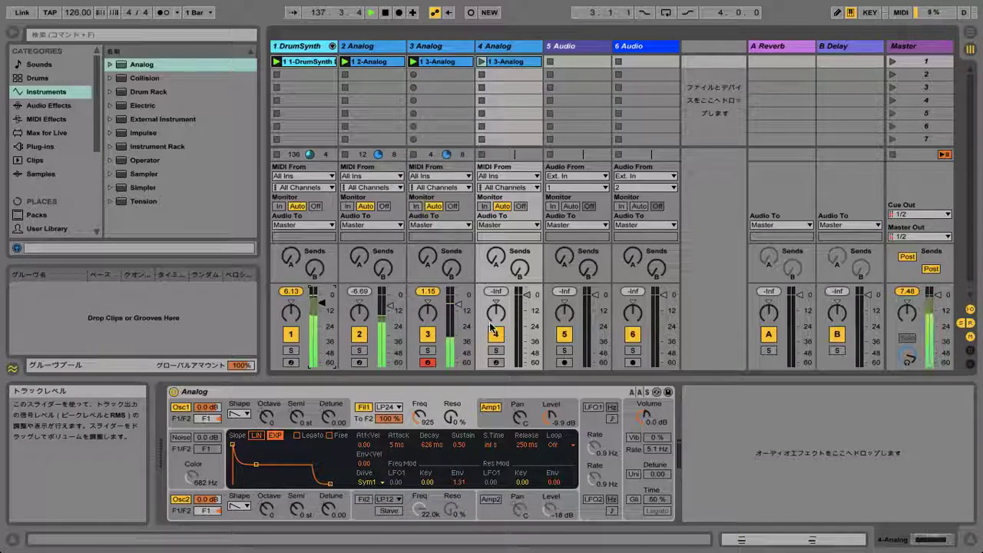
pyautogui.click(508, 64)
pyautogui.press('Delete')
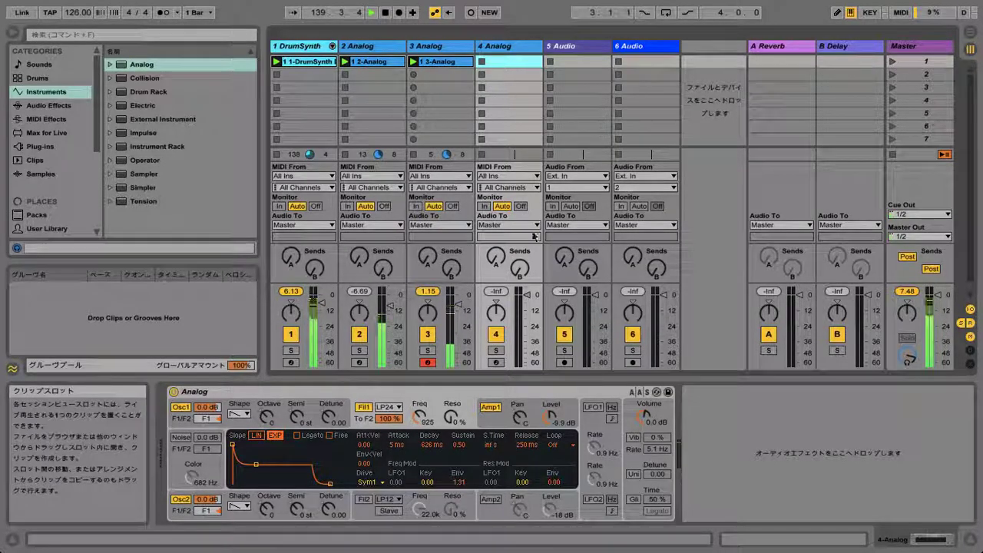
pyautogui.click(497, 363)
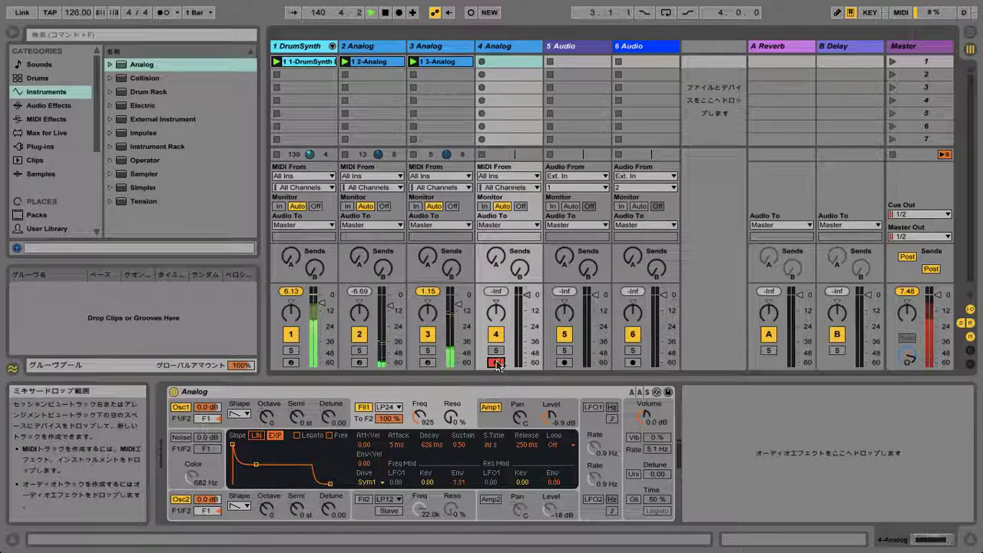
# Switch Filter 1 on the fourth track's Analog to High-pass 12dB/oct, with frequency 443 and resonance 24 %
pyautogui.click(390, 407)
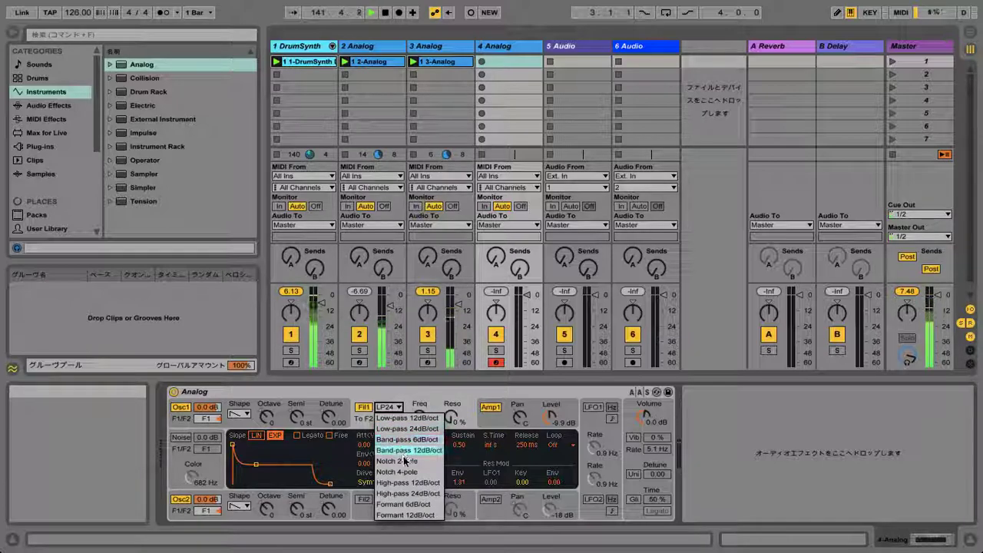
pyautogui.click(407, 482)
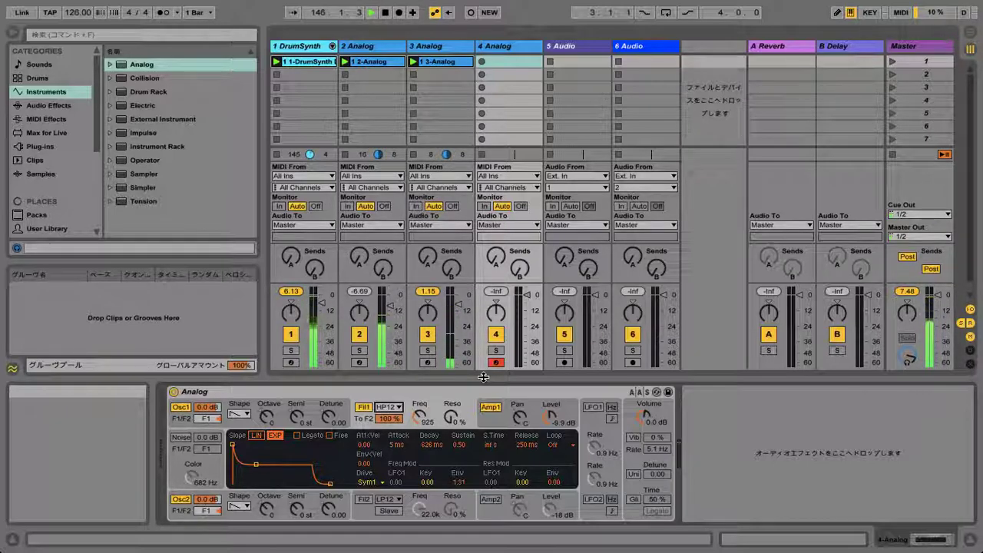
pyautogui.press('z')
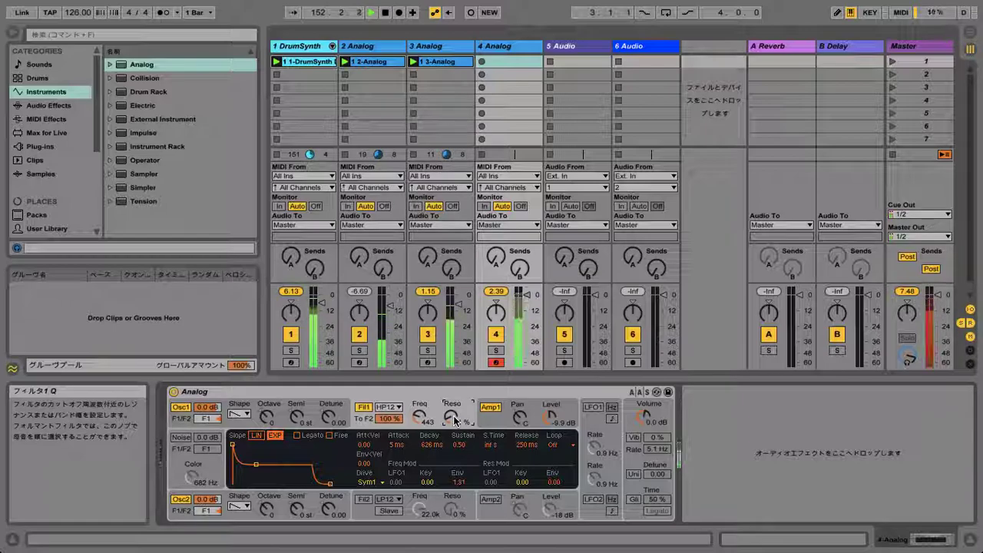
# Record a two-bar clip in the first slot of 4 Analog, and rebalance the mix by lowering track 4 and raising track 3
pyautogui.click(484, 62)
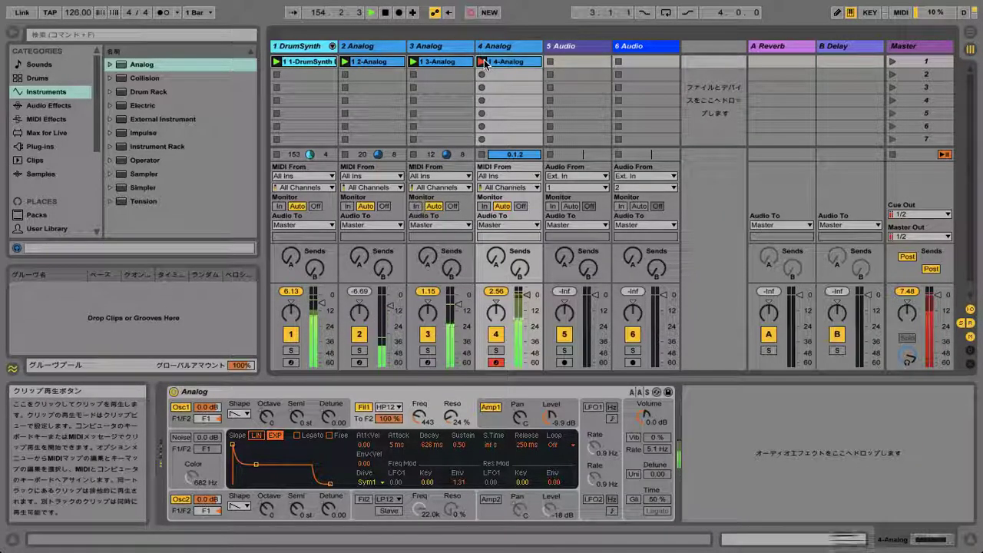
pyautogui.click(483, 63)
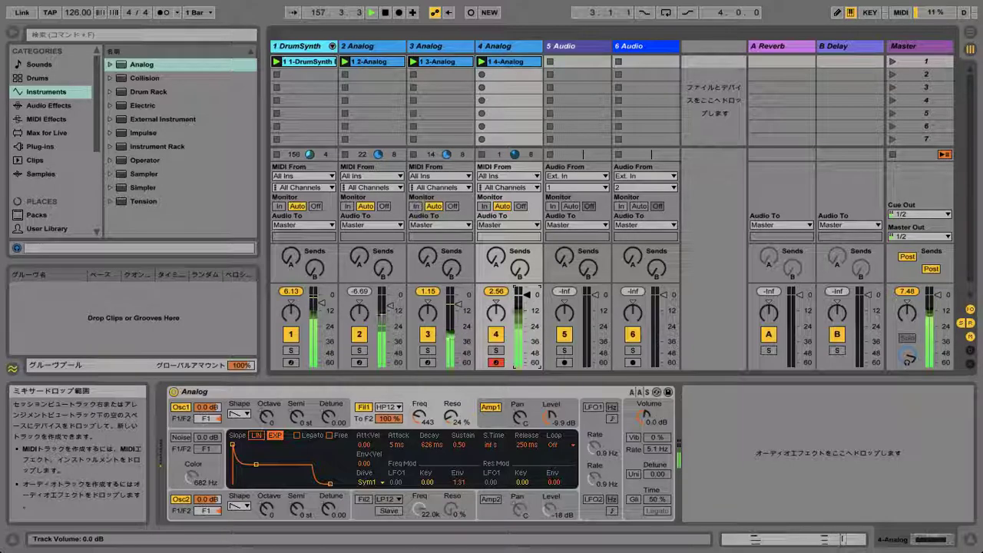
pyautogui.click(459, 304)
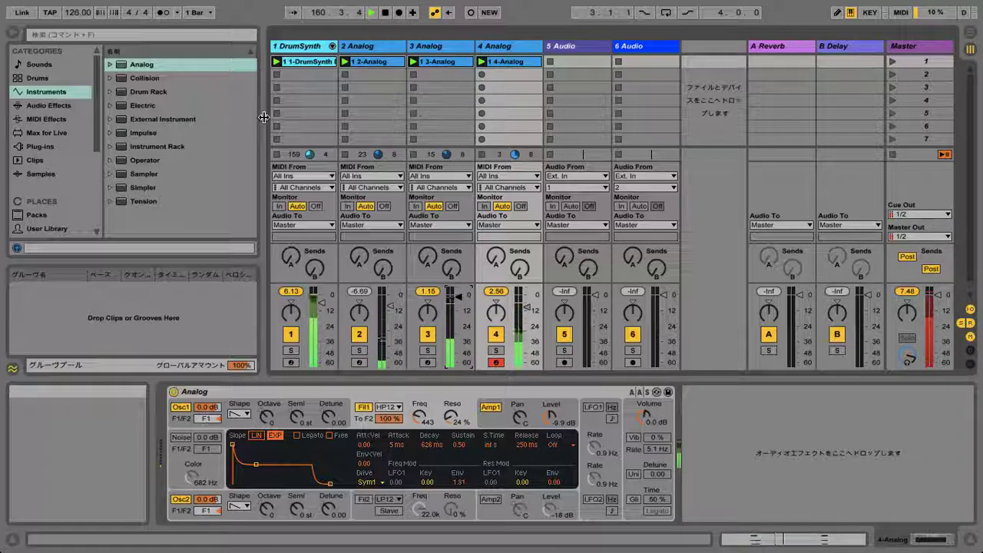
# Feed 5 Audio from 1-DrumSynth Default's DrumSynth Kick Pre FX output with monitoring set to In, and check the DrumSynth chains in the mixer
pyautogui.click(581, 176)
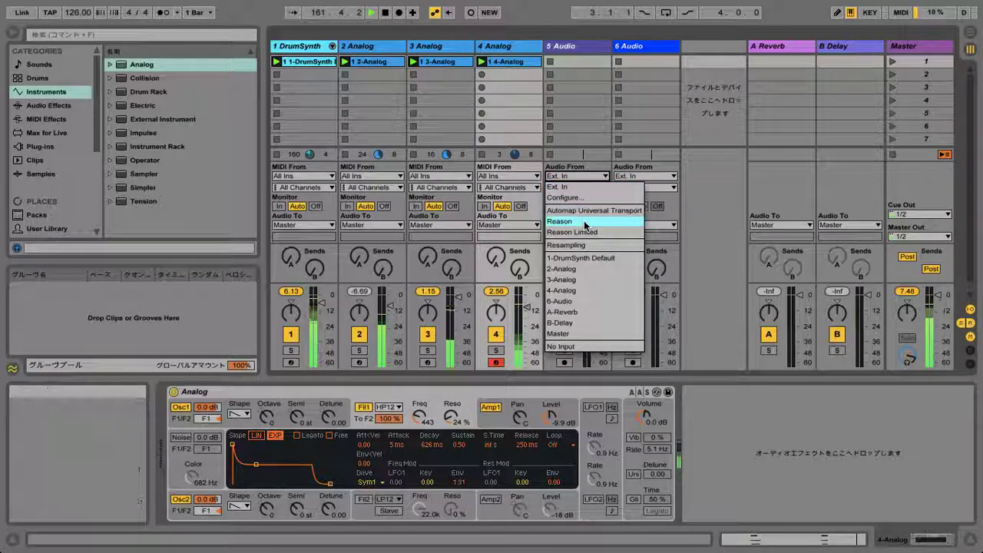
pyautogui.click(592, 260)
pyautogui.click(577, 187)
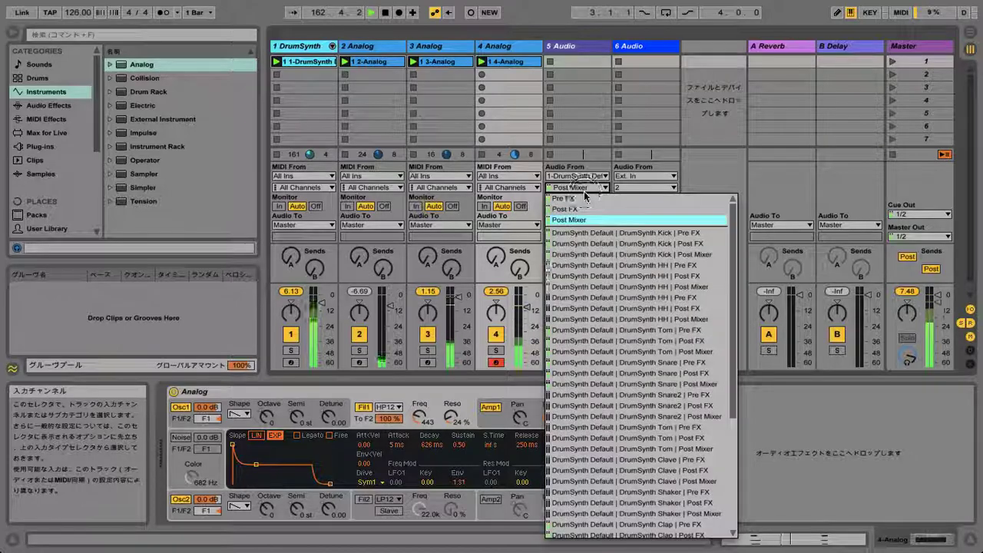
pyautogui.click(580, 233)
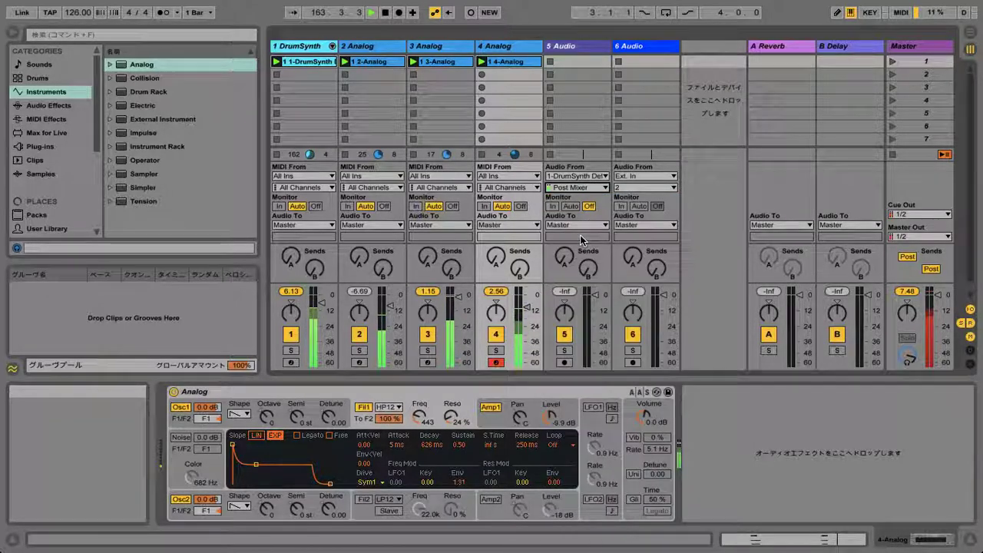
pyautogui.click(553, 207)
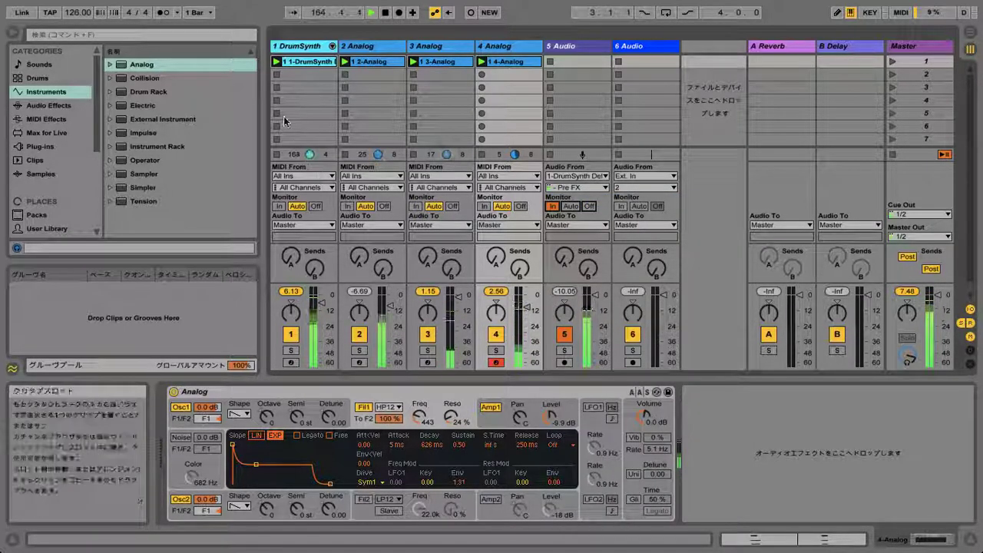
pyautogui.click(331, 46)
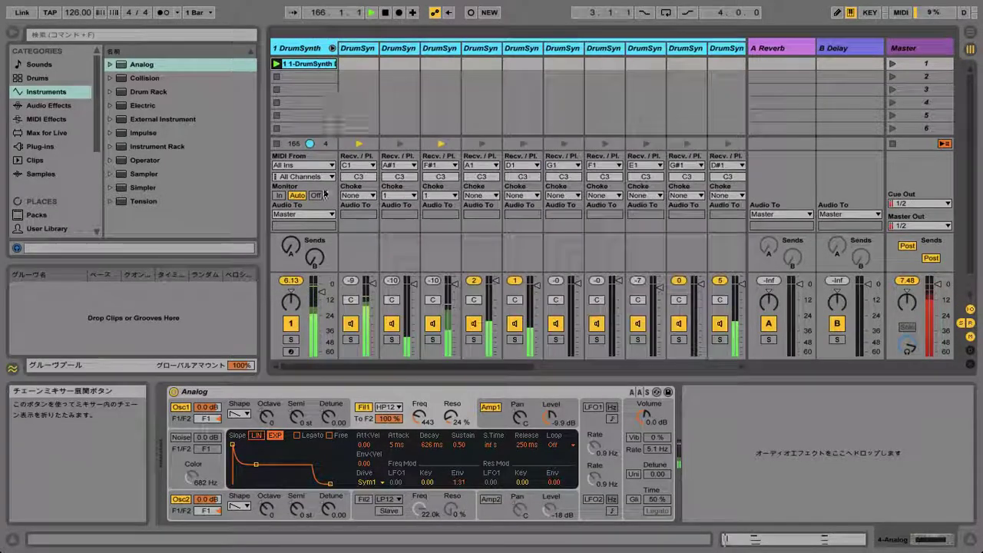
pyautogui.click(332, 47)
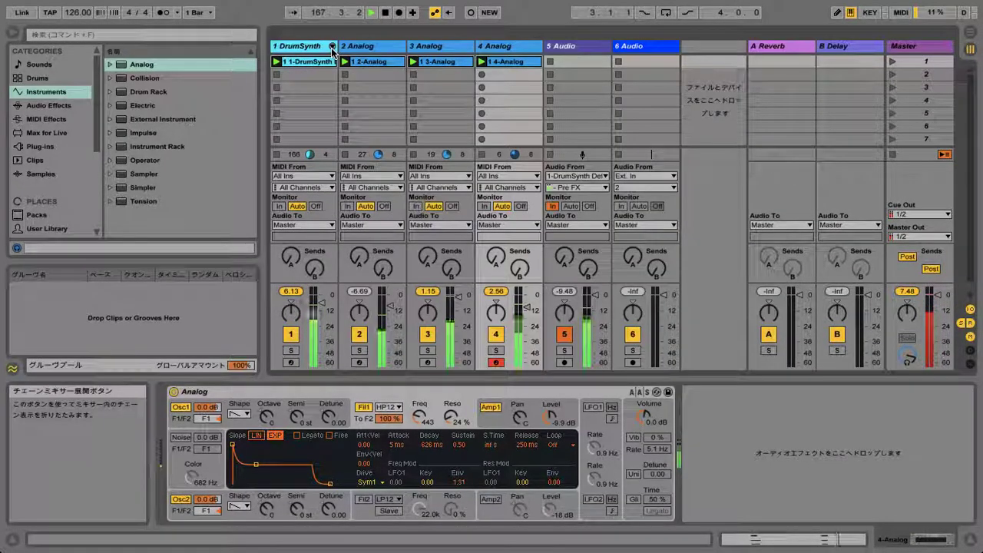
# Load the Guitar Rig 4 plug-in onto the 2 Analog track
pyautogui.click(560, 46)
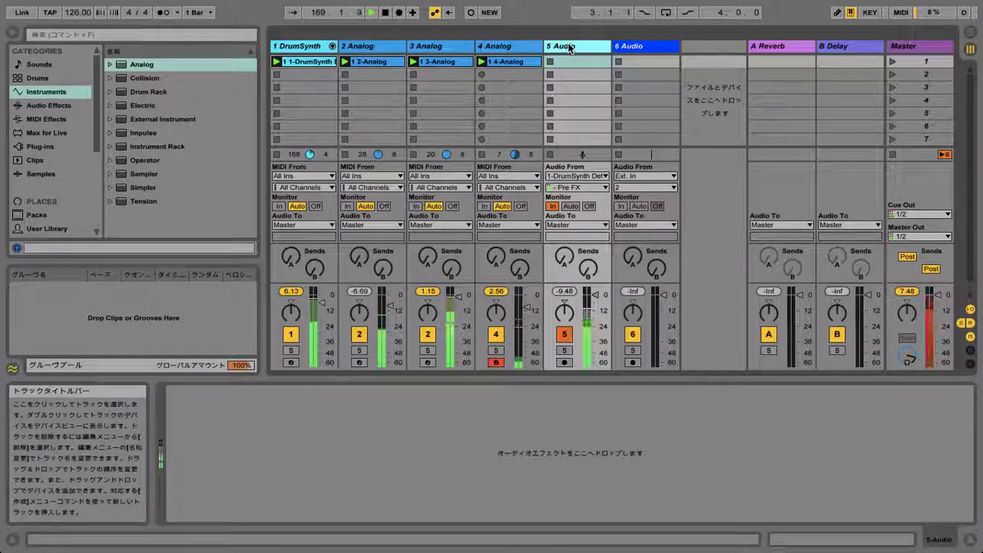
pyautogui.click(68, 106)
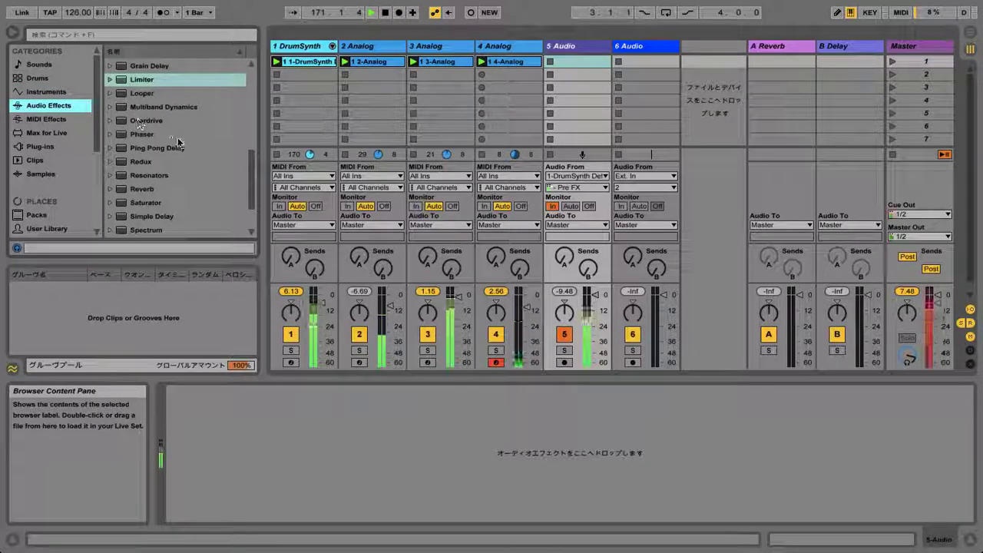
pyautogui.click(387, 44)
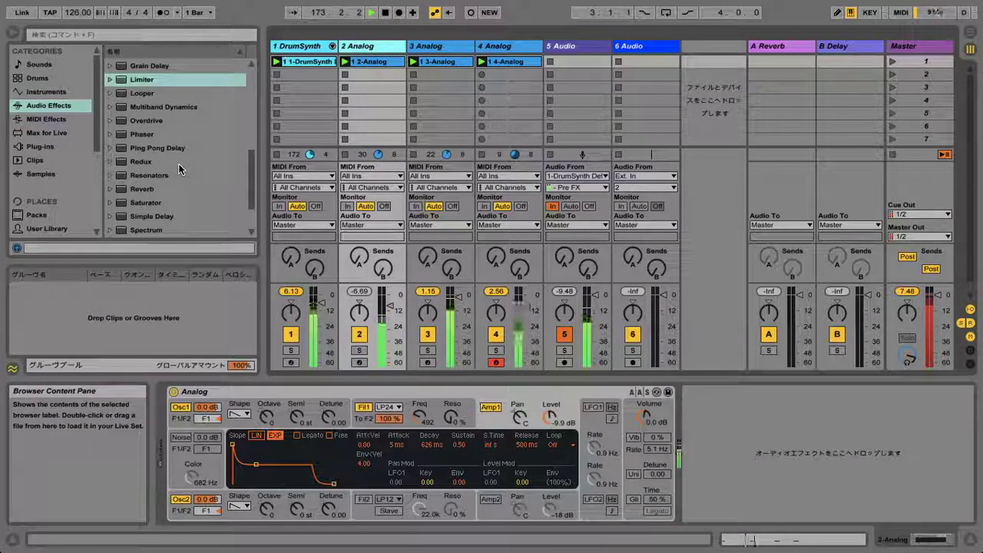
pyautogui.click(67, 152)
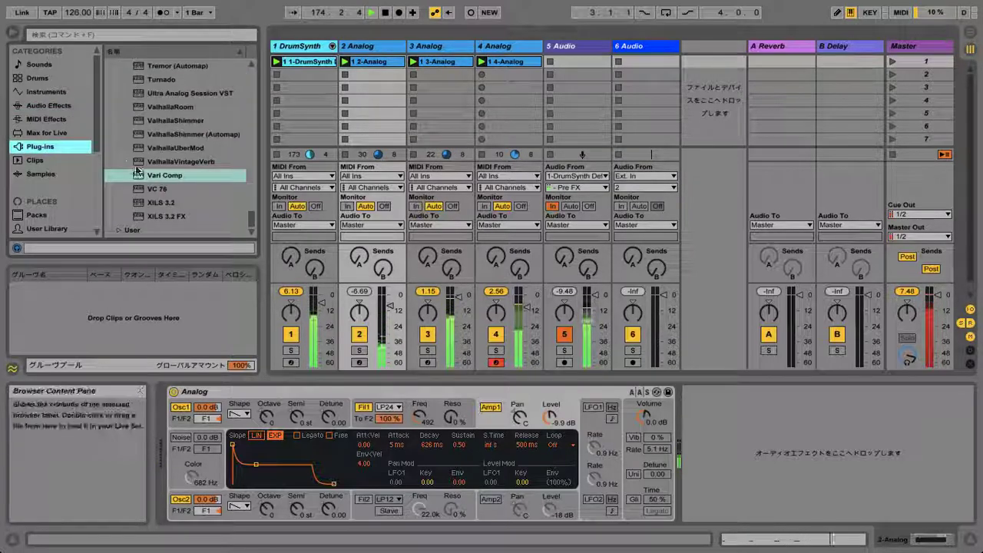
pyautogui.scroll(-5, 173, 142)
pyautogui.scroll(10, 173, 142)
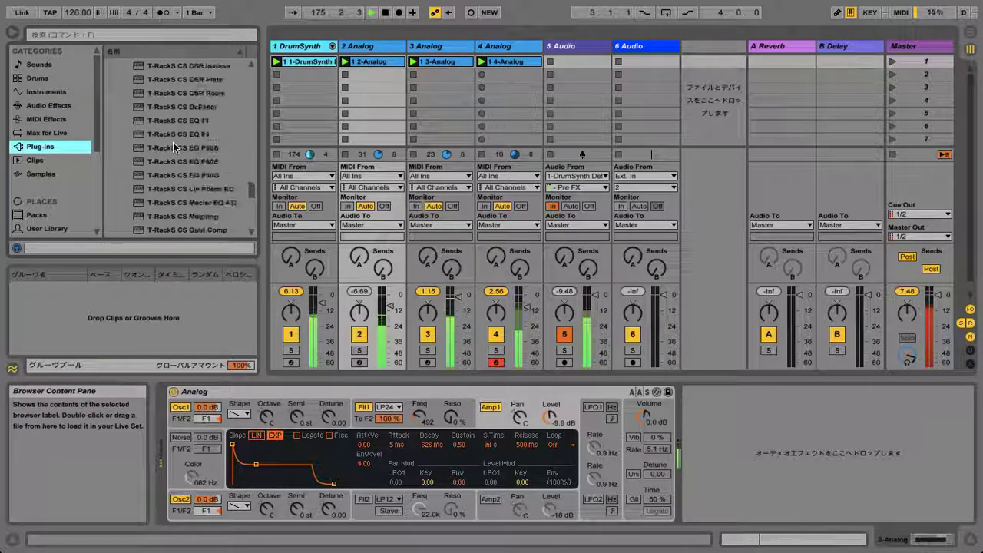
pyautogui.scroll(5, 173, 142)
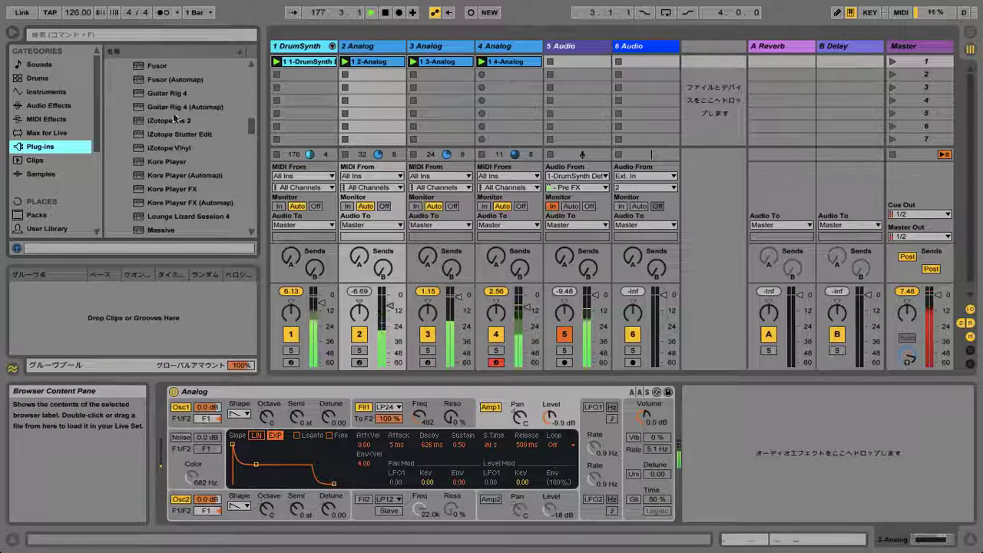
pyautogui.scroll(2, 173, 121)
pyautogui.click(167, 93)
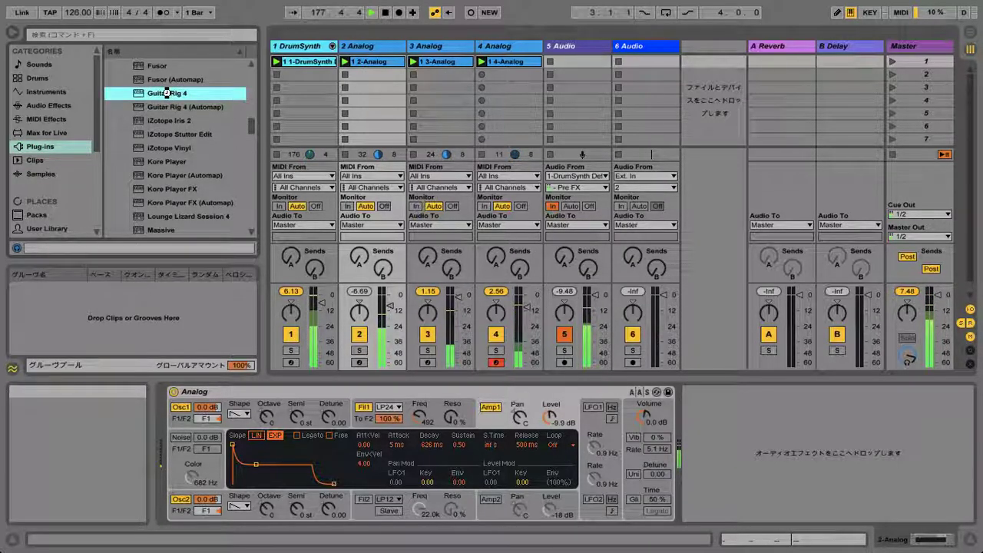
pyautogui.doubleClick(167, 92)
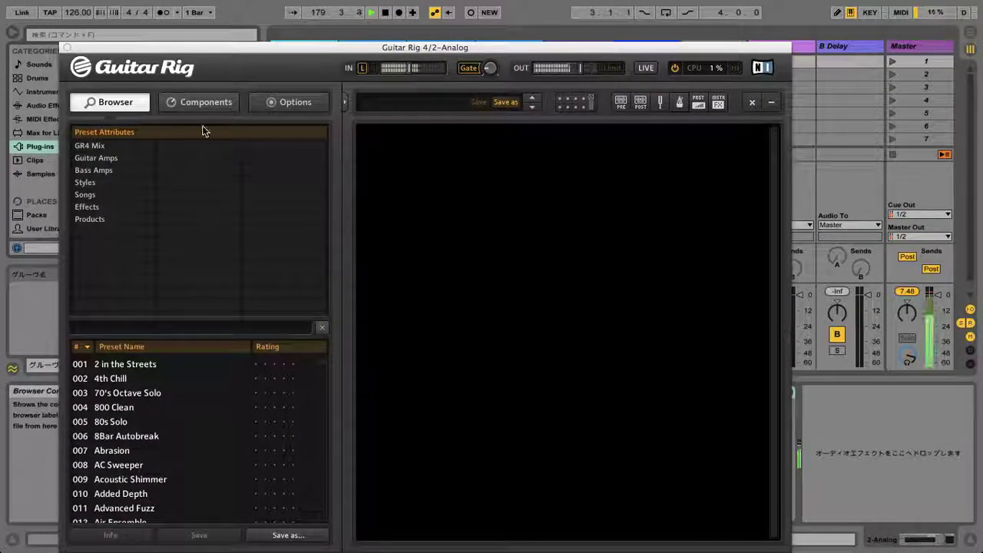
# Add the Phaser Nine modulation component to the Guitar Rig rack, lower its Rate, and close the plug-in window
pyautogui.click(203, 102)
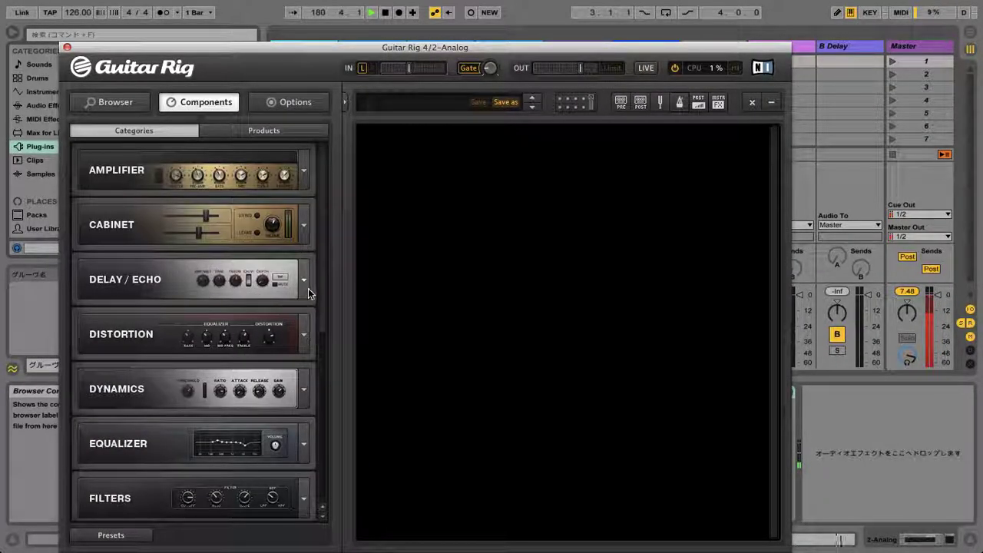
pyautogui.scroll(-5, 306, 365)
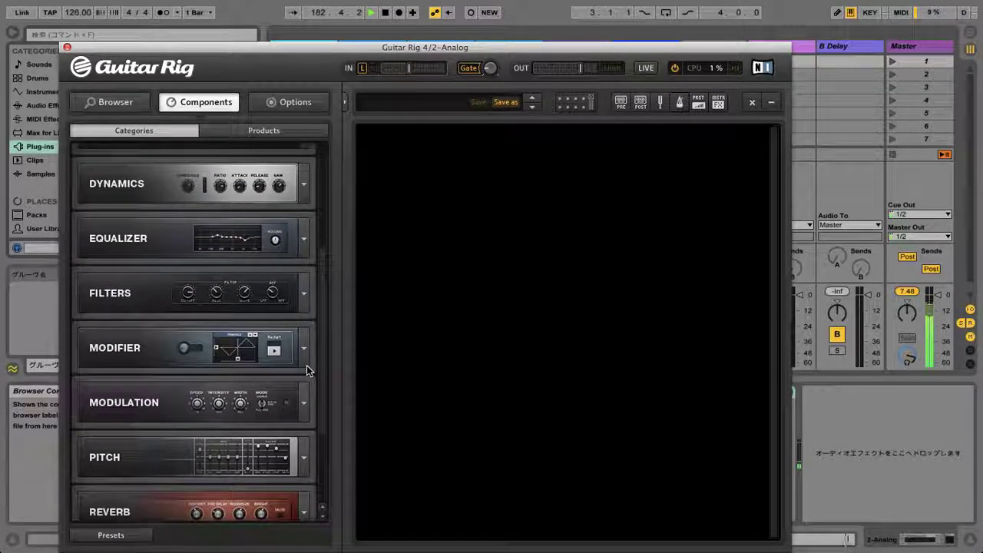
pyautogui.scroll(-1, 306, 364)
pyautogui.click(306, 364)
pyautogui.moveTo(296, 437); pyautogui.dragTo(407, 314)
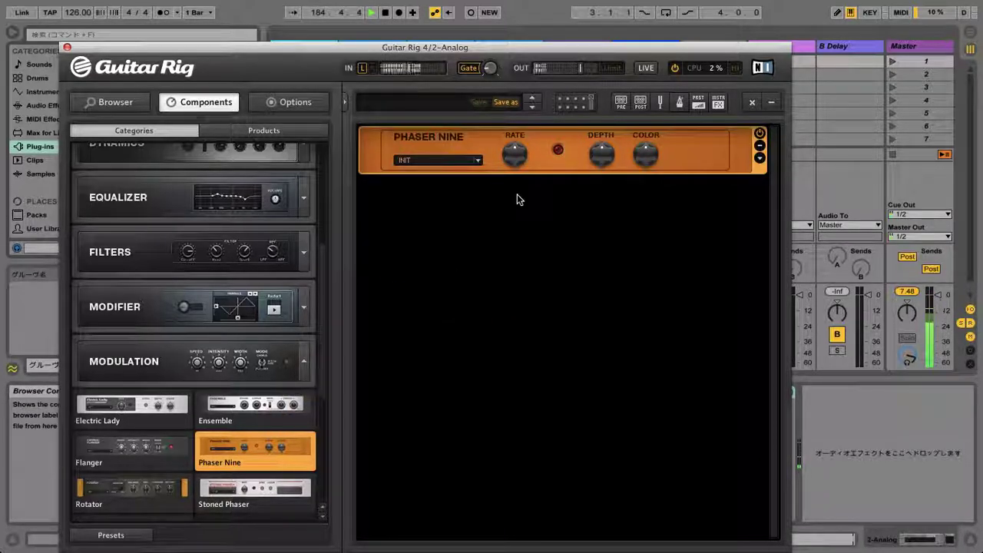
pyautogui.moveTo(515, 158); pyautogui.dragTo(518, 181)
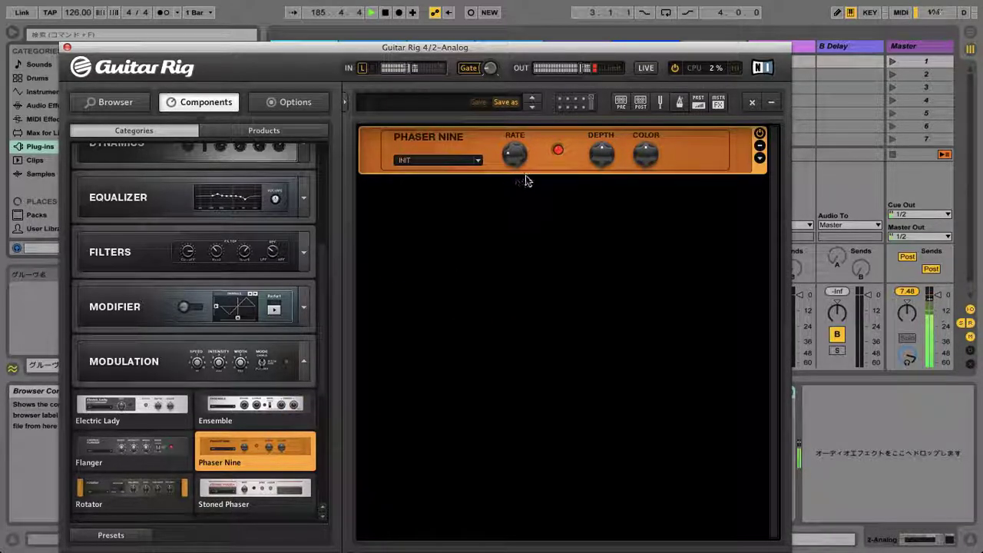
pyautogui.click(66, 47)
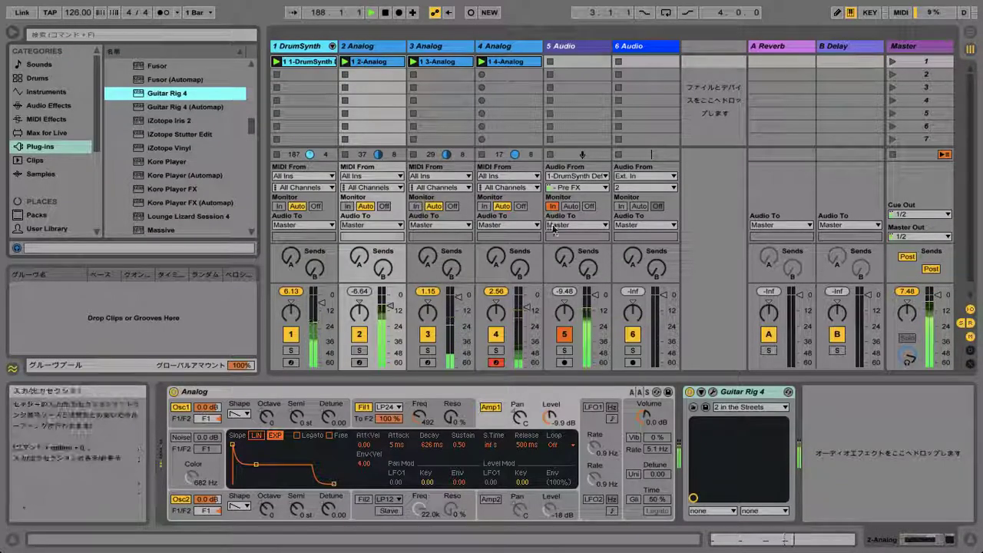
# Cut Guitar Rig 4 from the 2 Analog track and paste it back after the track's Analog device
pyautogui.click(736, 394)
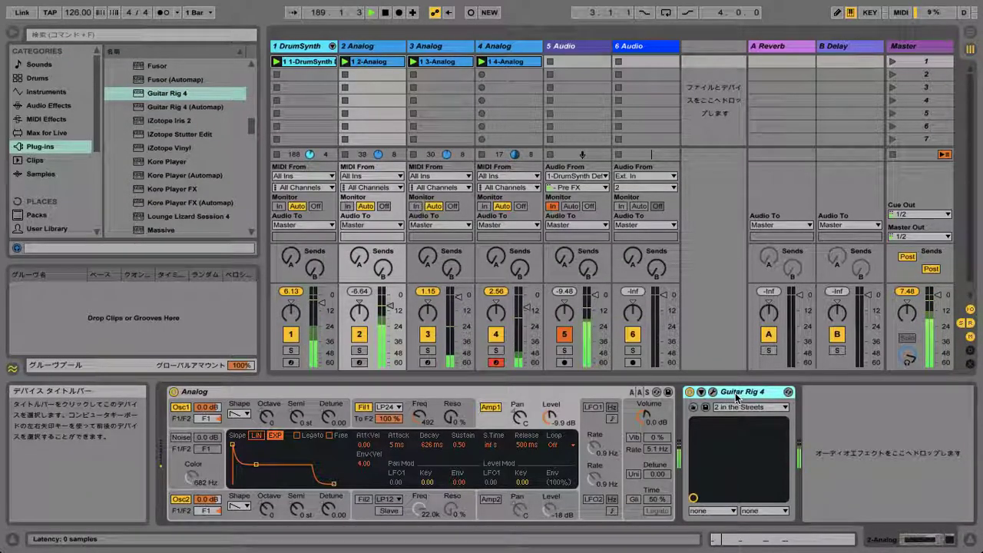
pyautogui.press('Delete')
pyautogui.click(368, 48)
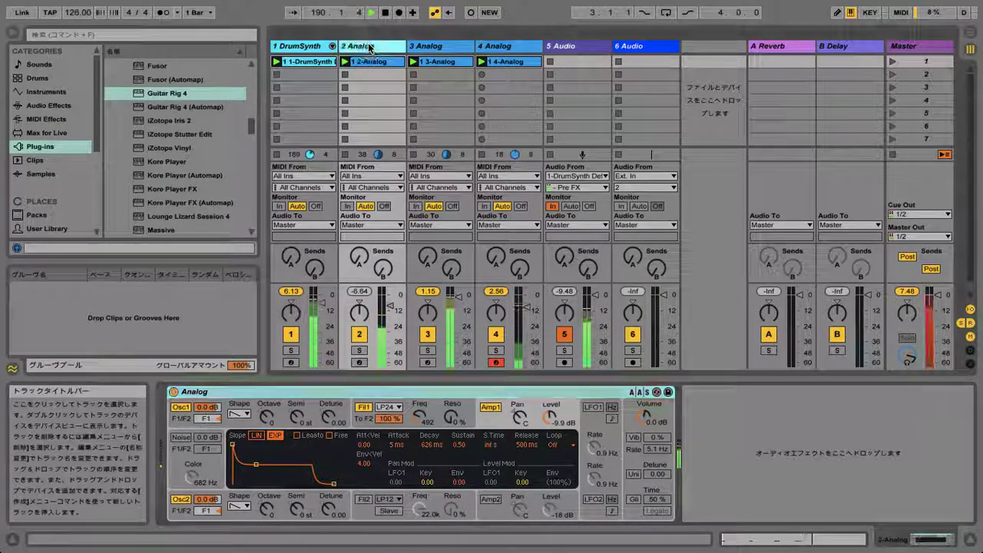
pyautogui.click(703, 395)
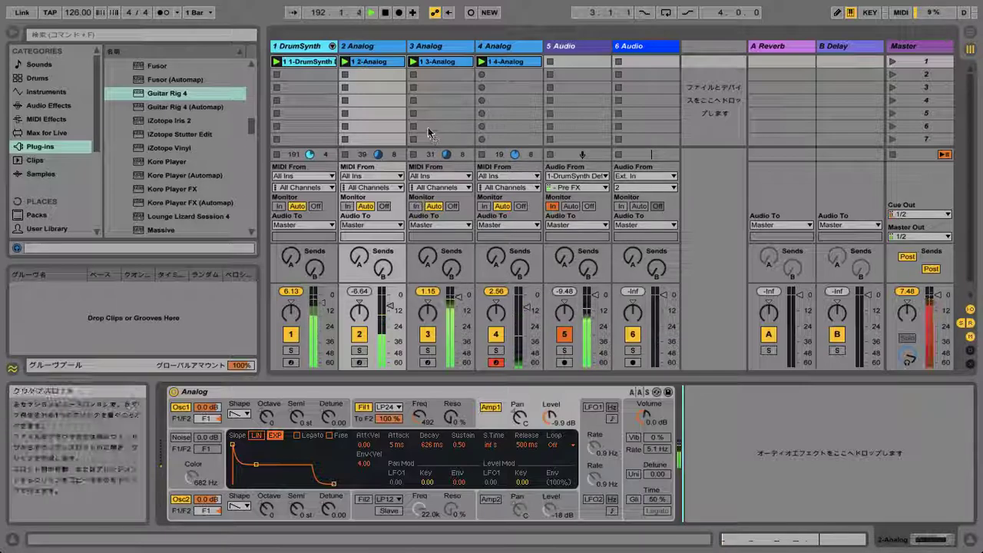
pyautogui.click(376, 49)
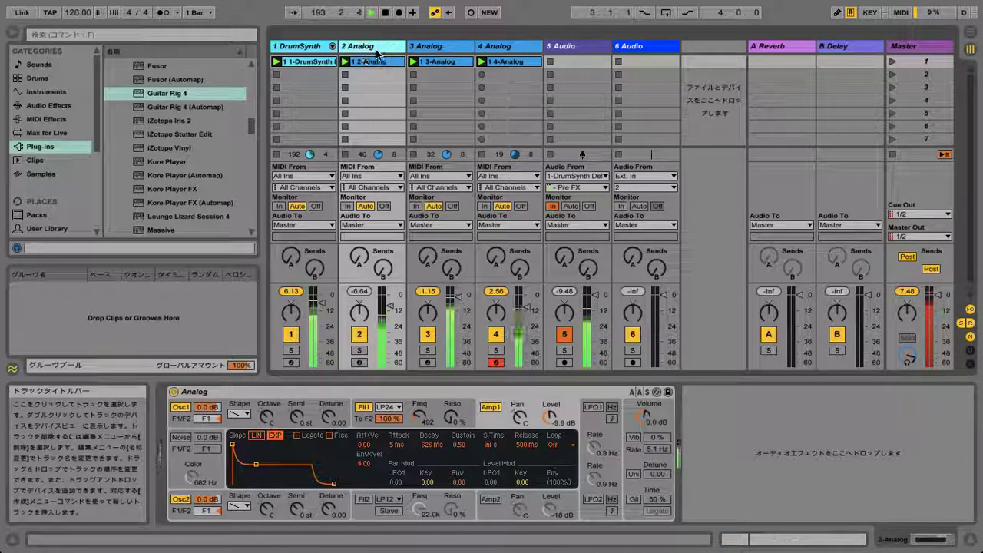
pyautogui.click(715, 444)
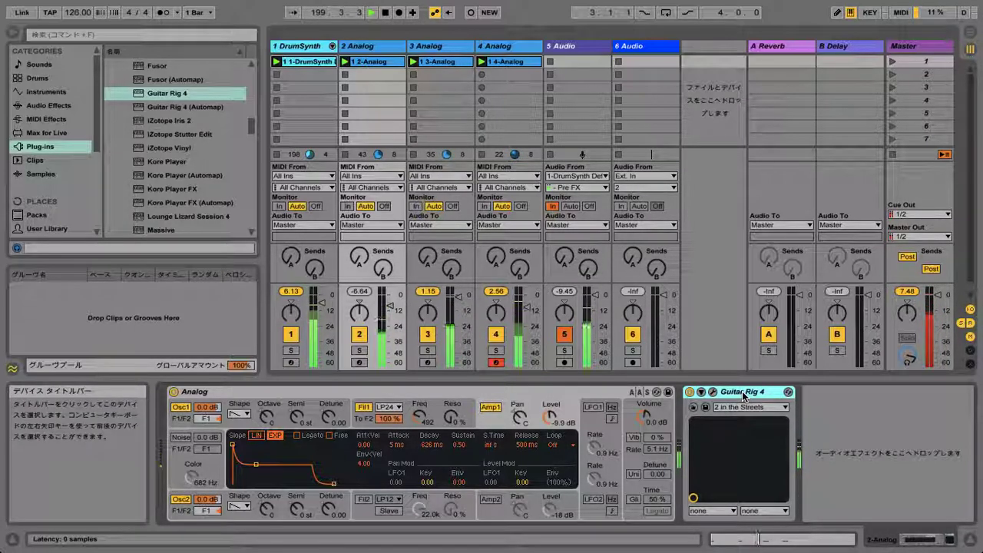
# Move Guitar Rig 4 from the 2 Analog track to the end of the 3 Analog track's device chain
pyautogui.press('Delete')
pyautogui.click(468, 79)
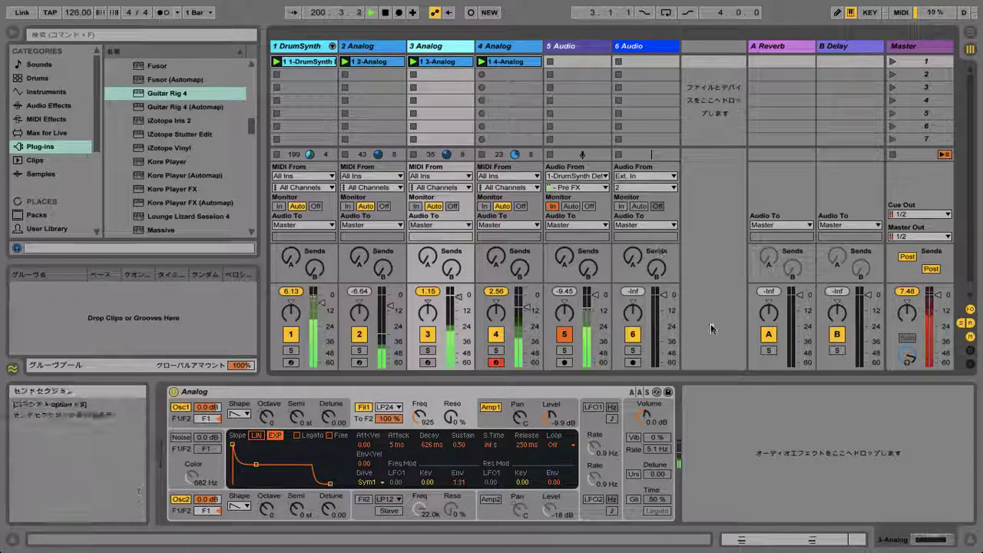
pyautogui.click(731, 427)
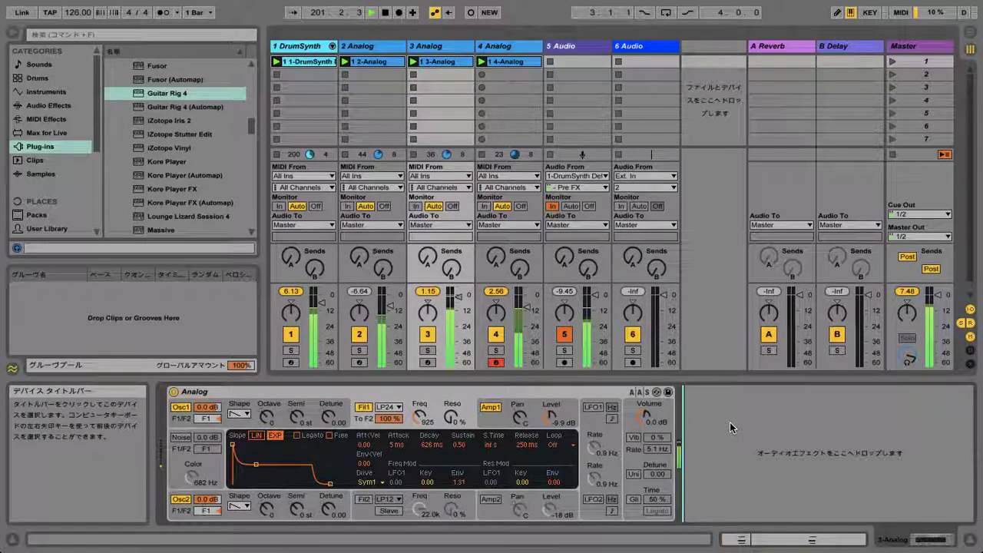
pyautogui.press('super+v')
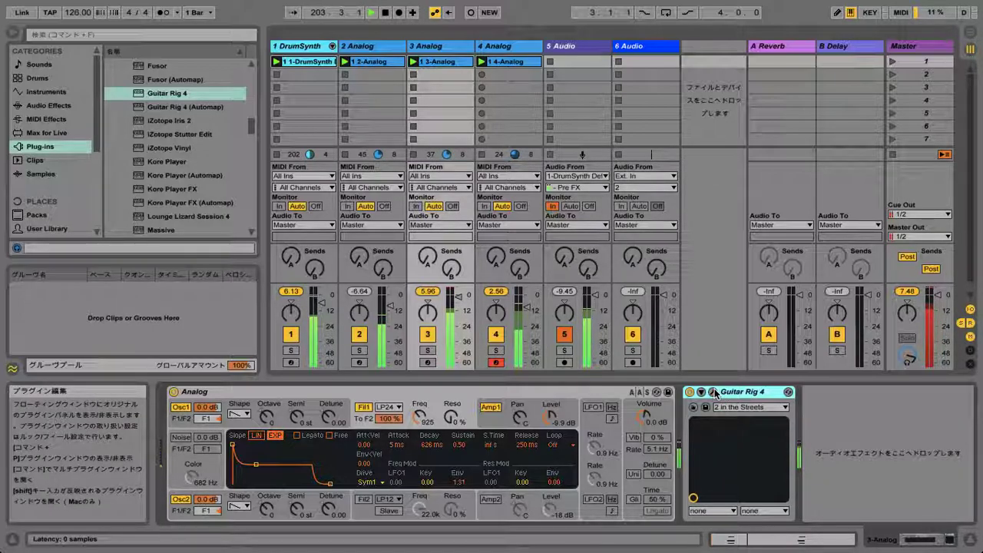
# Open Guitar Rig 4 on 3 Analog, and set the Amp 1 level of that track's Analog to -20 dB
pyautogui.click(715, 393)
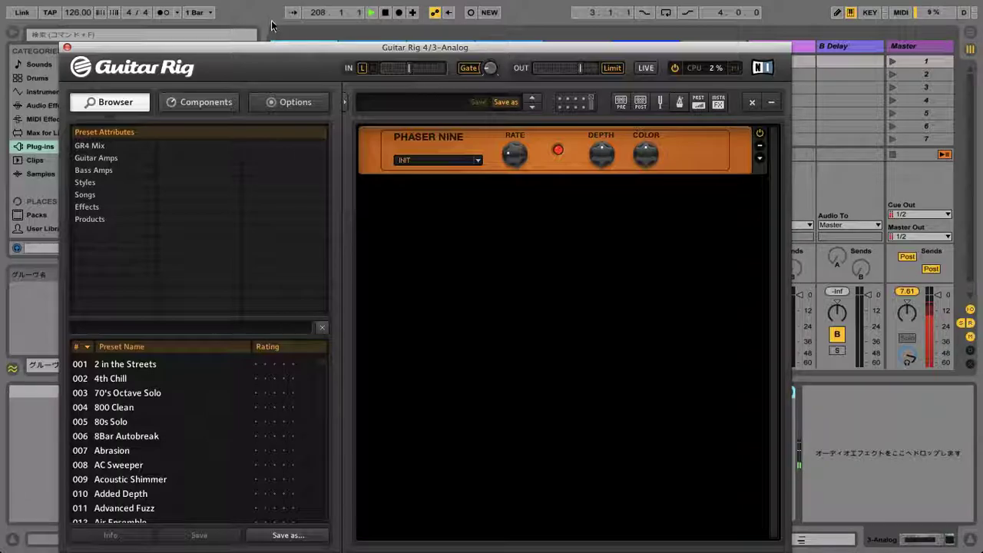
pyautogui.moveTo(288, 48); pyautogui.dragTo(741, 78)
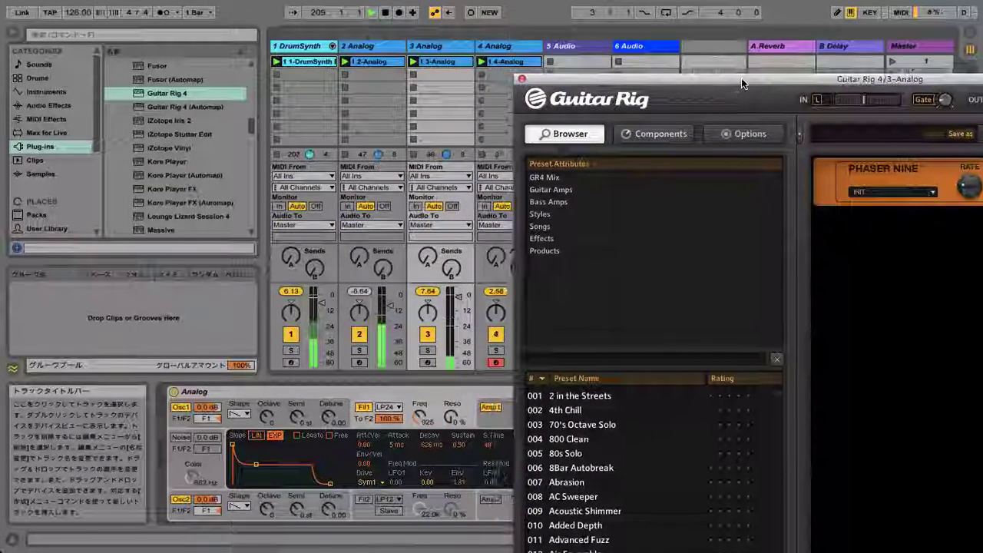
pyautogui.click(495, 395)
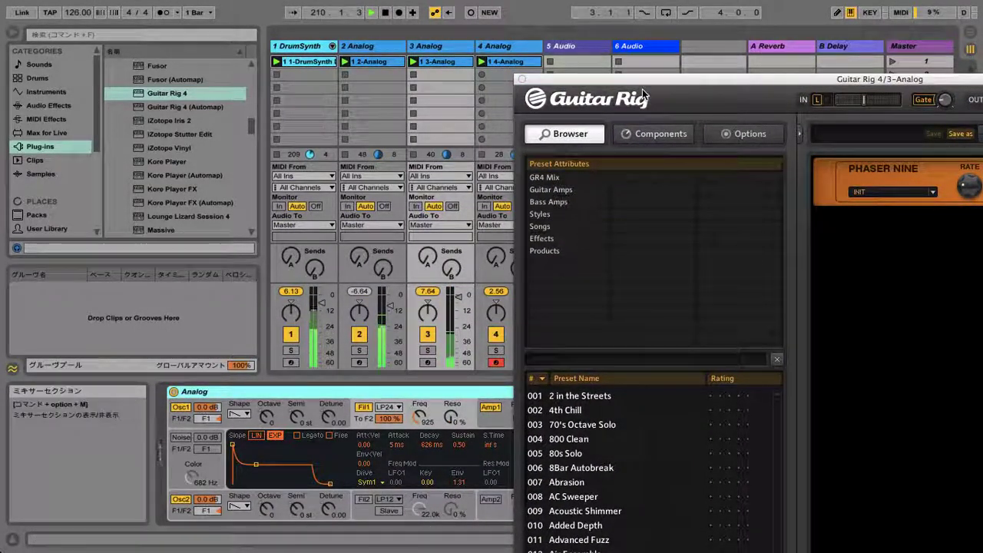
pyautogui.moveTo(668, 79); pyautogui.dragTo(783, 79)
pyautogui.moveTo(550, 416); pyautogui.dragTo(550, 431)
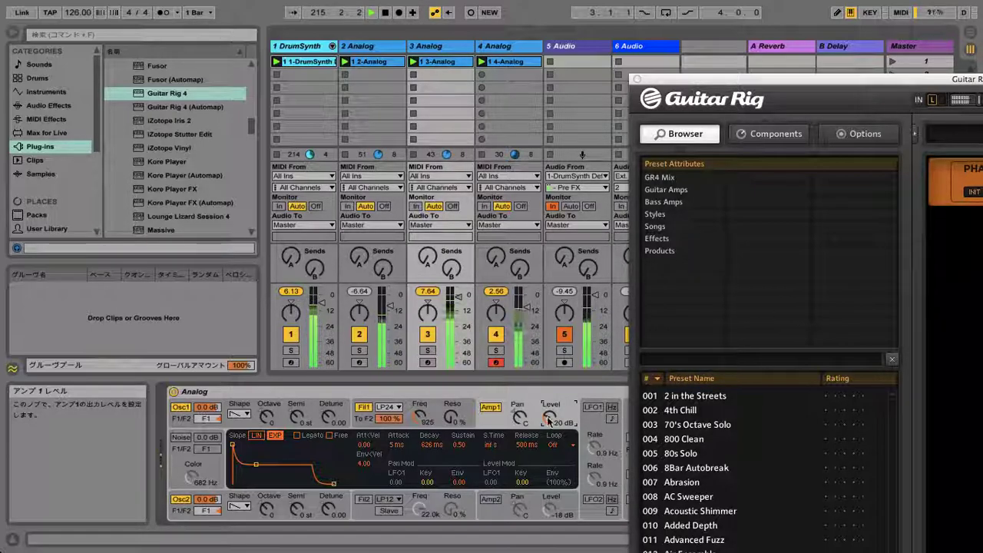
pyautogui.moveTo(800, 82); pyautogui.dragTo(379, 19)
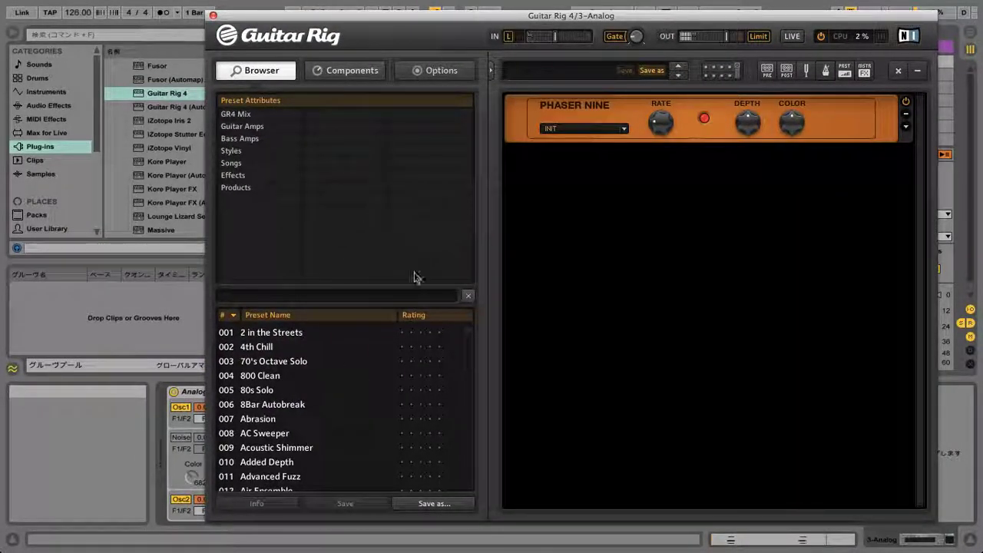
# Add the Rotator modulation component below Phaser Nine in the Guitar Rig rack, with its speed switch on Slow
pyautogui.click(352, 71)
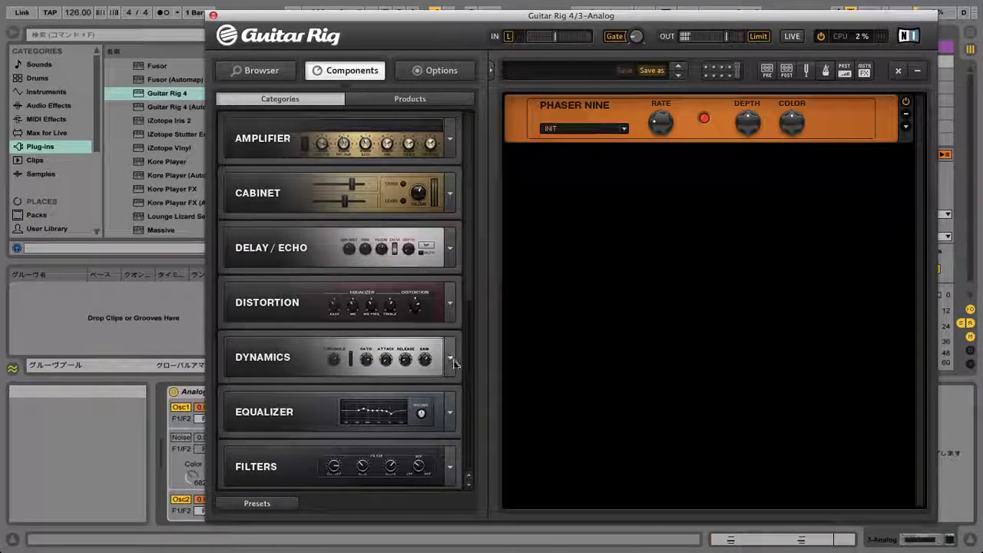
pyautogui.scroll(-5, 450, 380)
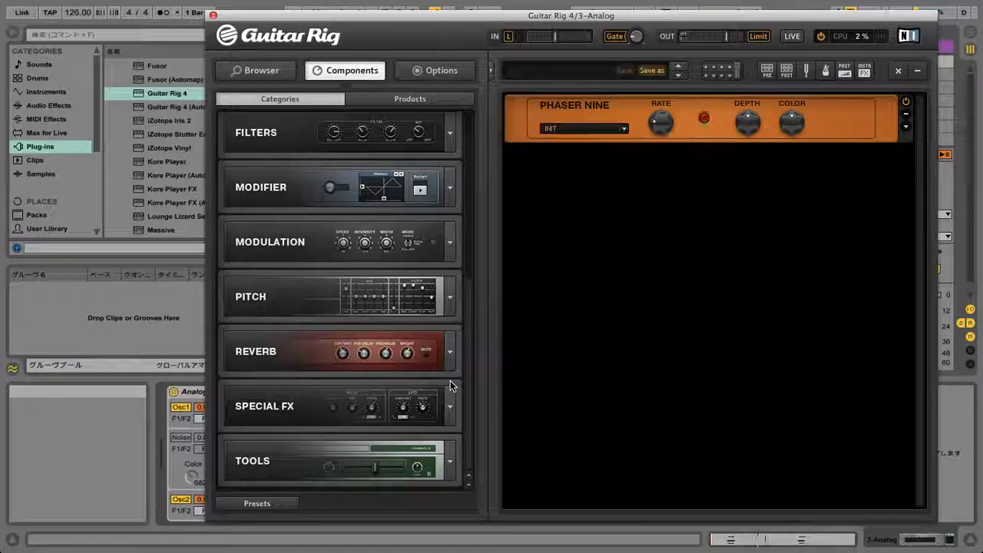
pyautogui.click(450, 245)
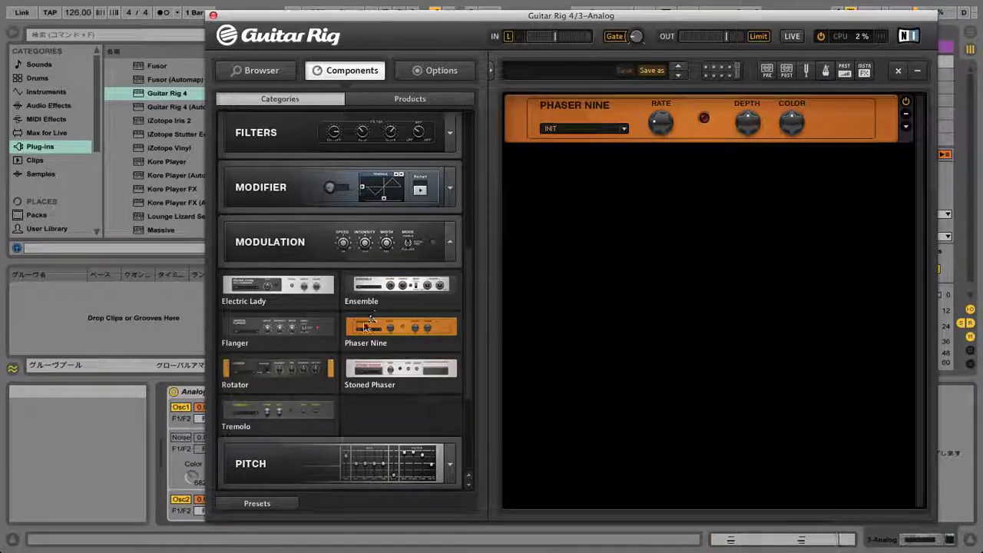
pyautogui.moveTo(316, 368); pyautogui.dragTo(651, 242)
pyautogui.click(656, 171)
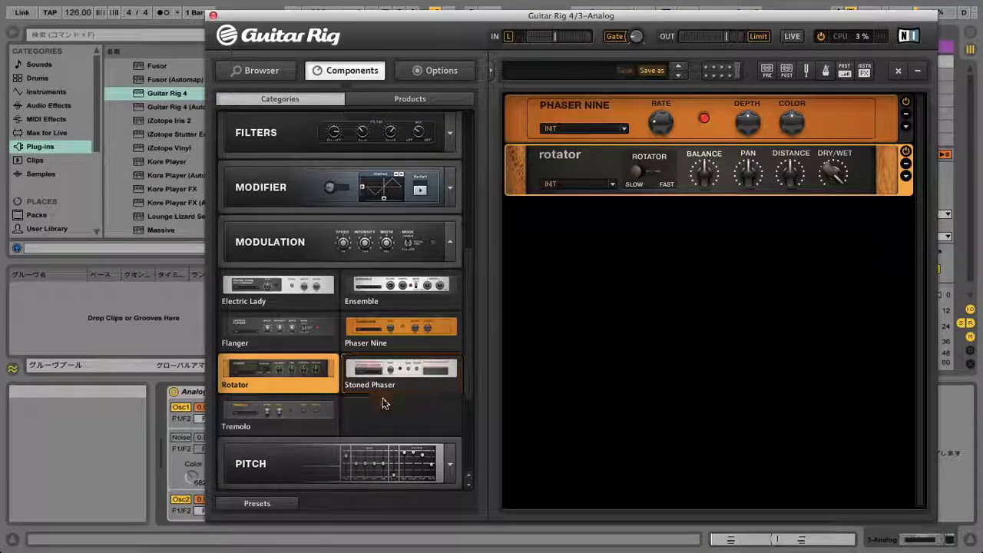
# Add the Tape Echo delay component to the Guitar Rig rack and move the Rotator below it
pyautogui.scroll(-4, 376, 428)
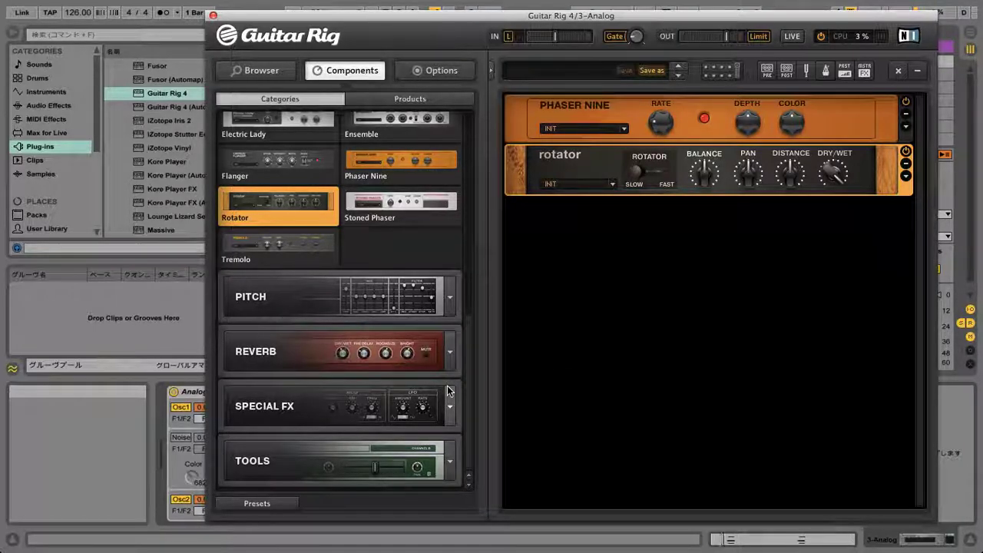
pyautogui.scroll(10, 449, 392)
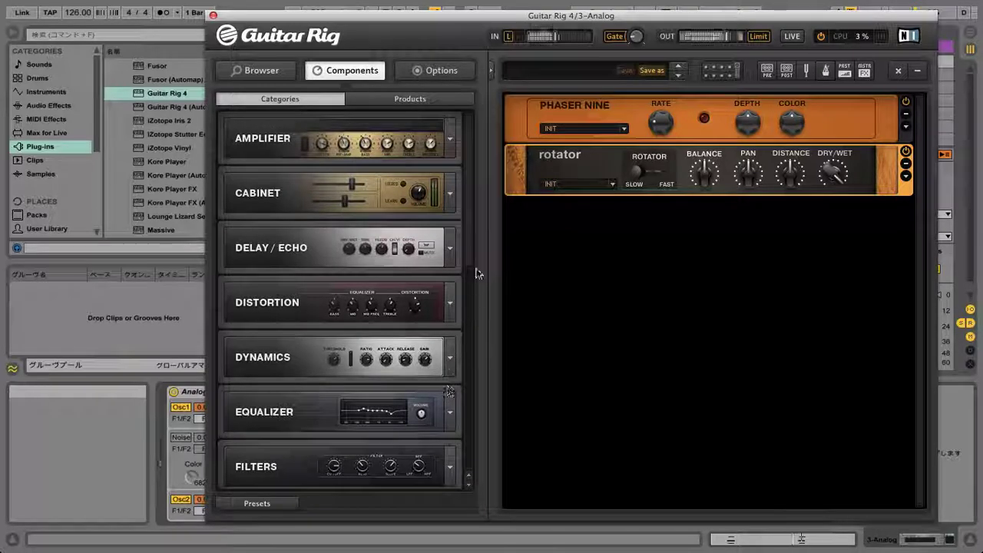
pyautogui.click(450, 247)
pyautogui.moveTo(420, 334); pyautogui.dragTo(568, 296)
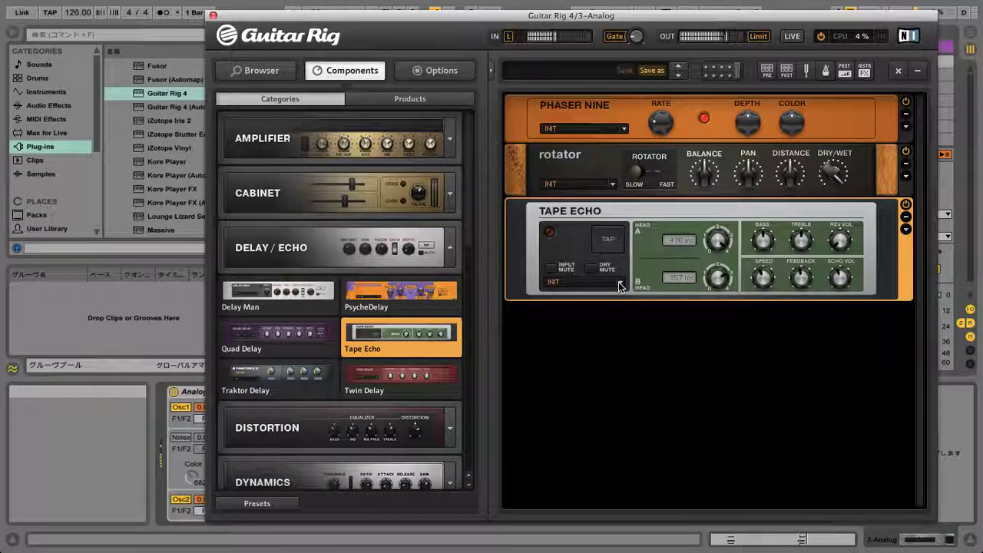
pyautogui.moveTo(835, 221)
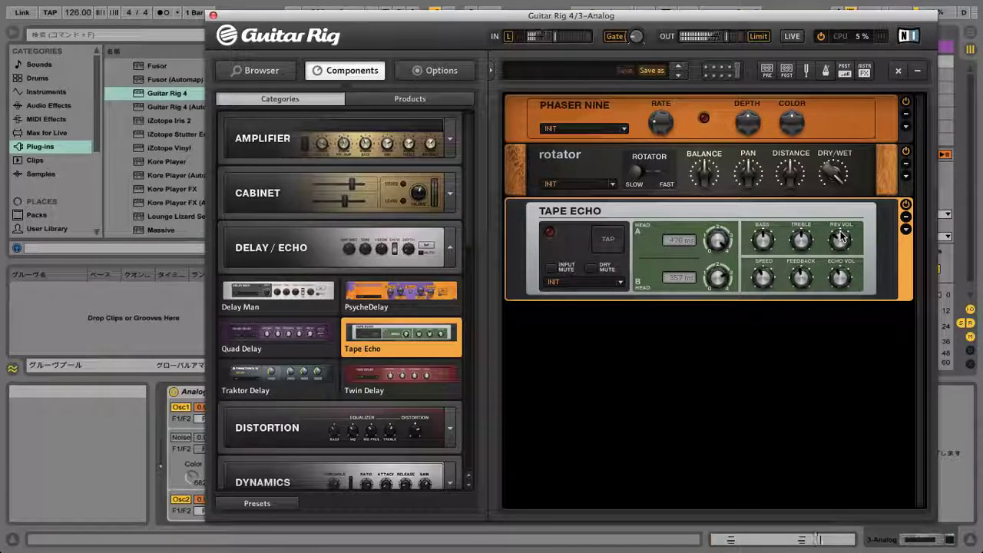
pyautogui.moveTo(514, 168); pyautogui.dragTo(517, 281)
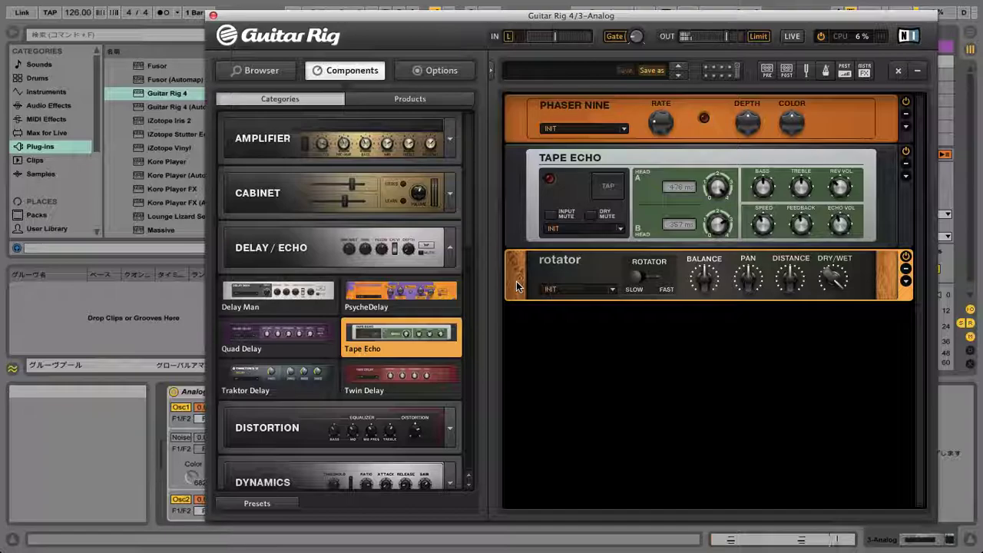
# Copy Guitar Rig 4 from the 3 Analog track to the end of the 4 Analog track's device chain
pyautogui.click(213, 15)
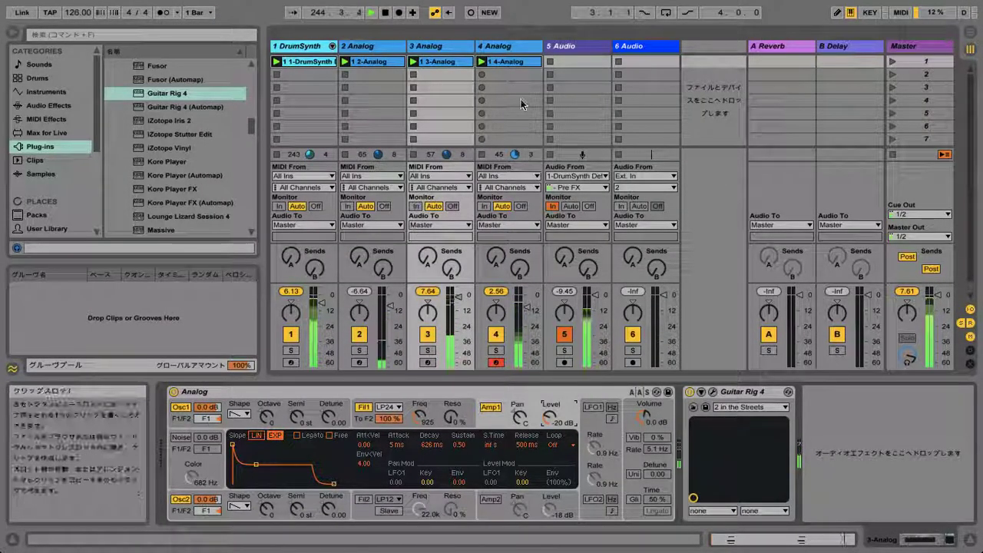
pyautogui.click(736, 397)
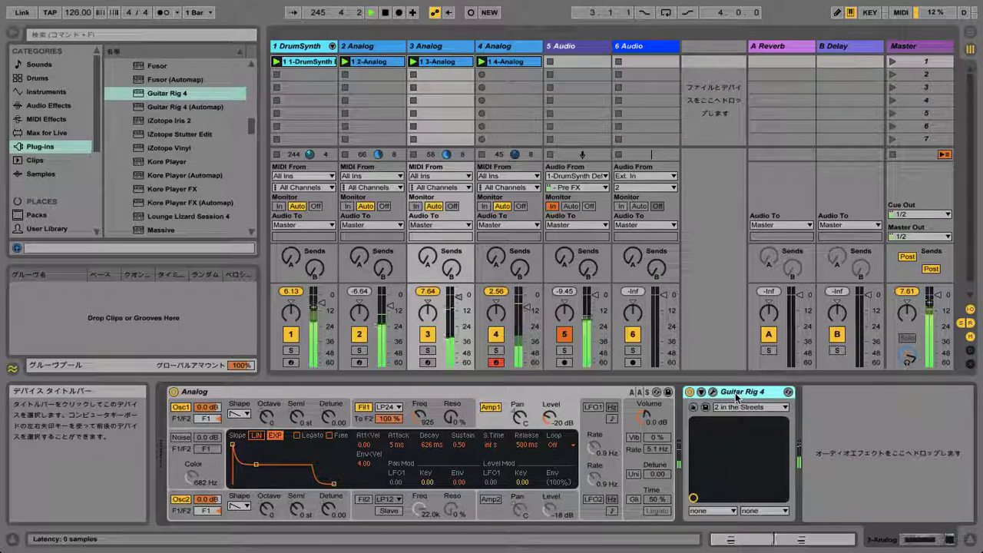
pyautogui.click(506, 47)
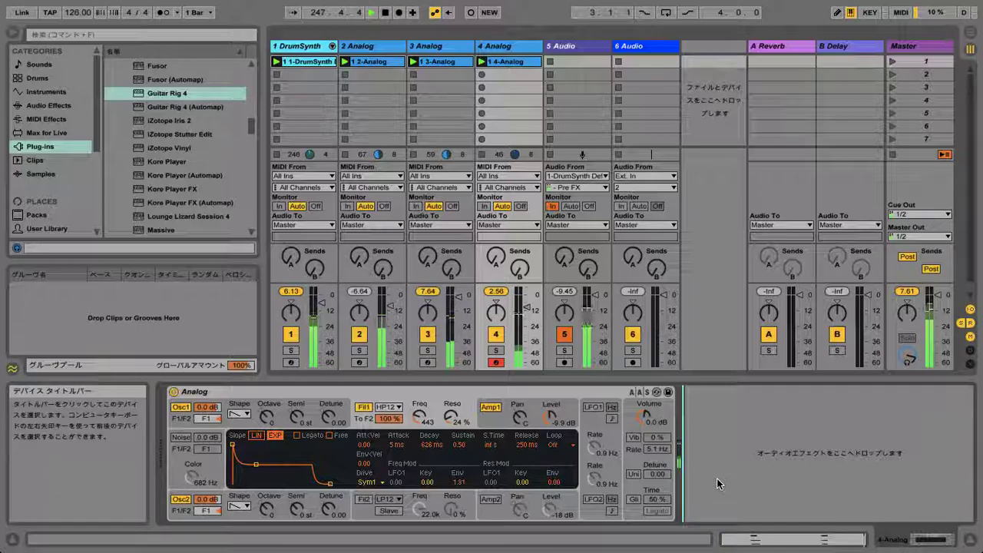
pyautogui.press('super+v')
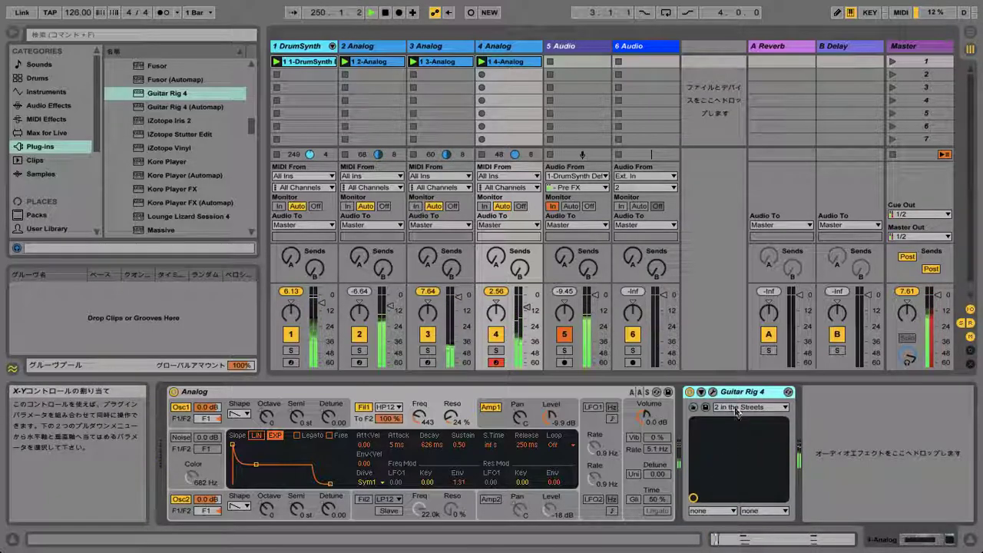
# In Guitar Rig on 4 Analog, add the Stoned Phaser modulation component between Phaser Nine and Tape Echo
pyautogui.click(715, 393)
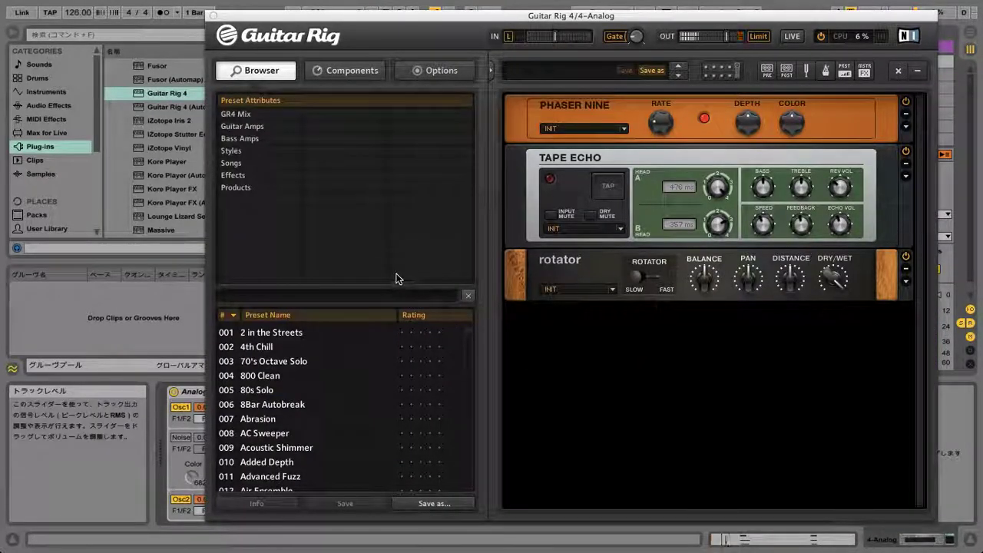
pyautogui.click(355, 71)
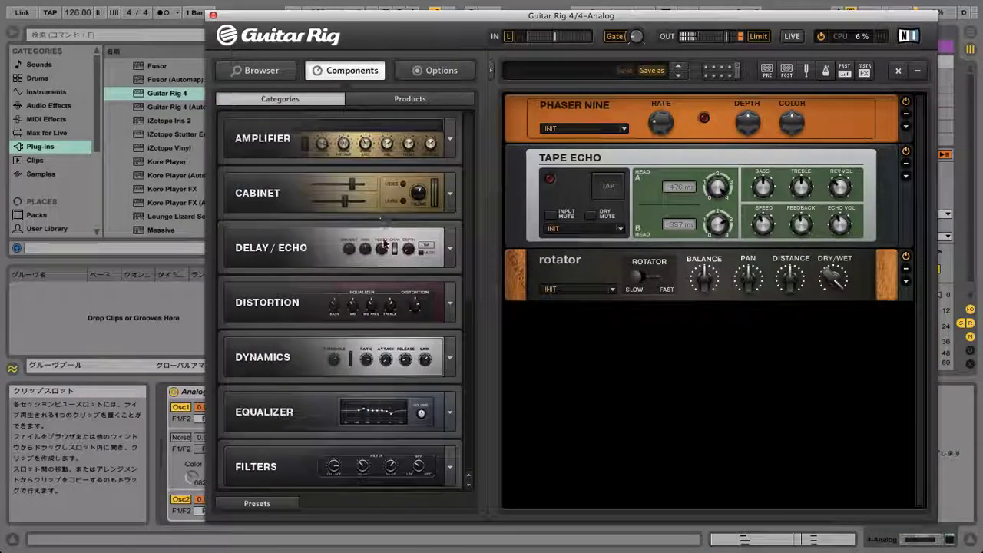
pyautogui.scroll(-6, 389, 302)
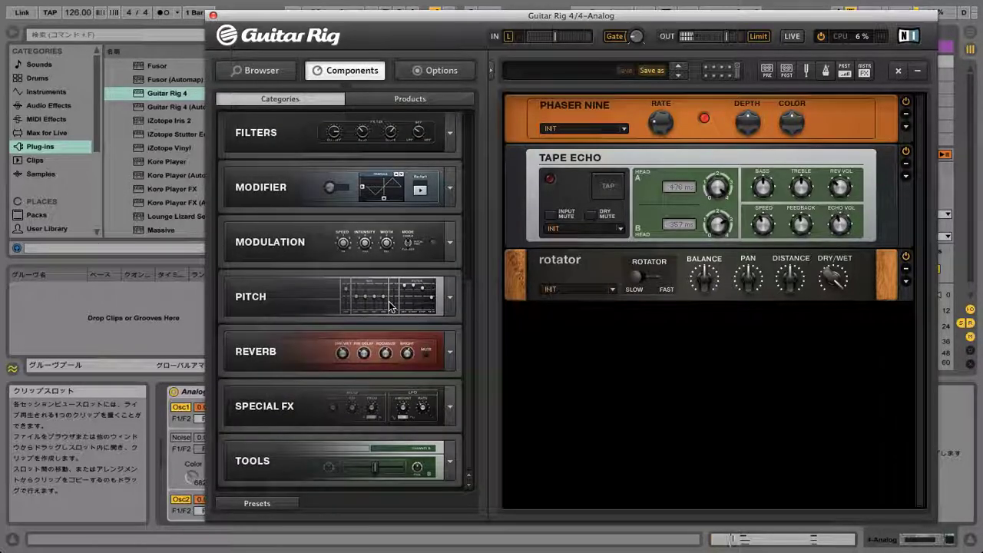
pyautogui.scroll(6, 388, 304)
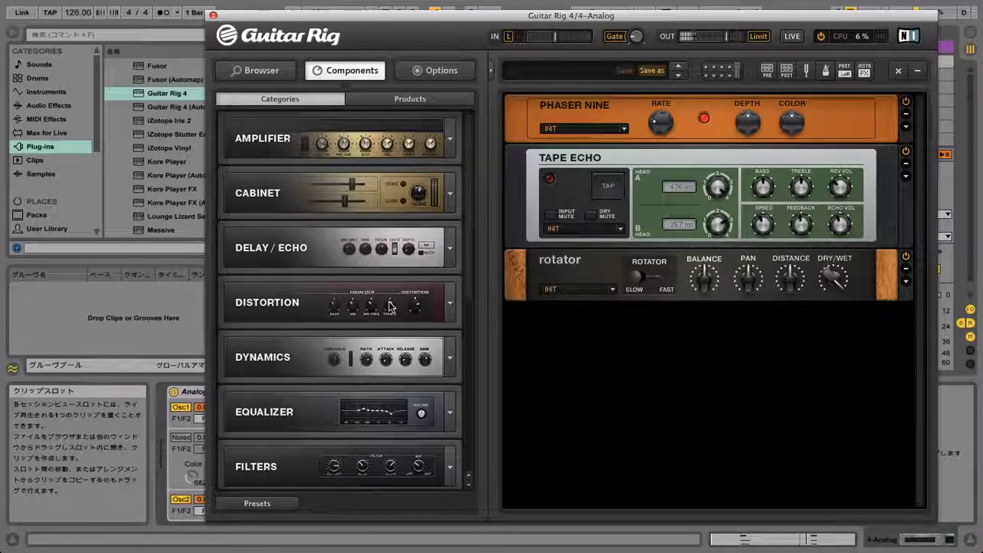
pyautogui.scroll(-6, 427, 340)
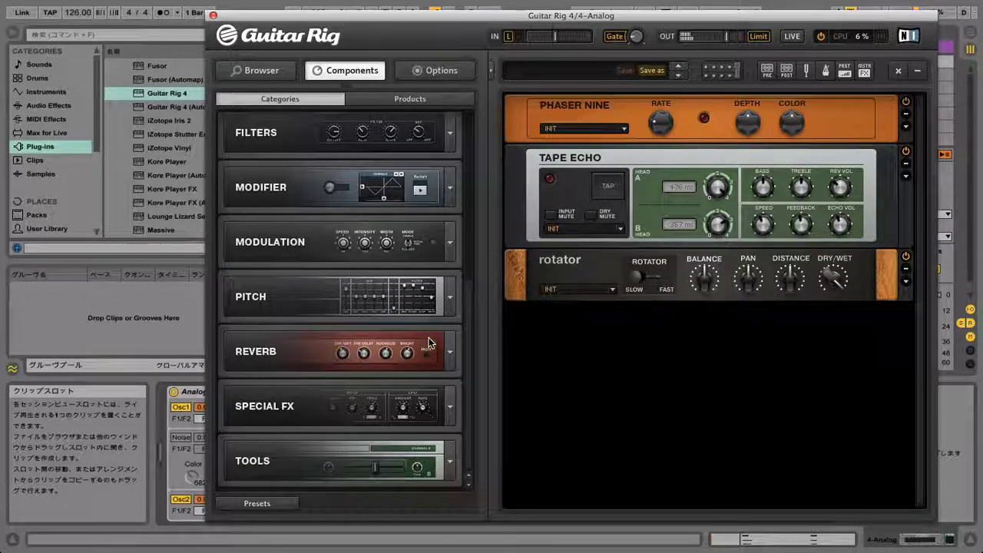
pyautogui.scroll(2, 430, 343)
pyautogui.scroll(3, 429, 343)
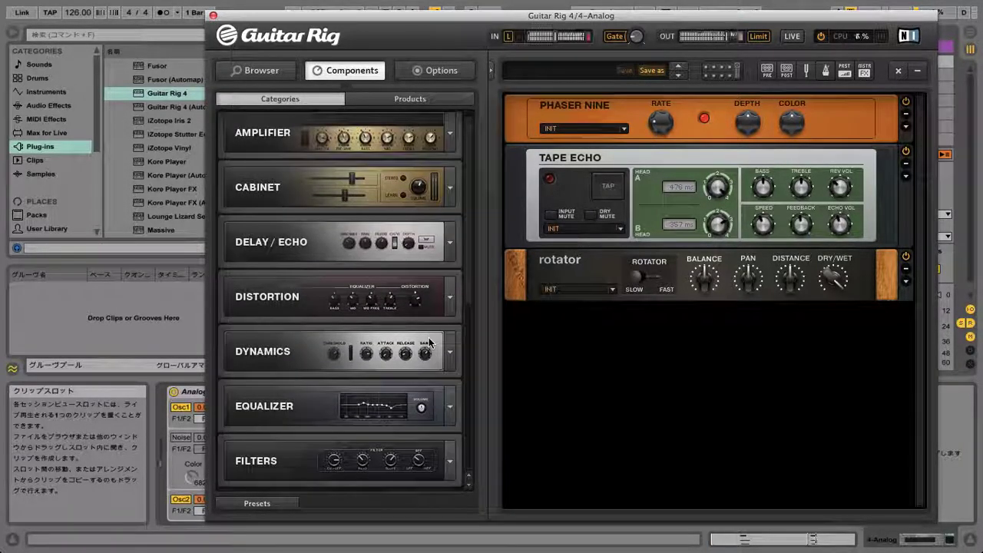
pyautogui.scroll(-2, 430, 343)
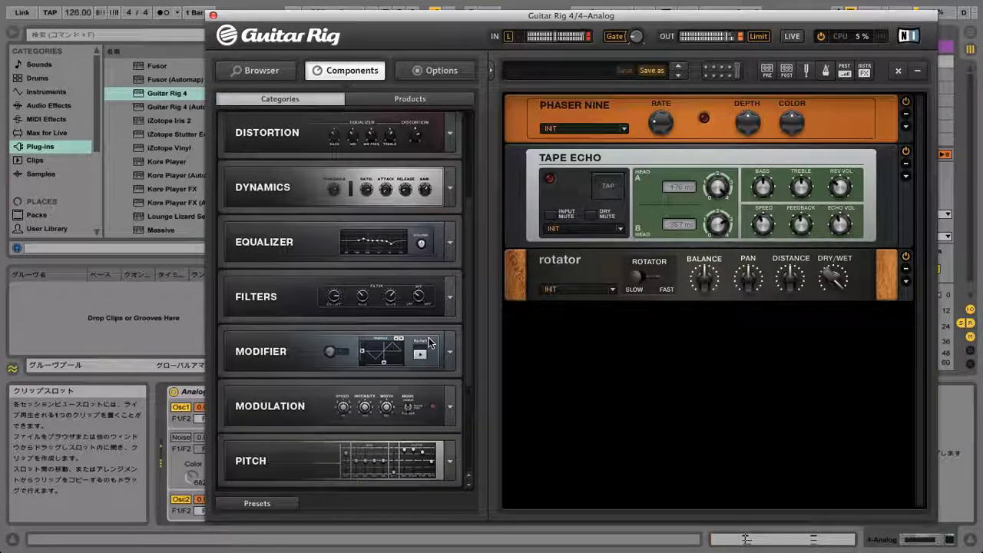
pyautogui.click(448, 407)
pyautogui.scroll(-3, 449, 405)
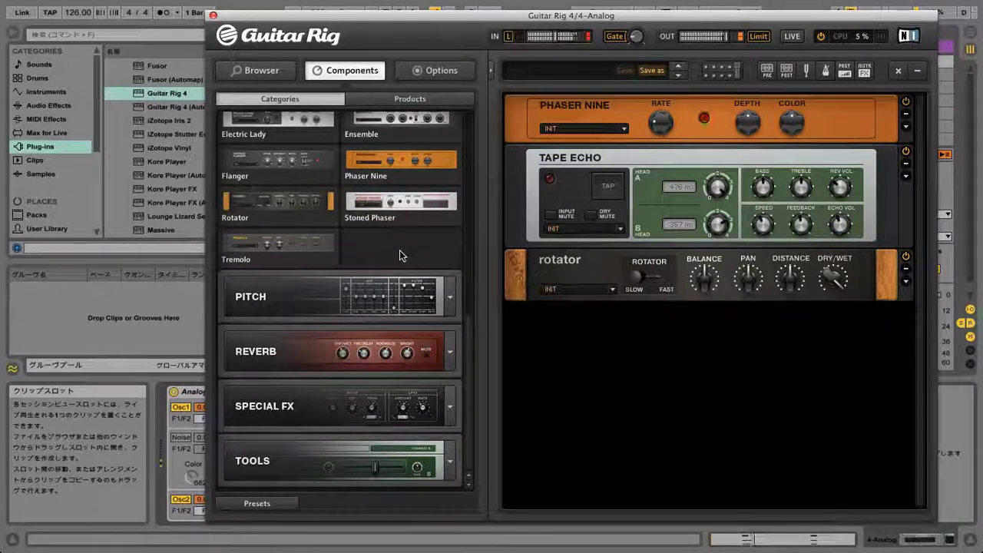
pyautogui.moveTo(399, 218); pyautogui.dragTo(561, 163)
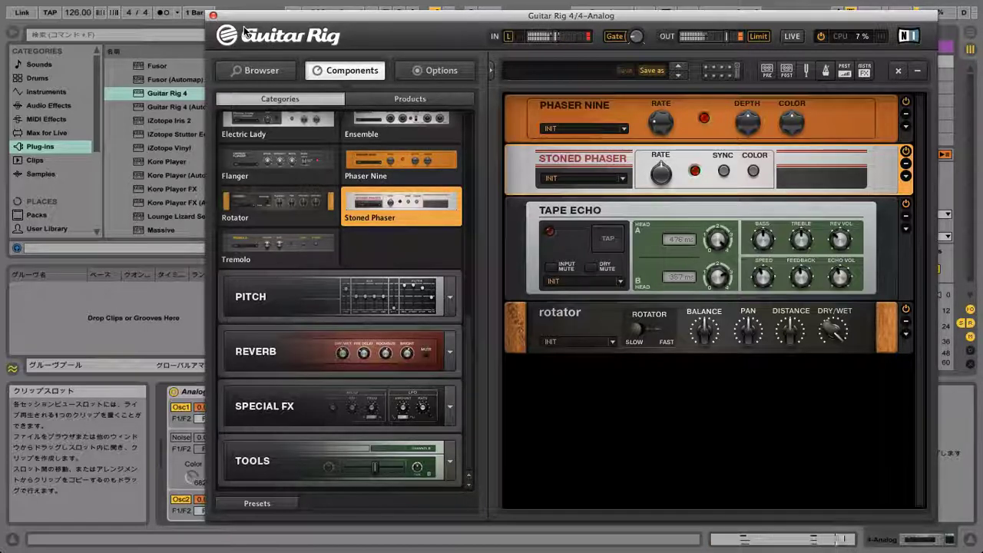
pyautogui.click(214, 15)
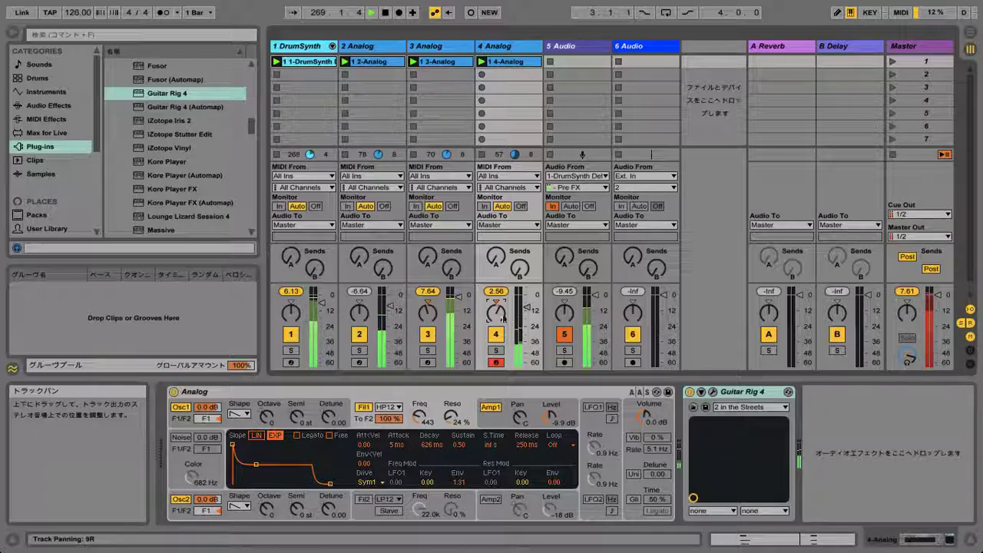
# Replace the Delay device on return track B with the u-he Satin plug-in
pyautogui.click(838, 52)
pyautogui.click(212, 393)
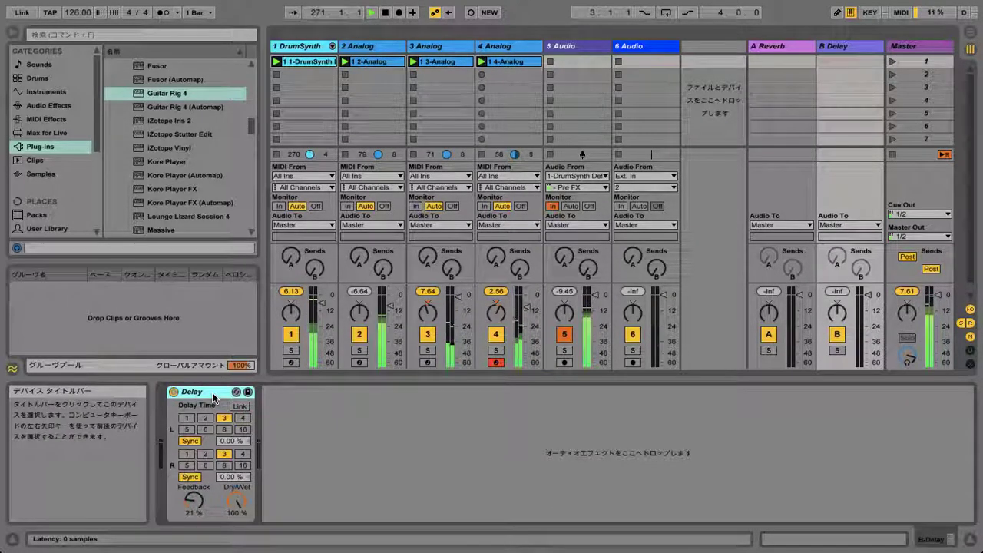
pyautogui.press('Delete')
pyautogui.scroll(-10, 181, 183)
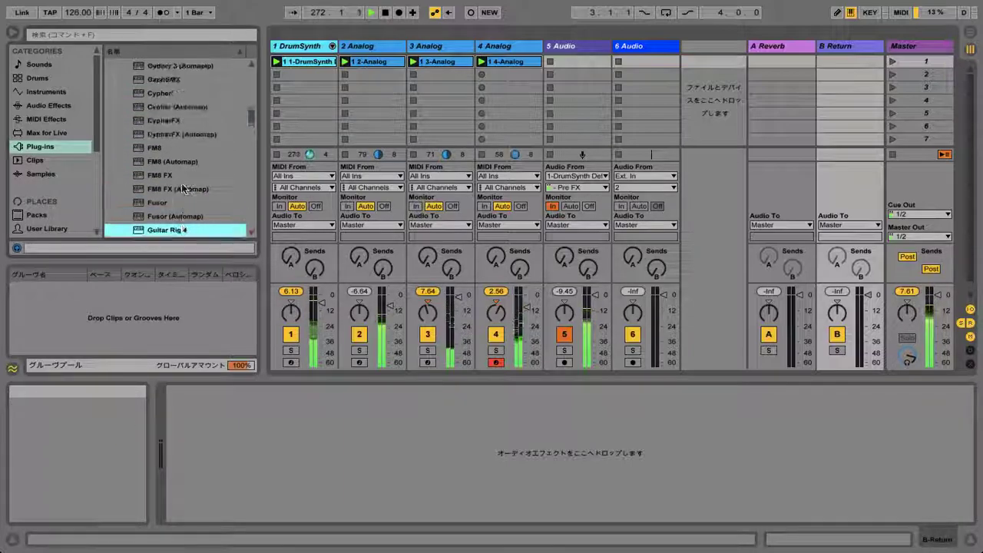
pyautogui.scroll(4, 181, 183)
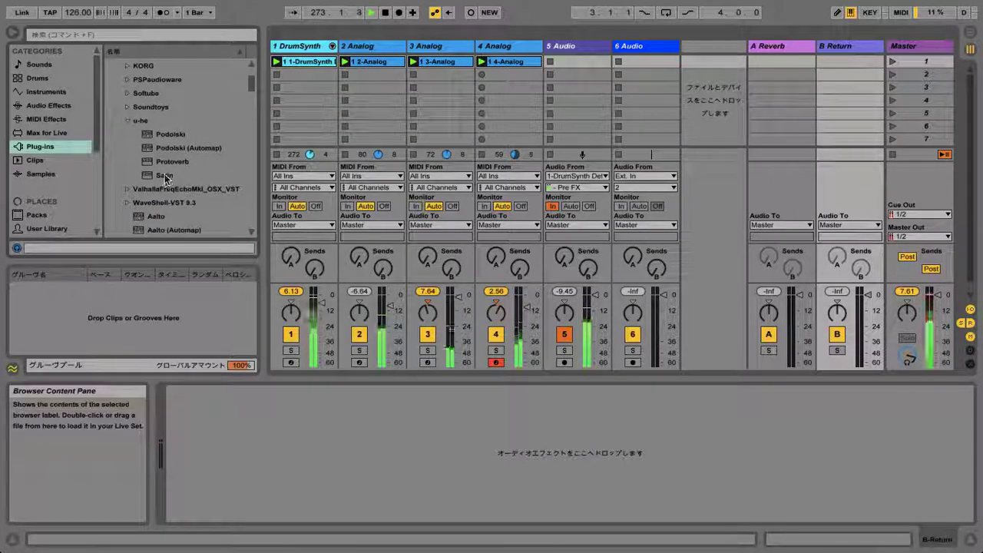
pyautogui.click(163, 175)
pyautogui.doubleClick(163, 175)
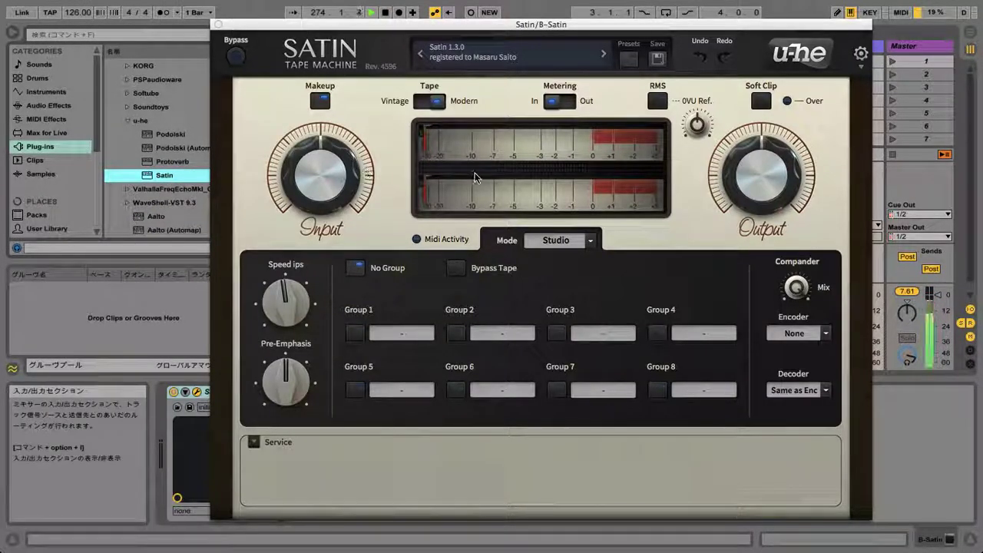
# Load the Default Delay preset in Satin and set its Mix to 0:100
pyautogui.click(587, 51)
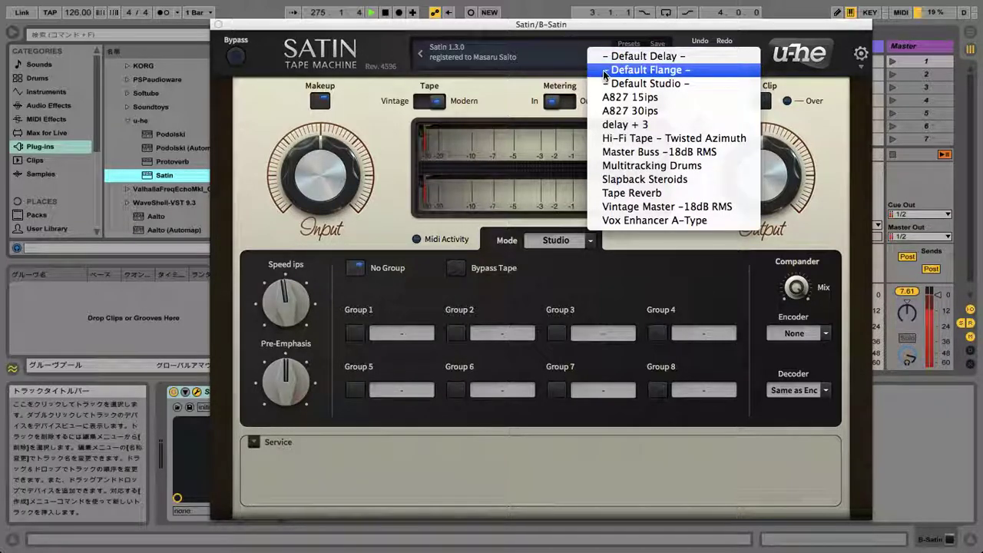
pyautogui.click(623, 60)
pyautogui.moveTo(795, 295); pyautogui.dragTo(796, 238)
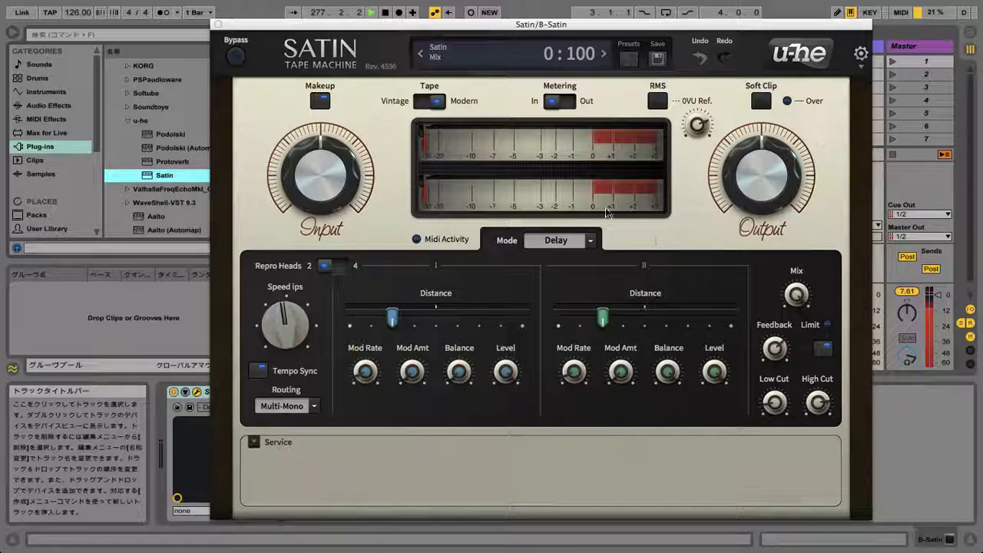
pyautogui.click(219, 26)
# Raise the B Satin sends of 4 Analog fully and 3 Analog most of the way, and set Satin's Feedback to 59%
pyautogui.moveTo(520, 272); pyautogui.dragTo(520, 244)
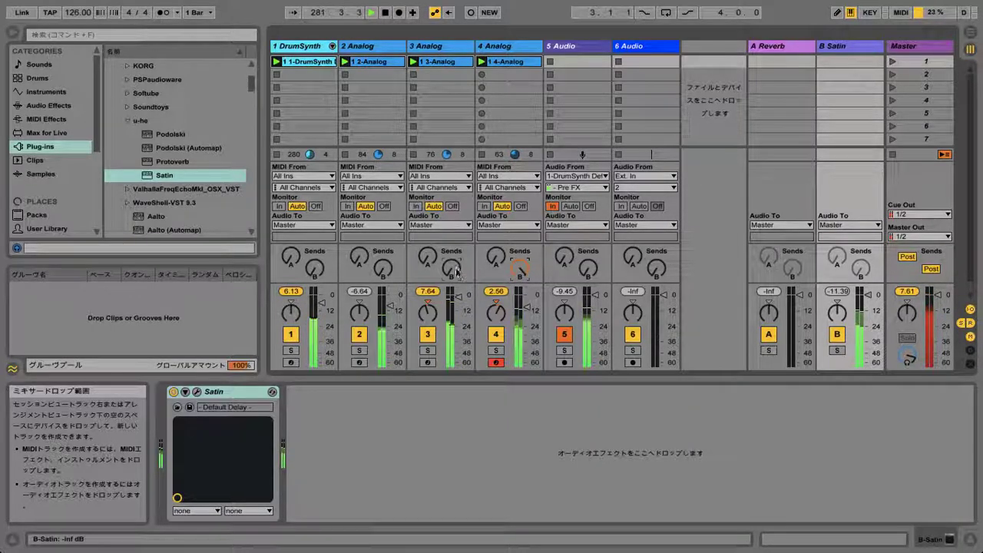
pyautogui.moveTo(452, 268); pyautogui.dragTo(451, 242)
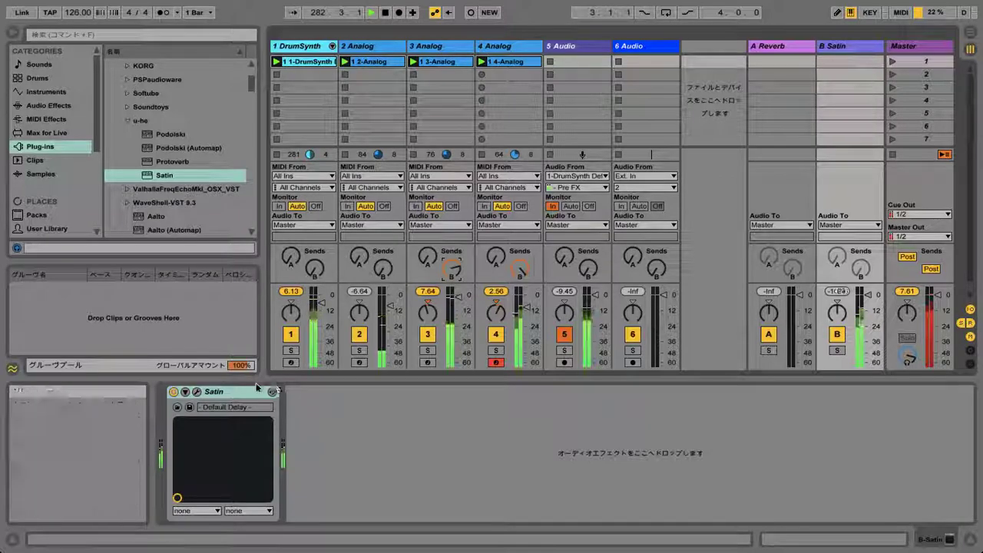
pyautogui.click(197, 392)
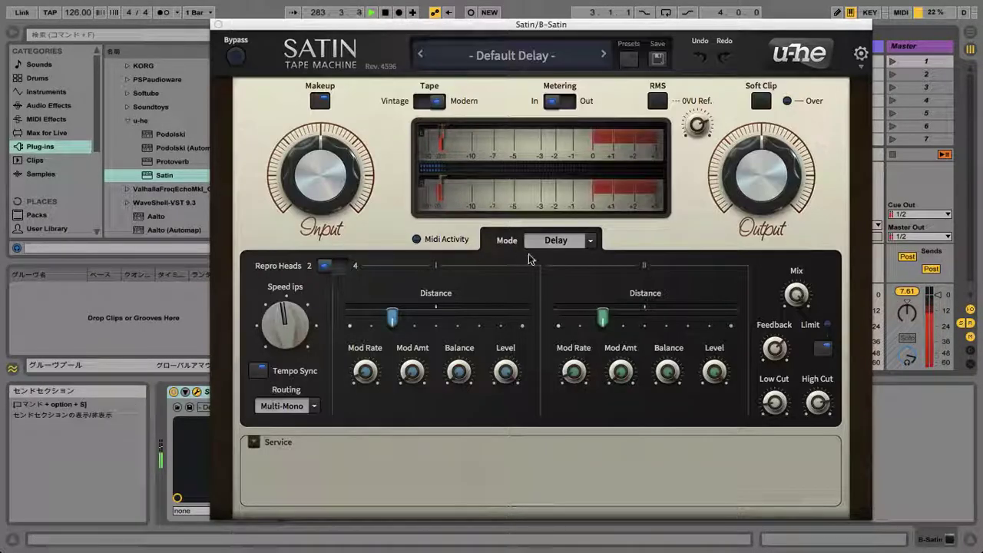
pyautogui.moveTo(772, 342); pyautogui.dragTo(775, 332)
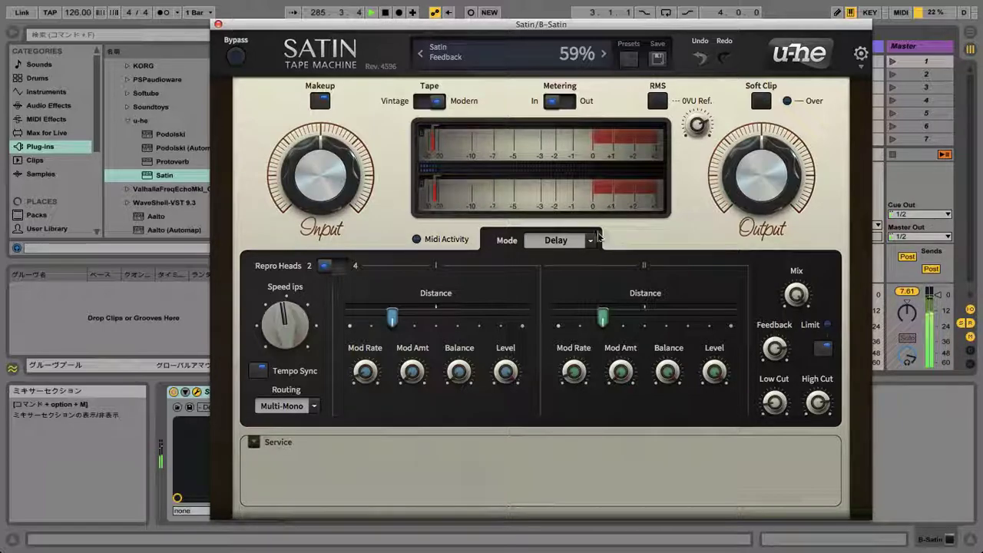
pyautogui.click(218, 24)
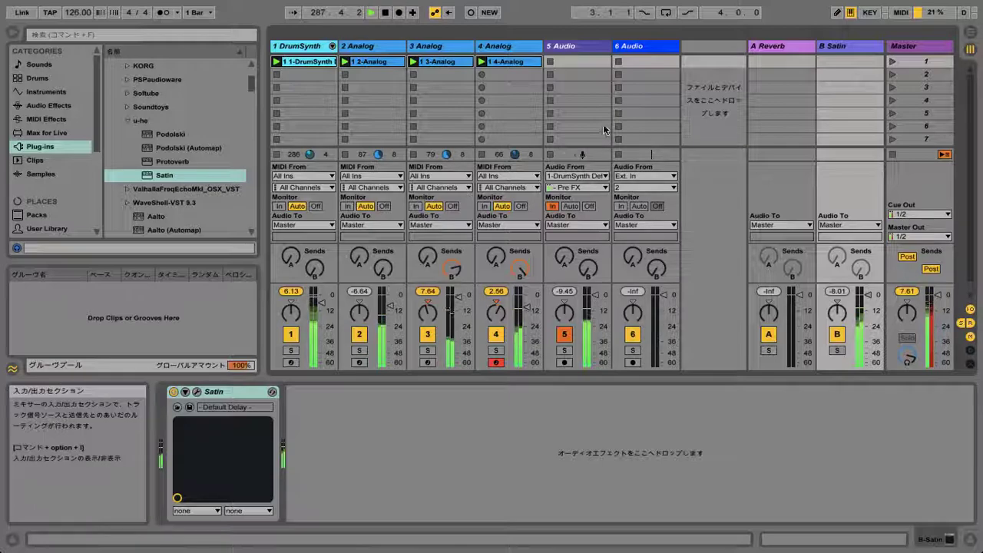
# Replace the Reverb device on return track A with the ValhallaRoom plug-in
pyautogui.click(765, 49)
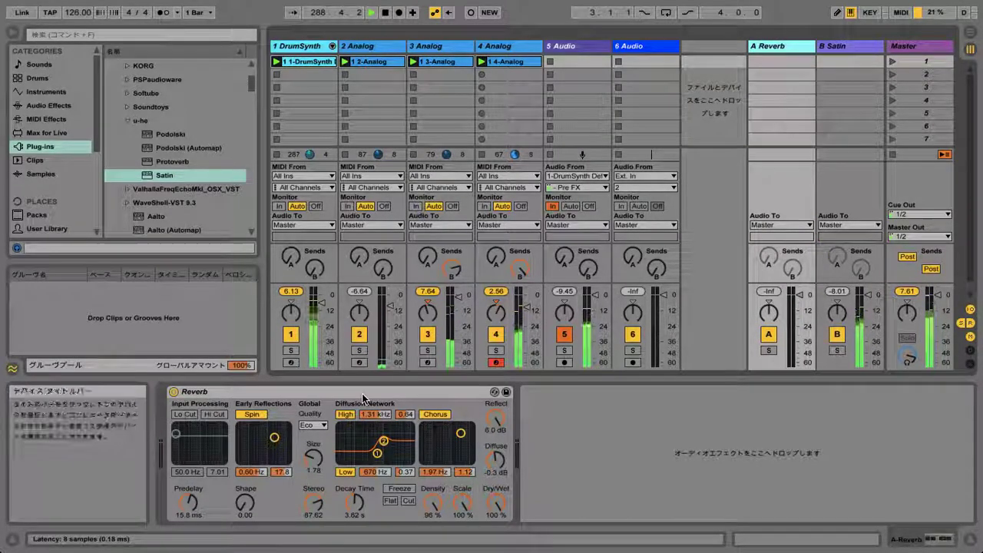
pyautogui.press('Delete')
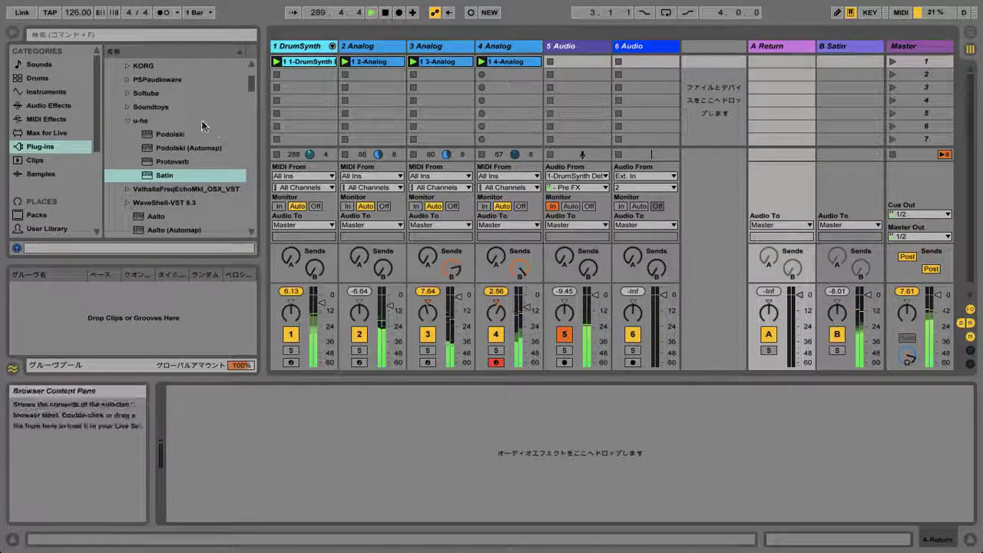
pyautogui.scroll(-15, 200, 117)
pyautogui.scroll(-15, 200, 117)
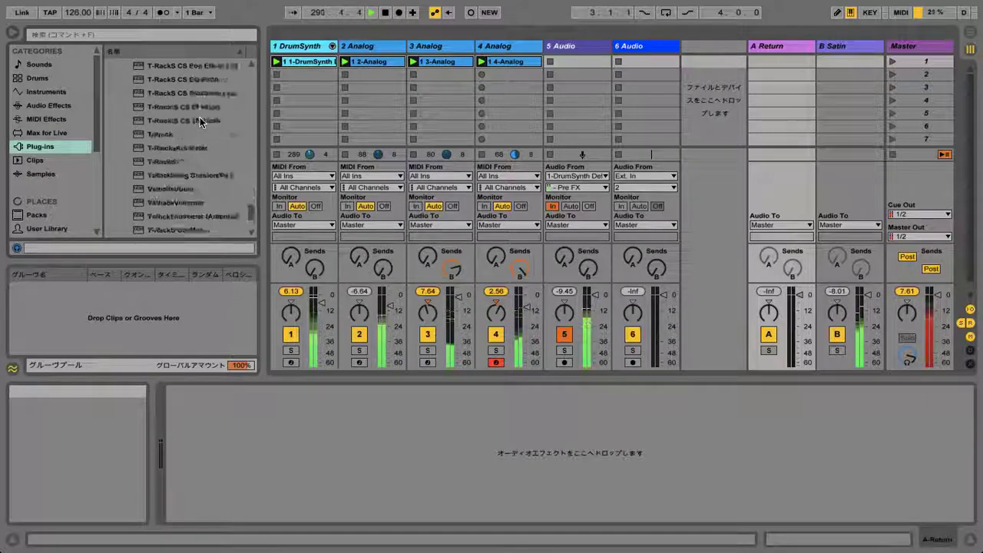
pyautogui.moveTo(172, 107); pyautogui.dragTo(268, 443)
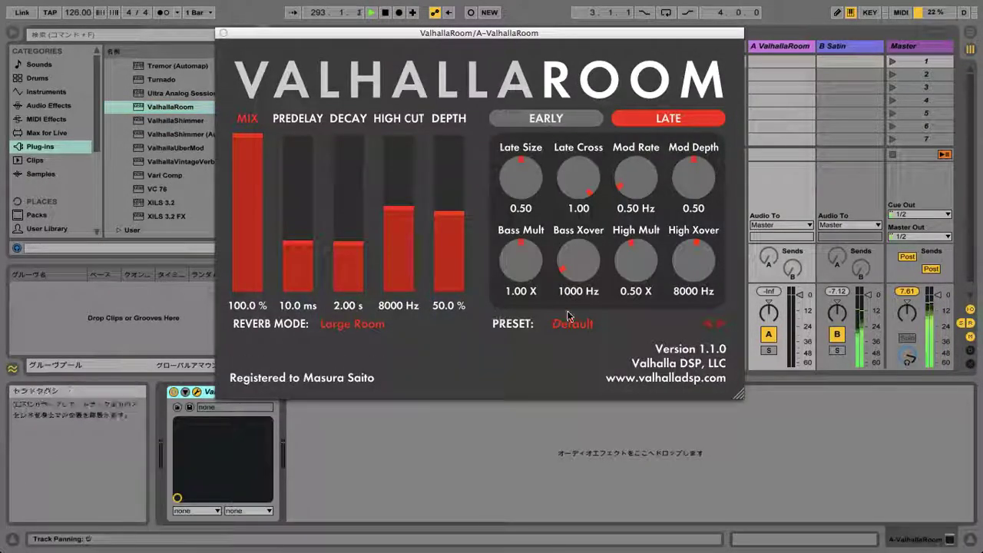
# Load the LV426Cathedral preset in ValhallaRoom and close the plug-in window
pyautogui.click(583, 325)
pyautogui.moveTo(630, 262)
pyautogui.click(741, 295)
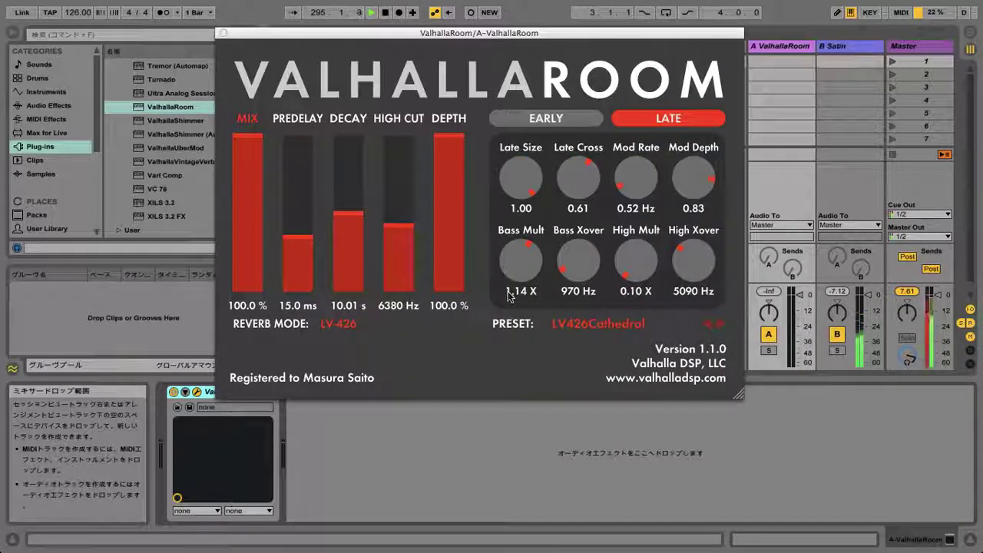
pyautogui.click(222, 34)
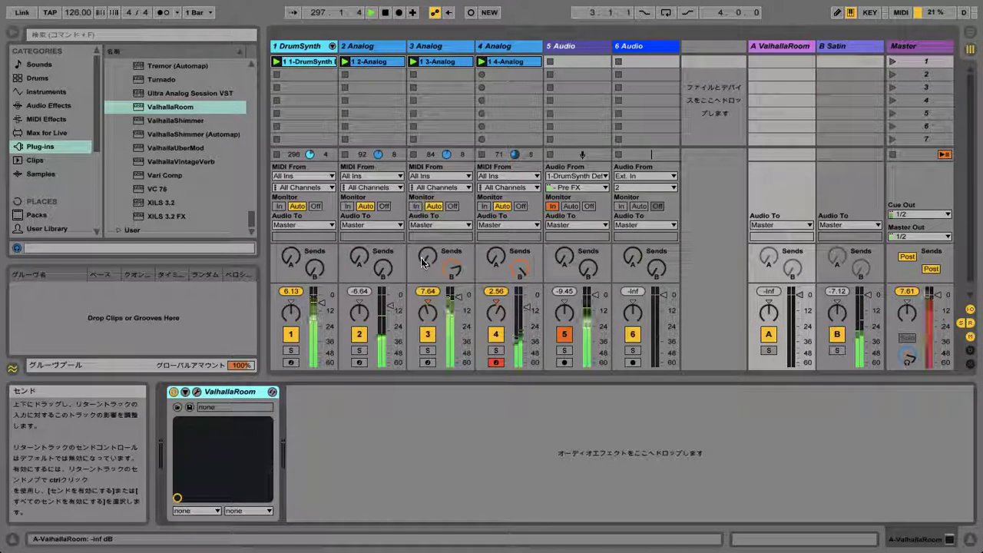
# Raise the A ValhallaRoom sends on DrumSynth, the three Analog tracks and 5 Audio, plus the B Satin send on 2 Analog
pyautogui.moveTo(289, 258)
pyautogui.mouseDown()
pyautogui.moveTo(290, 239)
pyautogui.moveTo(289, 253)
pyautogui.mouseUp()
pyautogui.moveTo(565, 258); pyautogui.dragTo(564, 243)
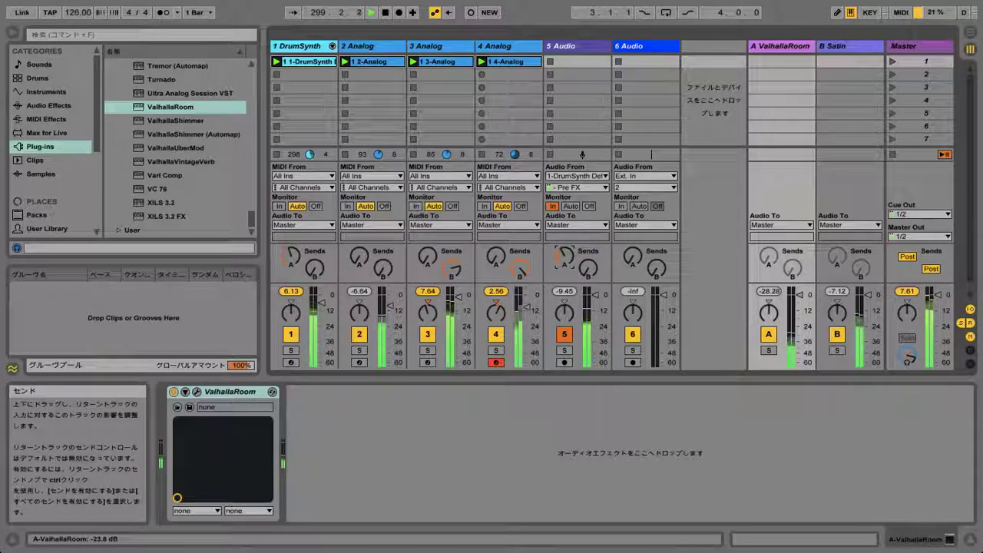
pyautogui.moveTo(428, 258); pyautogui.dragTo(428, 255)
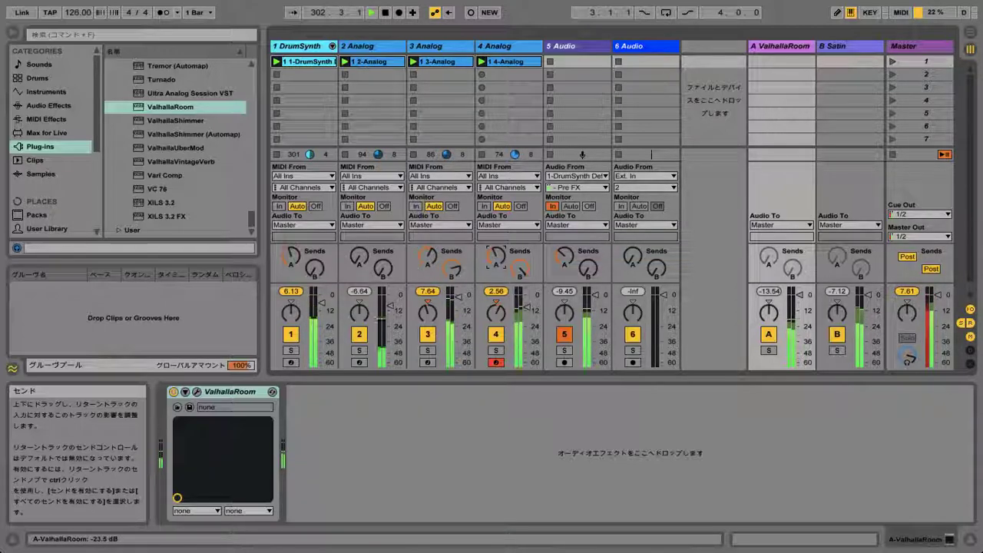
pyautogui.moveTo(359, 258); pyautogui.dragTo(359, 254)
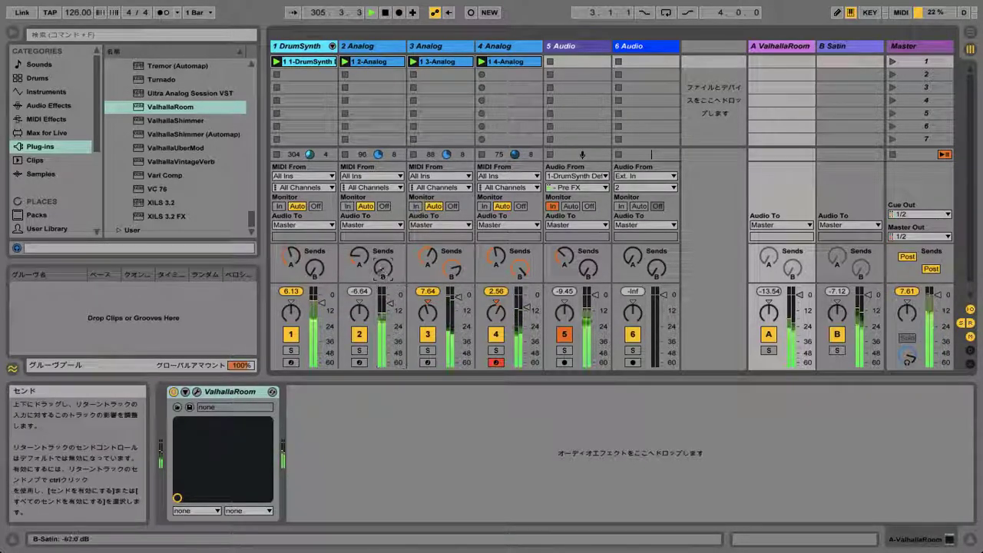
pyautogui.moveTo(382, 269); pyautogui.dragTo(382, 261)
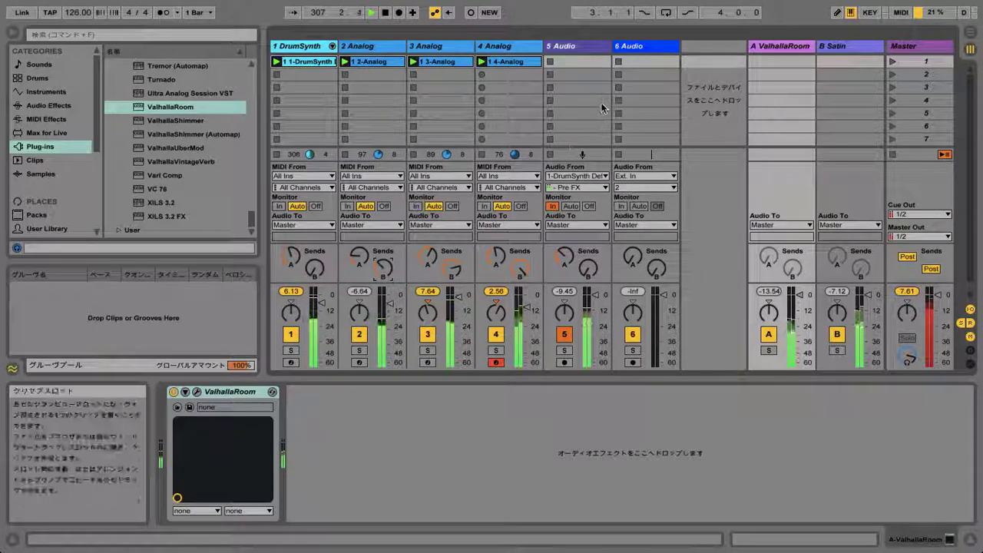
# Add a Compressor to track 5 Audio with the threshold at -18.2 dB and the output gain at 2.97 dB
pyautogui.click(583, 44)
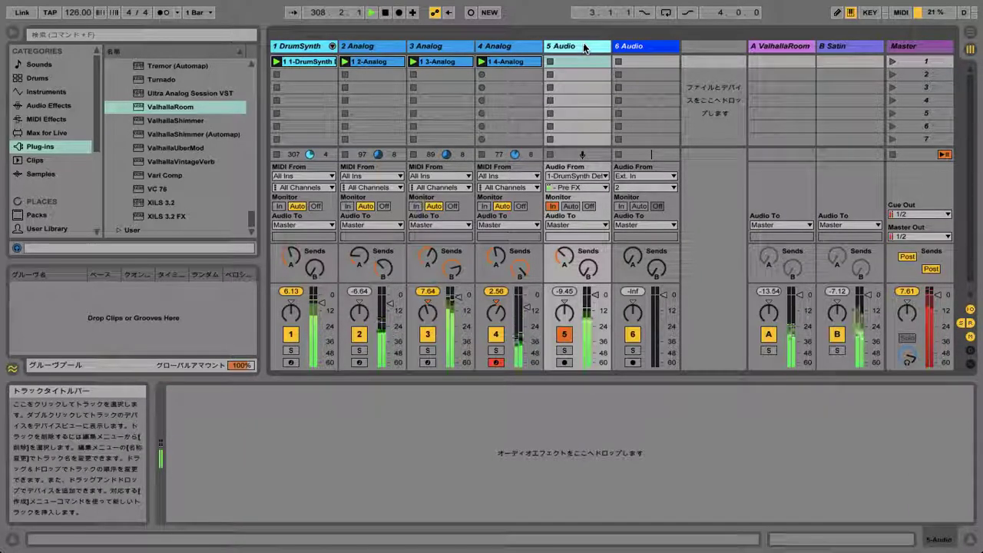
pyautogui.click(62, 107)
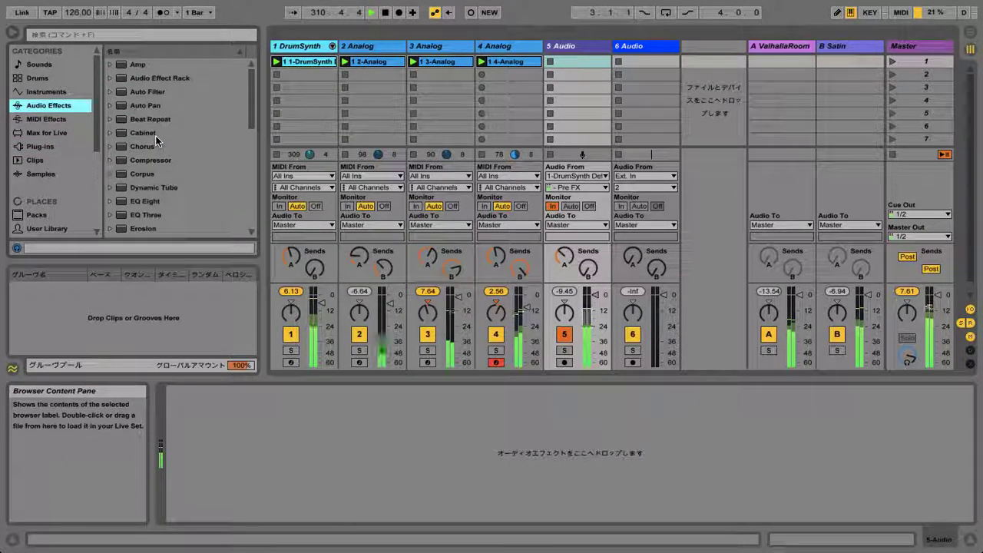
pyautogui.doubleClick(164, 161)
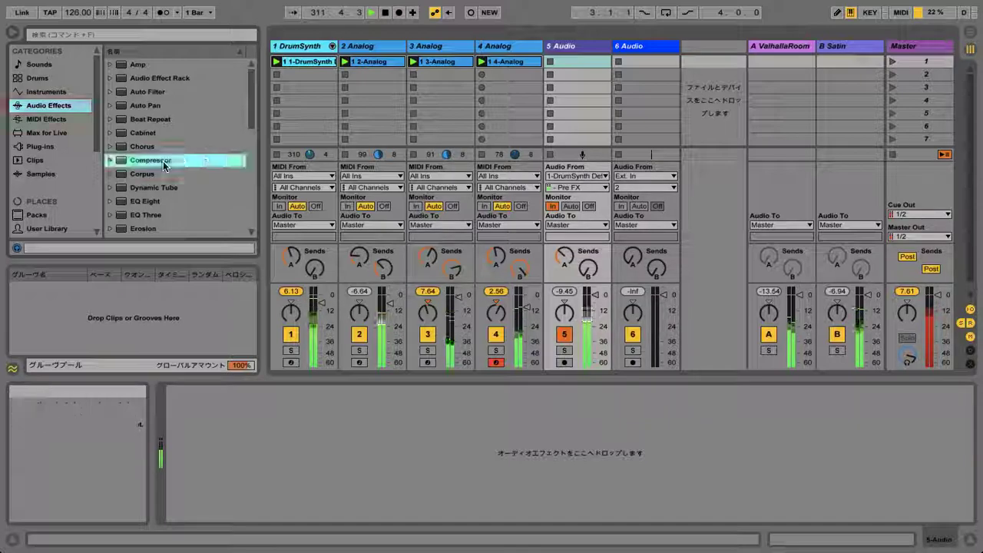
pyautogui.moveTo(233, 426); pyautogui.dragTo(233, 454)
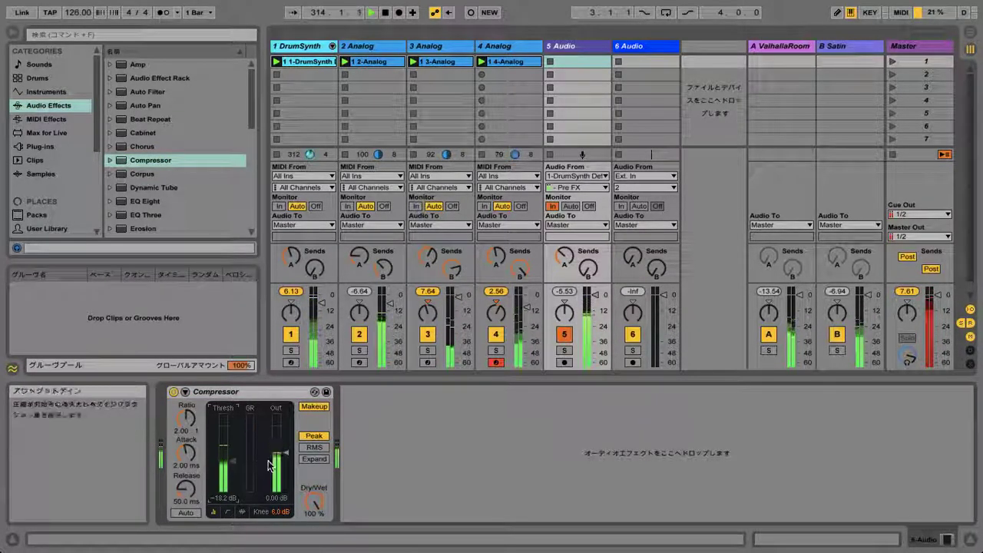
pyautogui.moveTo(285, 453); pyautogui.dragTo(285, 450)
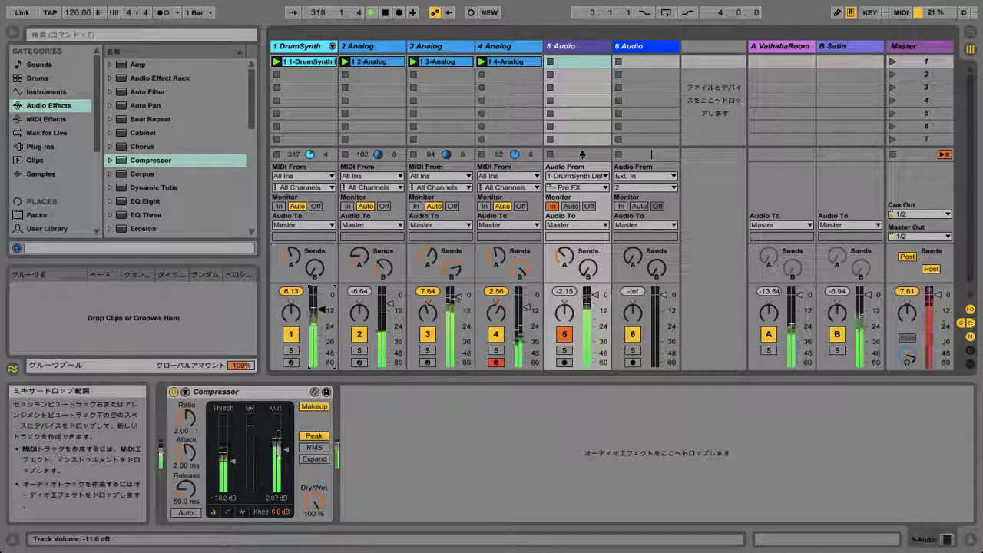
# Add a Flanger after the DrumSynth rack on track 1 with a 2.40 ms delay time and 0.55 feedback
pyautogui.click(307, 51)
pyautogui.scroll(-5, 186, 196)
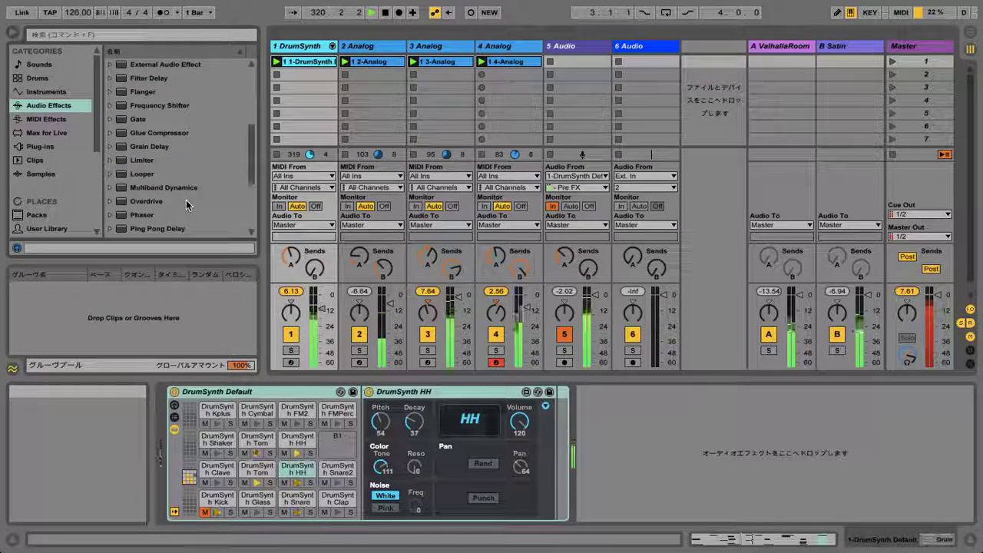
pyautogui.scroll(-5, 186, 202)
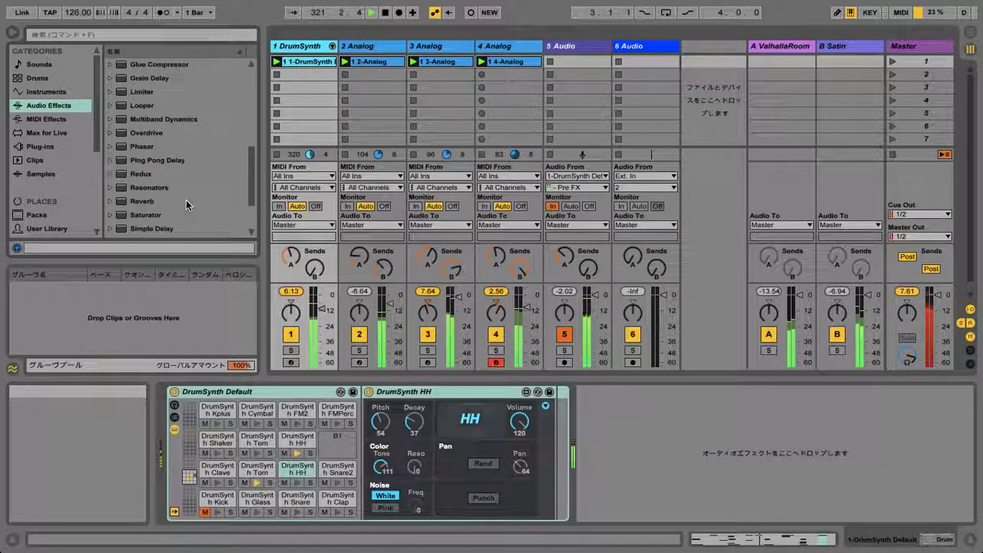
pyautogui.scroll(-2, 186, 203)
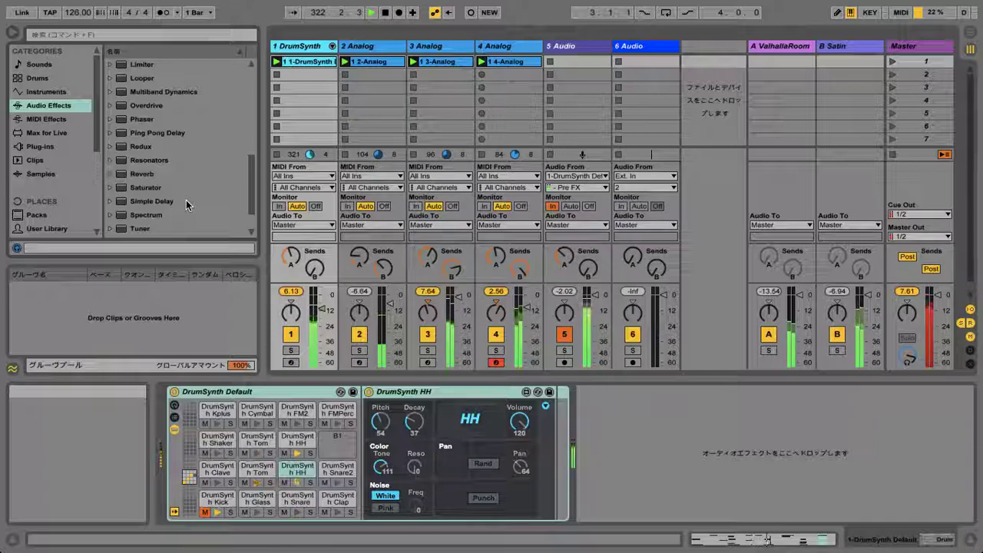
pyautogui.scroll(1, 186, 200)
pyautogui.scroll(8, 186, 201)
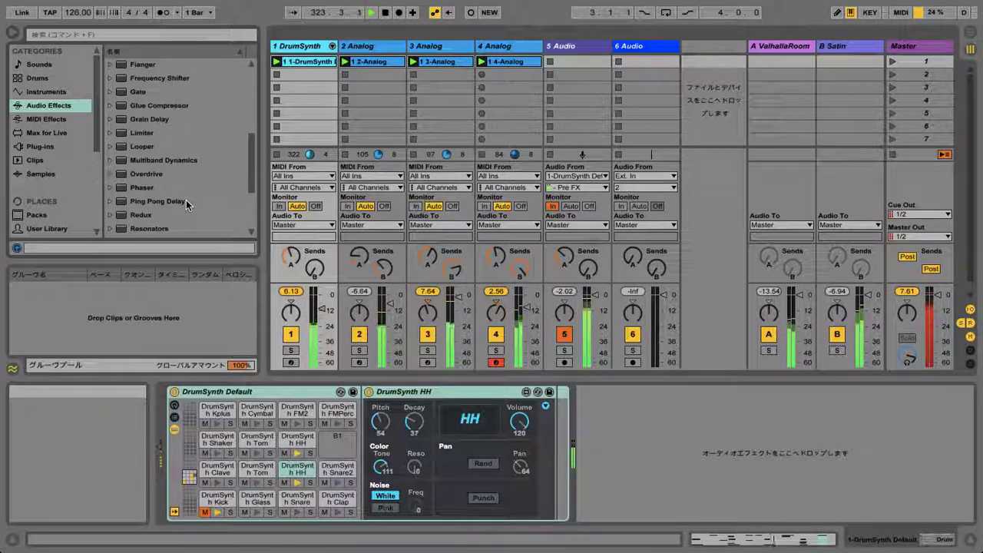
pyautogui.moveTo(167, 121); pyautogui.dragTo(587, 412)
pyautogui.moveTo(678, 424); pyautogui.dragTo(677, 455)
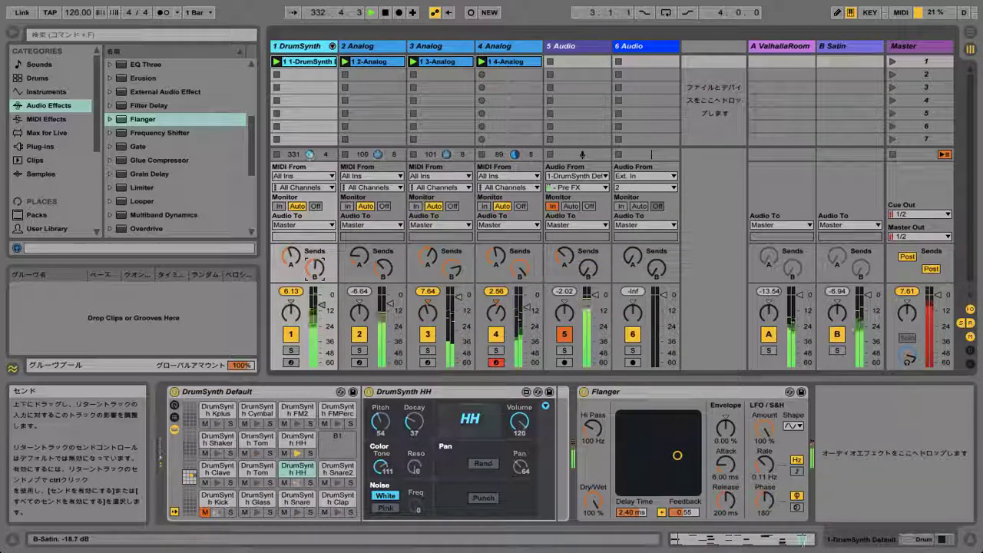
# Raise DrumSynth's B Satin send, and enable and raise the A ValhallaRoom send on the B Satin return track
pyautogui.rightClick(840, 261)
pyautogui.click(835, 258)
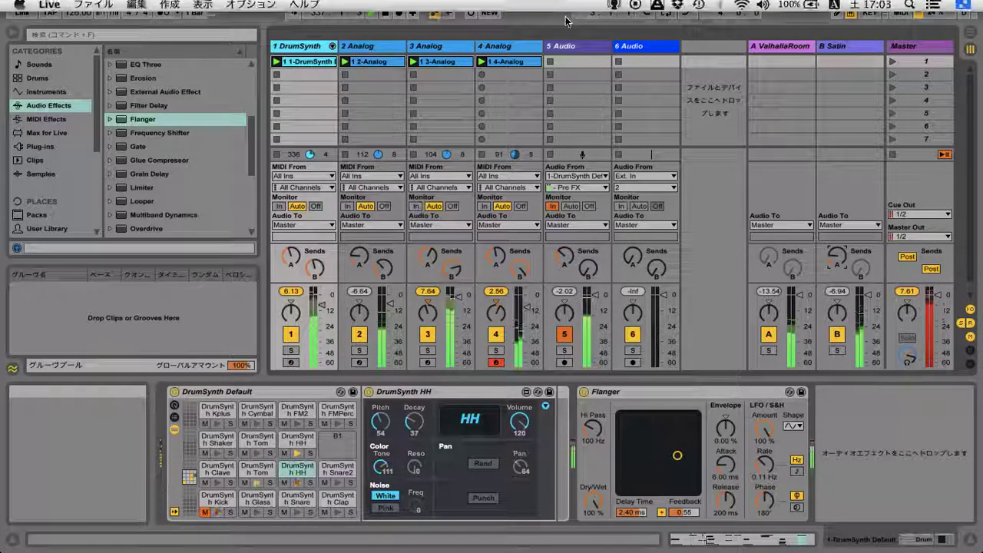
# On 3 Analog, enable LFO1 at 0.5 Hz and set its modulation of the Filter 1 frequency to 0.89
pyautogui.click(453, 47)
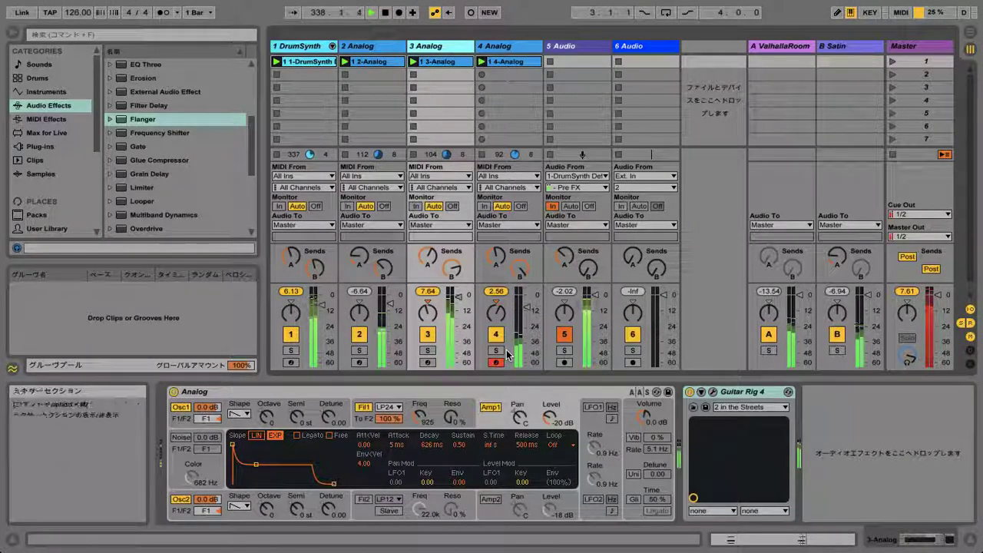
pyautogui.click(590, 409)
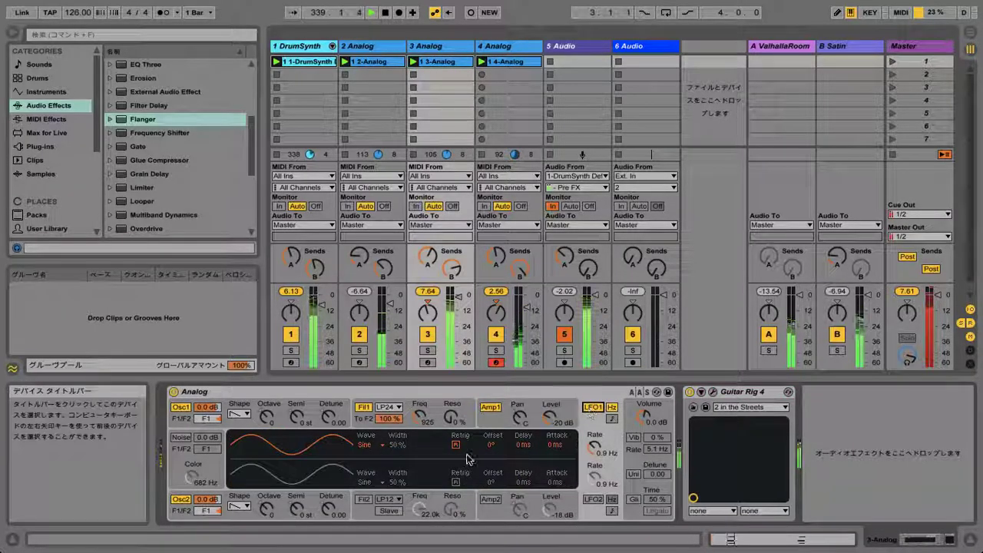
pyautogui.click(439, 426)
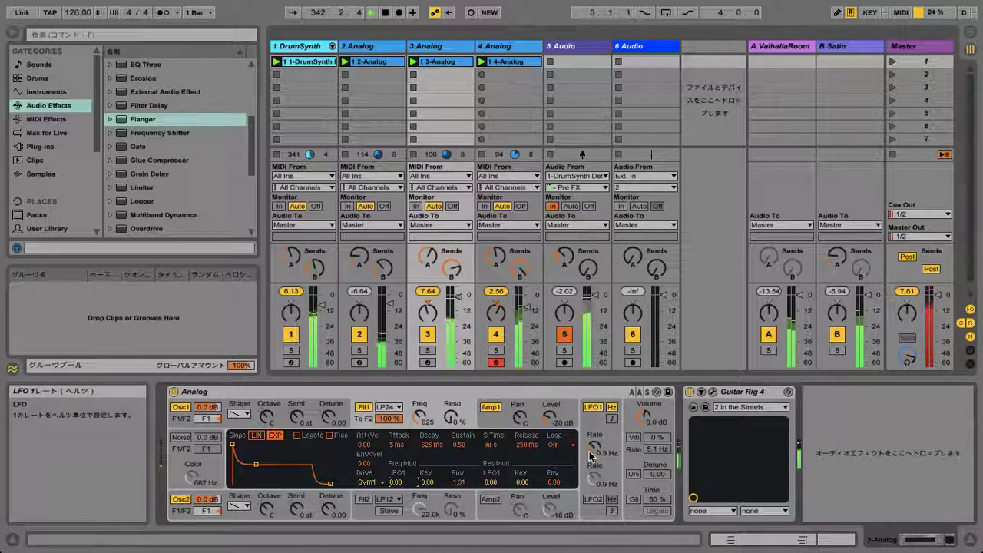
pyautogui.moveTo(593, 449); pyautogui.dragTo(593, 457)
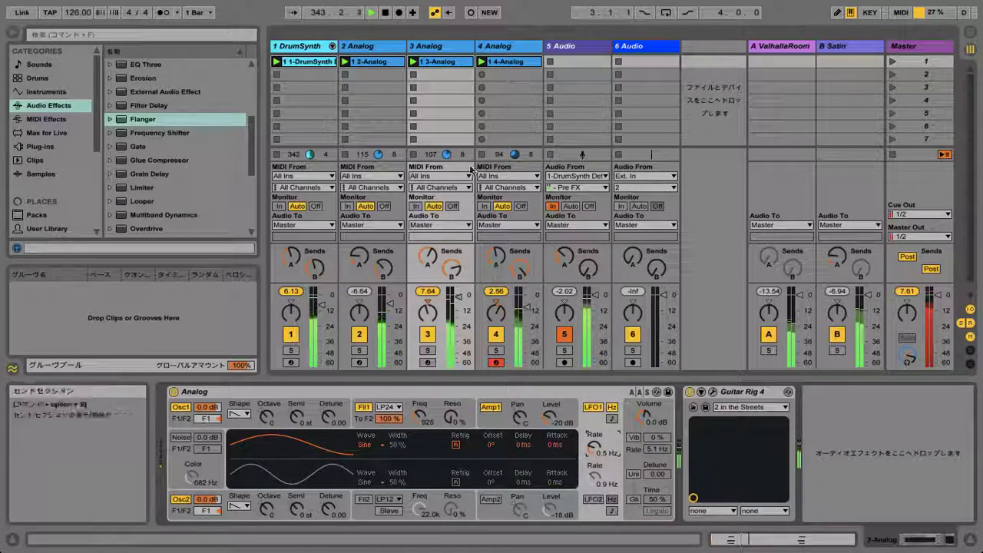
# On 4 Analog, enable LFO1 at 0.4 Hz and set Filter 1's frequency modulation to 1.08 from LFO1 and 1.83 from the envelope
pyautogui.click(503, 44)
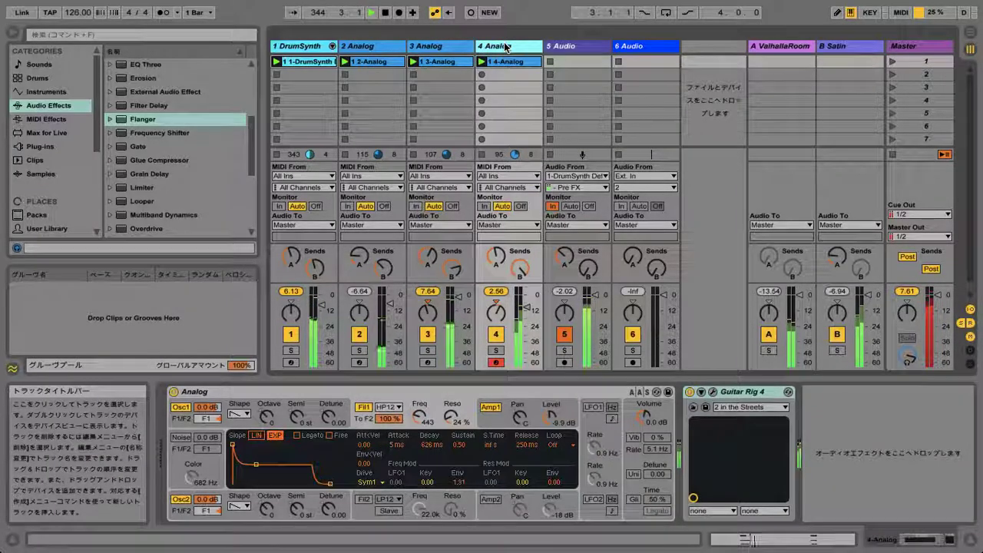
pyautogui.click(589, 407)
pyautogui.click(590, 408)
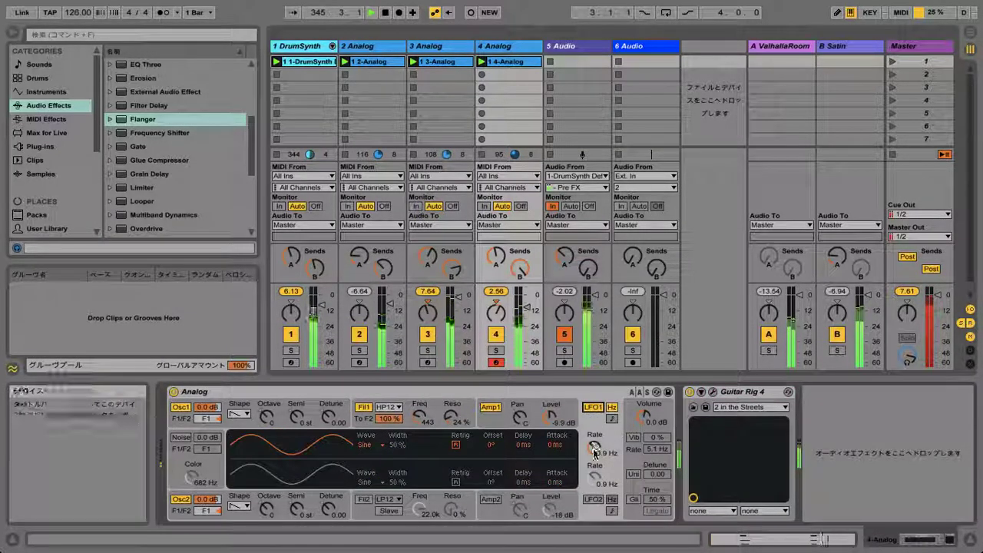
pyautogui.click(454, 416)
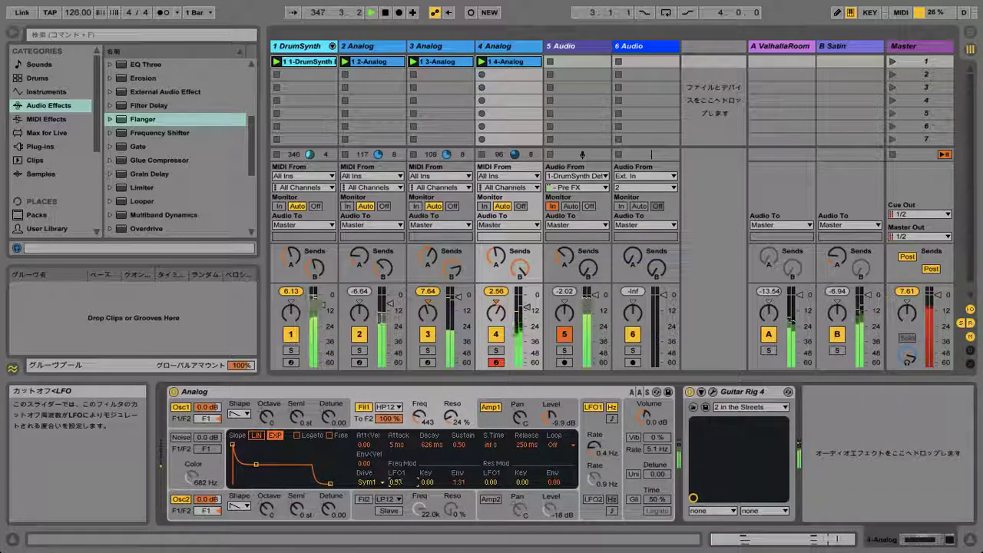
pyautogui.moveTo(395, 482); pyautogui.dragTo(395, 470)
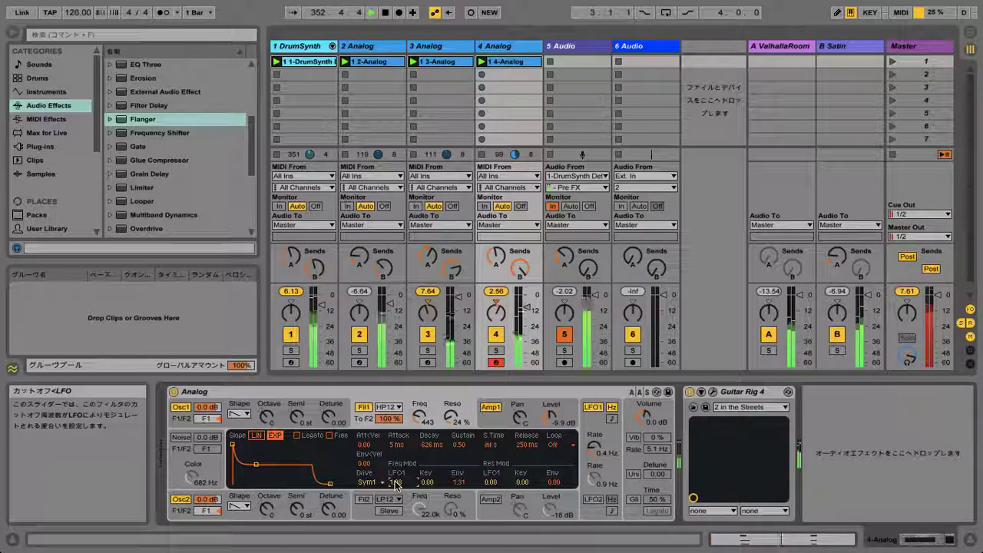
pyautogui.moveTo(458, 482); pyautogui.dragTo(458, 477)
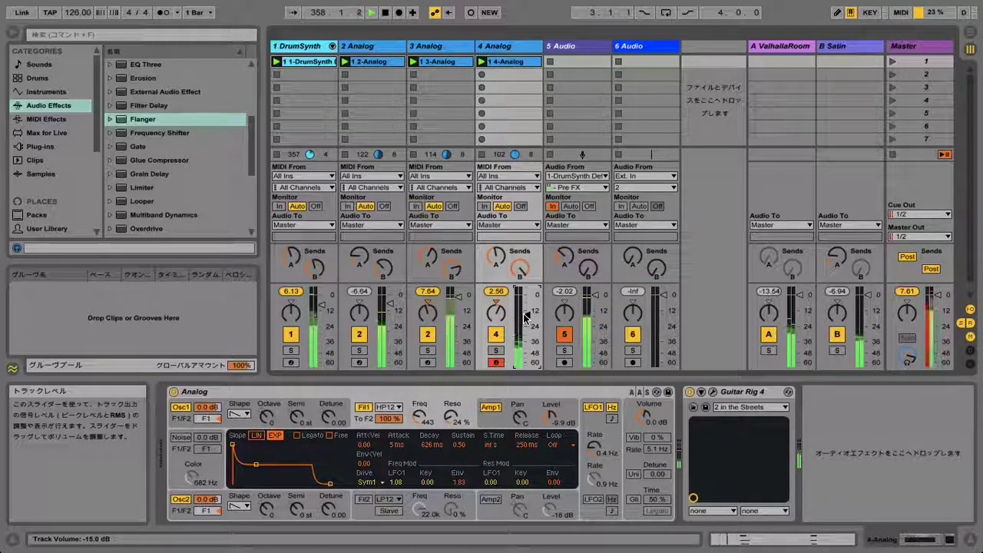
# Pull 4 Analog's volume fully down and add a Utility to the Master with its gain at -4.44 dB
pyautogui.moveTo(524, 315); pyautogui.dragTo(526, 364)
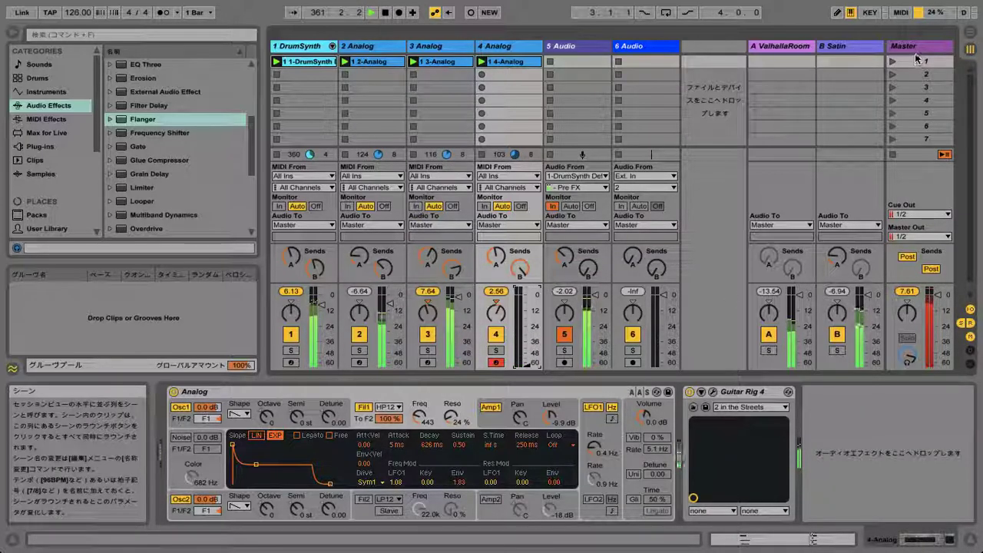
pyautogui.click(912, 100)
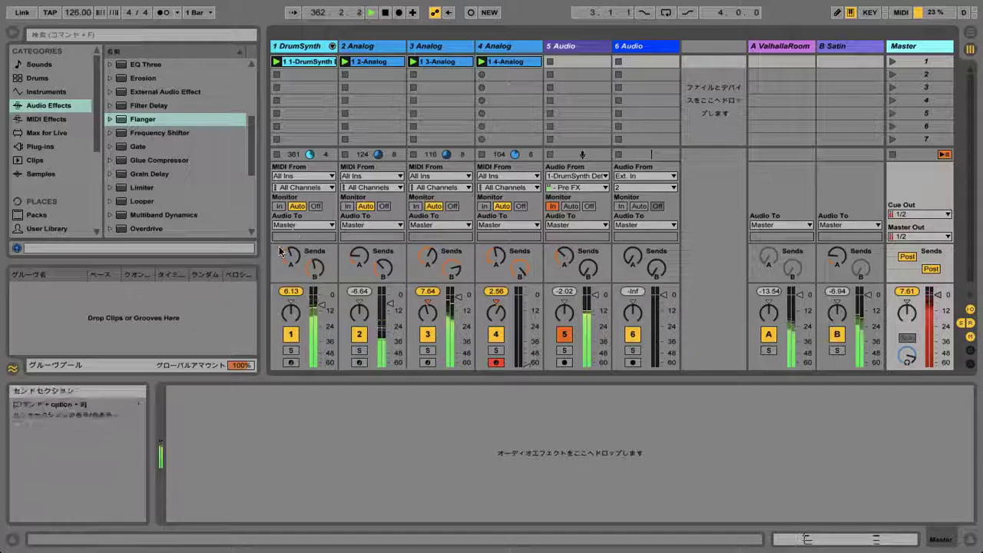
pyautogui.scroll(-4, 169, 204)
pyautogui.doubleClick(162, 204)
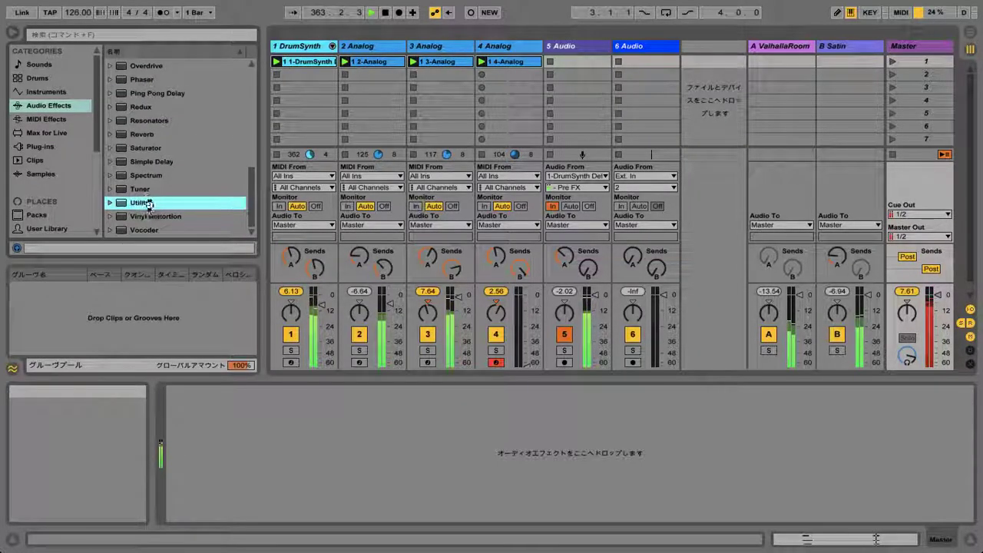
pyautogui.moveTo(198, 434); pyautogui.dragTo(198, 447)
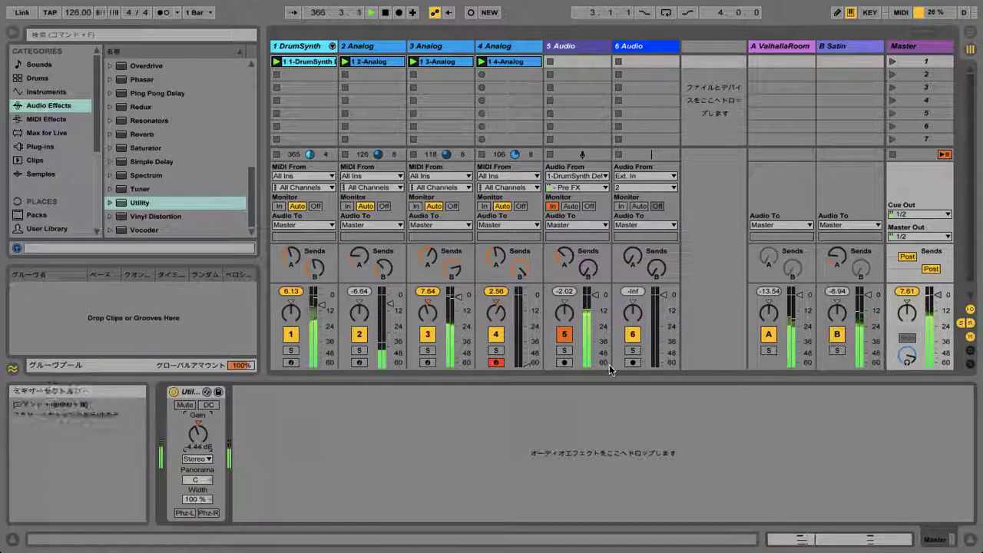
pyautogui.click(907, 291)
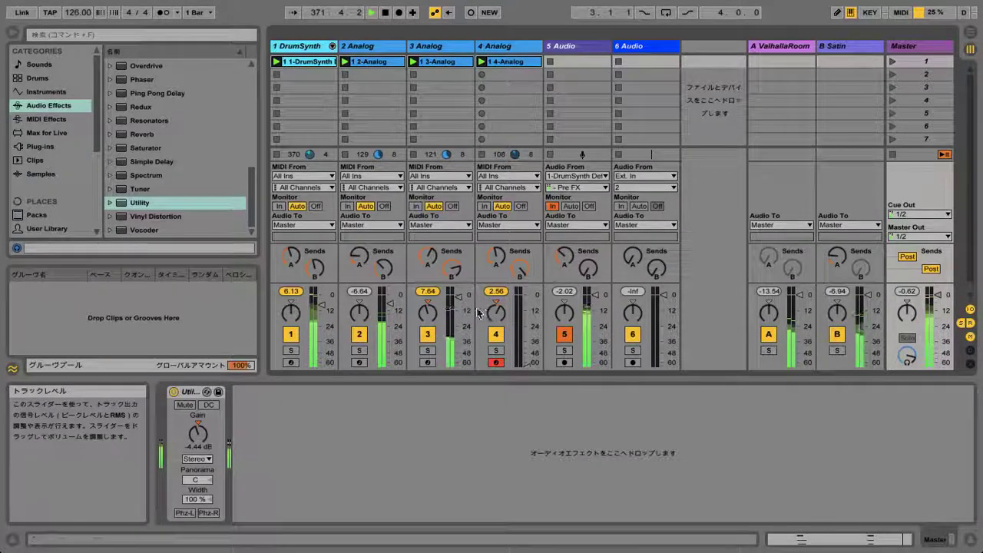
# Rebalance 3 Analog's volume, lower DrumSynth's A ValhallaRoom send, and set DrumSynth's volume to about -12 dB
pyautogui.moveTo(459, 299); pyautogui.dragTo(460, 300)
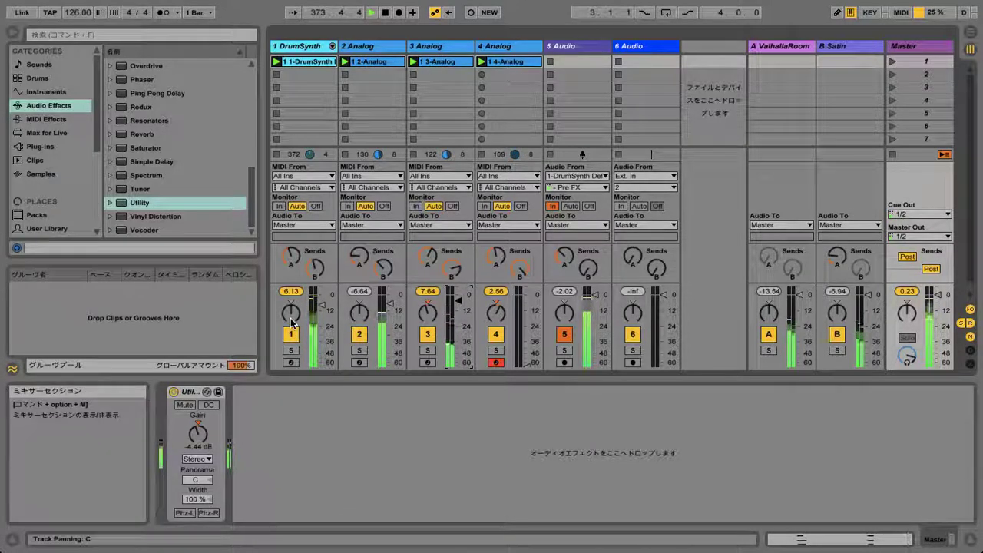
pyautogui.click(290, 255)
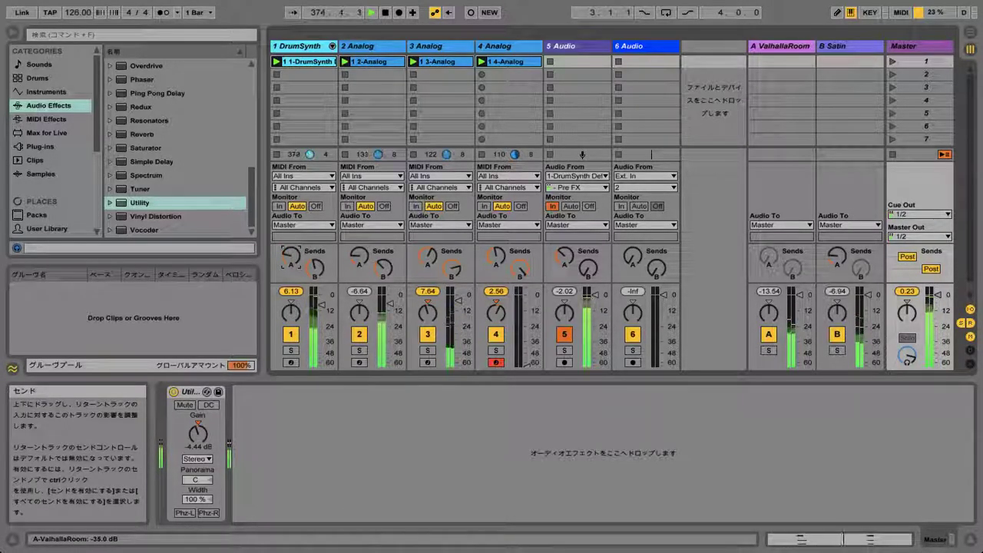
pyautogui.moveTo(290, 255); pyautogui.dragTo(291, 255)
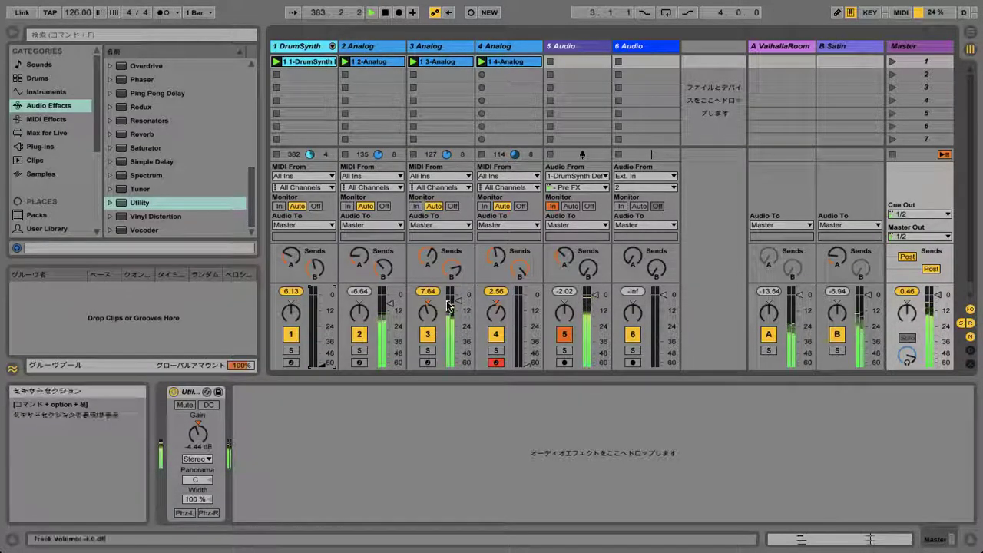
pyautogui.moveTo(458, 304); pyautogui.dragTo(458, 297)
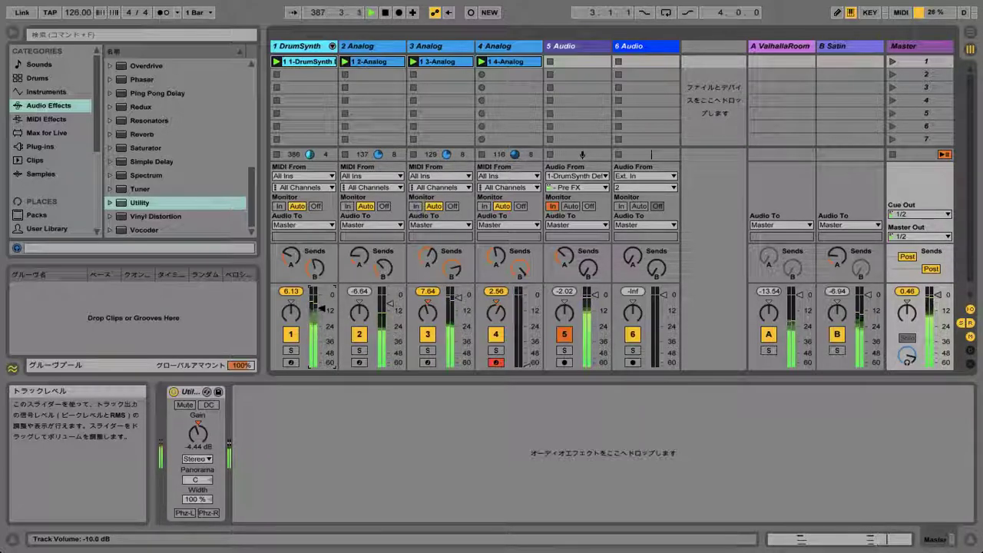
pyautogui.moveTo(322, 308); pyautogui.dragTo(322, 311)
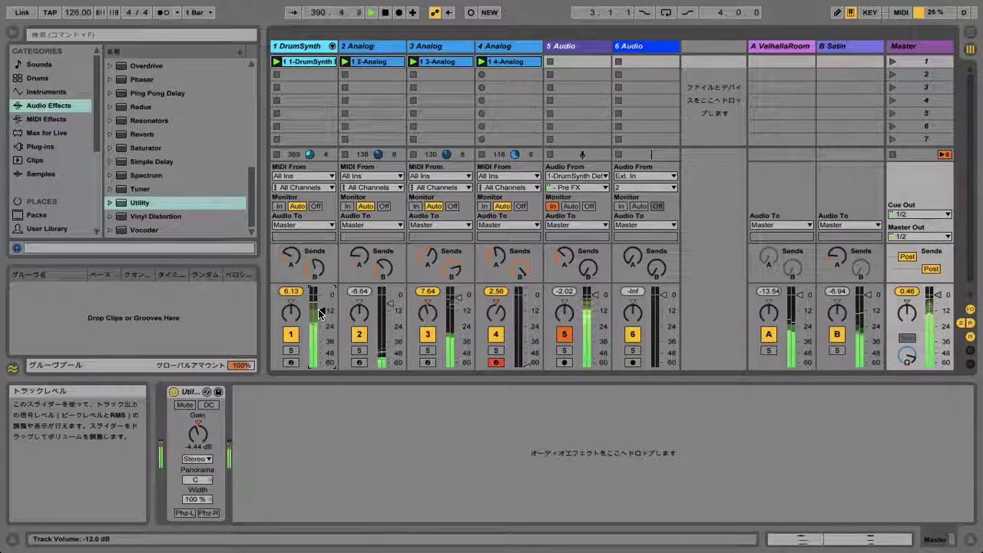
# Record a live mix, riding both DrumSynth sends and 3 Analog's B Satin send, and bring 4 Analog's volume up to -16 dB
pyautogui.click(398, 13)
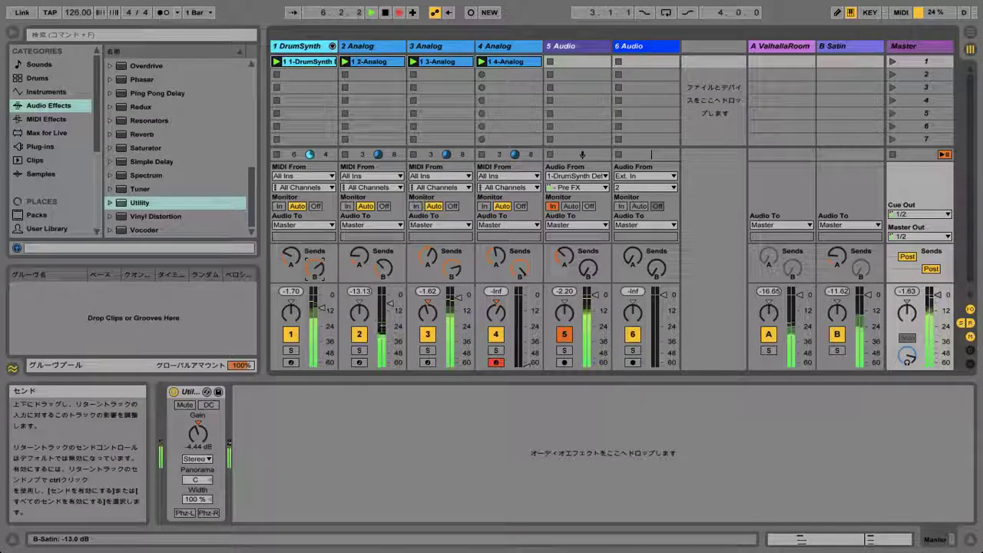
pyautogui.moveTo(314, 268); pyautogui.dragTo(314, 262)
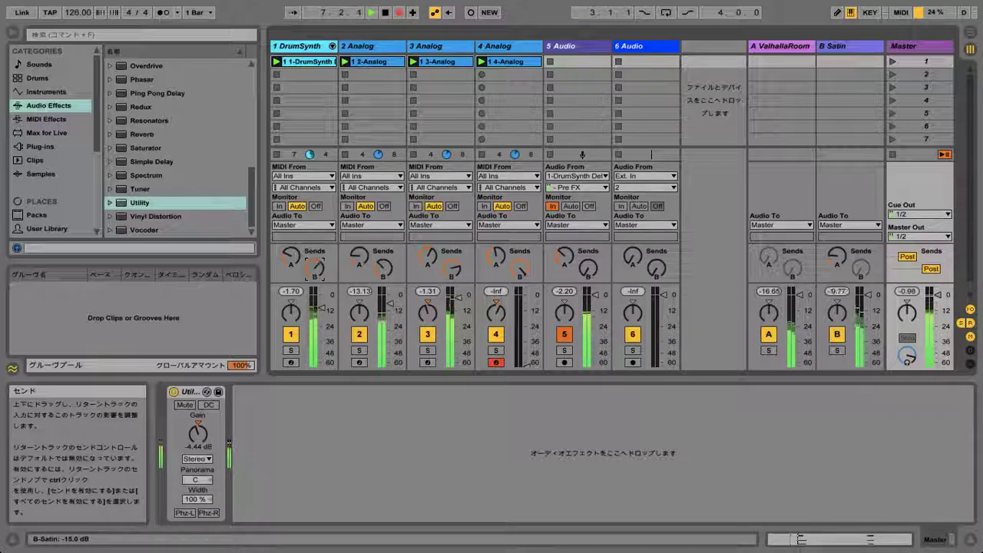
pyautogui.click(454, 270)
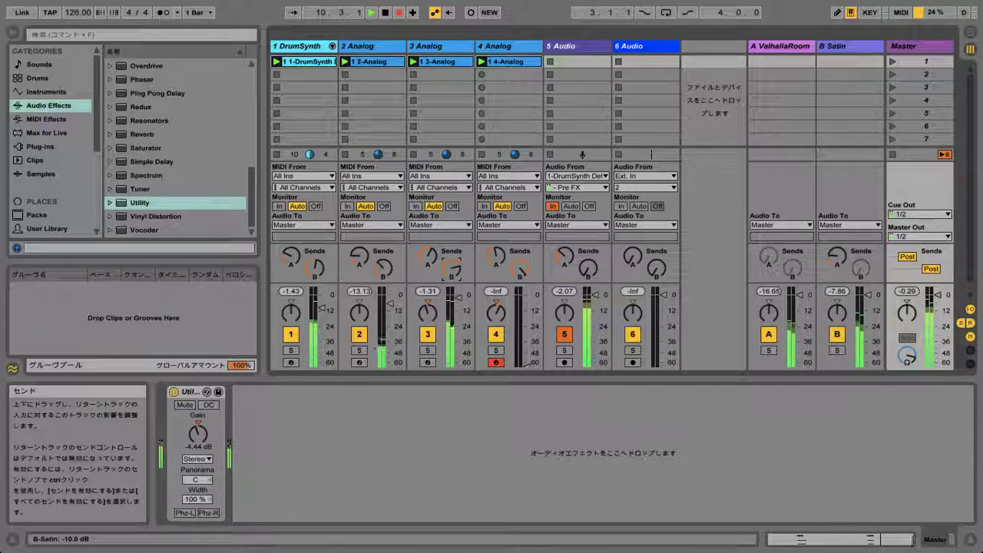
pyautogui.moveTo(291, 257); pyautogui.dragTo(290, 249)
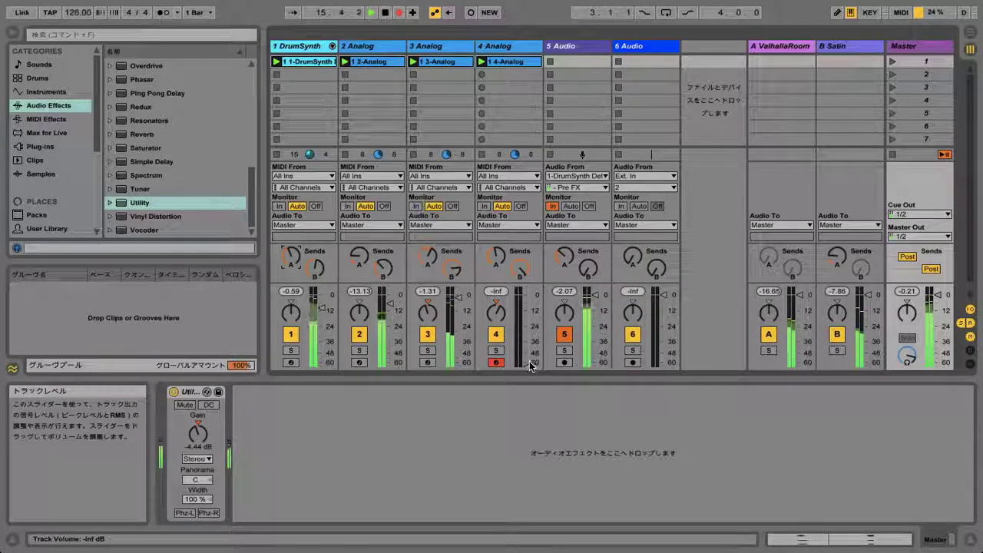
pyautogui.moveTo(528, 367); pyautogui.dragTo(529, 323)
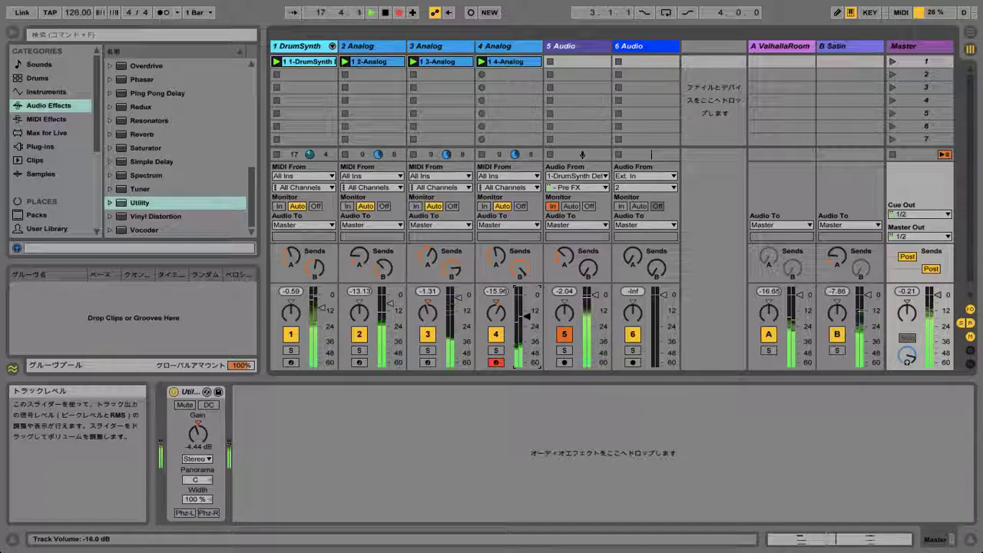
# Raise 4 Analog's volume and bring up the A ValhallaRoom sends of 4 Analog and 3 Analog
pyautogui.moveTo(528, 315); pyautogui.dragTo(529, 309)
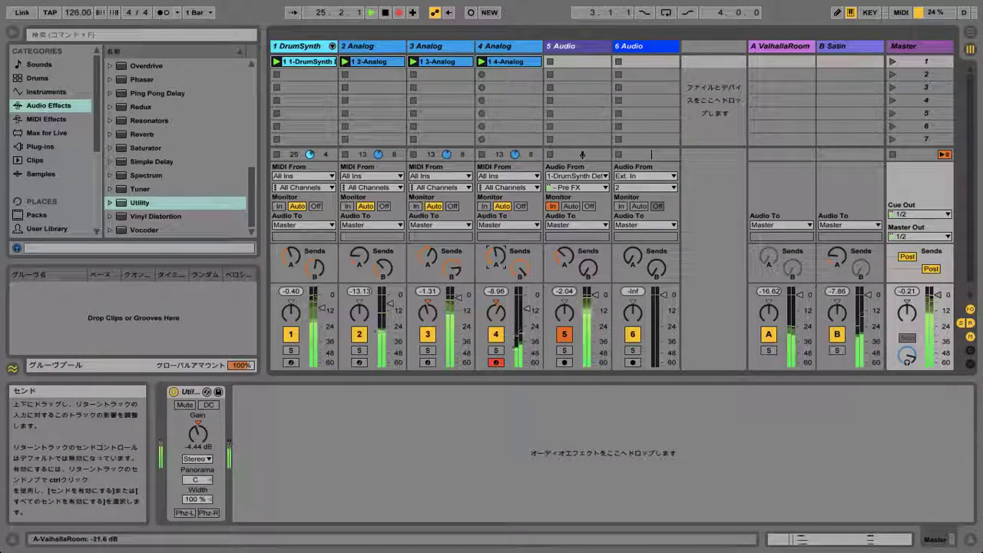
pyautogui.moveTo(495, 255)
pyautogui.mouseDown()
pyautogui.moveTo(495, 230)
pyautogui.moveTo(495, 247)
pyautogui.mouseUp()
pyautogui.moveTo(428, 257); pyautogui.dragTo(428, 233)
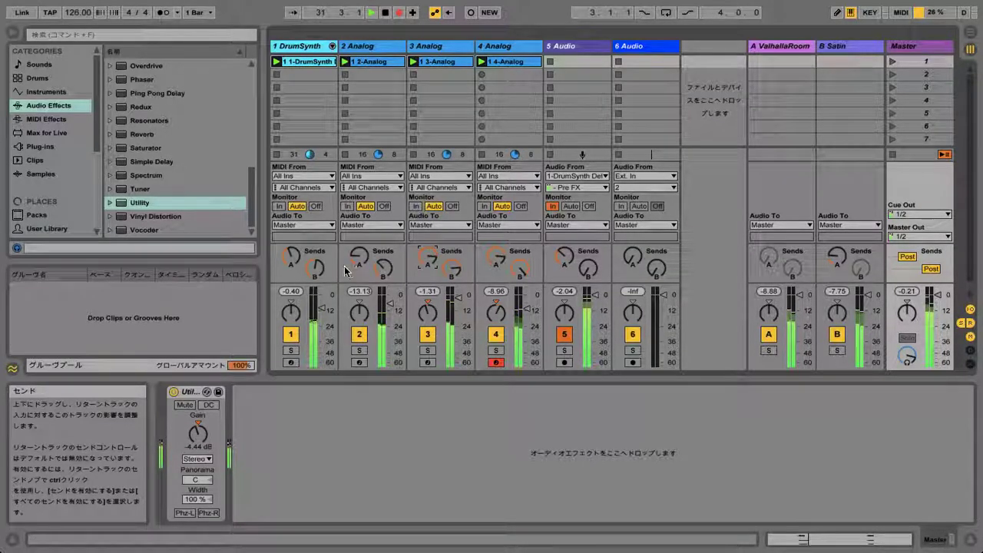
# Set DrumSynth's B Satin send to -15 dB and 3 Analog's A ValhallaRoom send to -5.7 dB, and raise the A sends of DrumSynth and the Satin return
pyautogui.moveTo(315, 268); pyautogui.dragTo(315, 263)
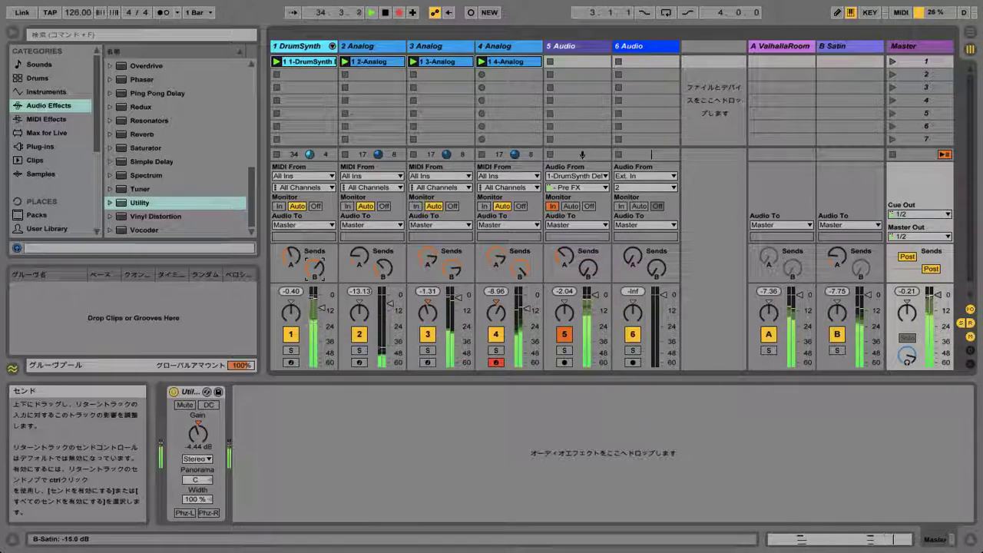
pyautogui.moveTo(428, 262); pyautogui.dragTo(428, 250)
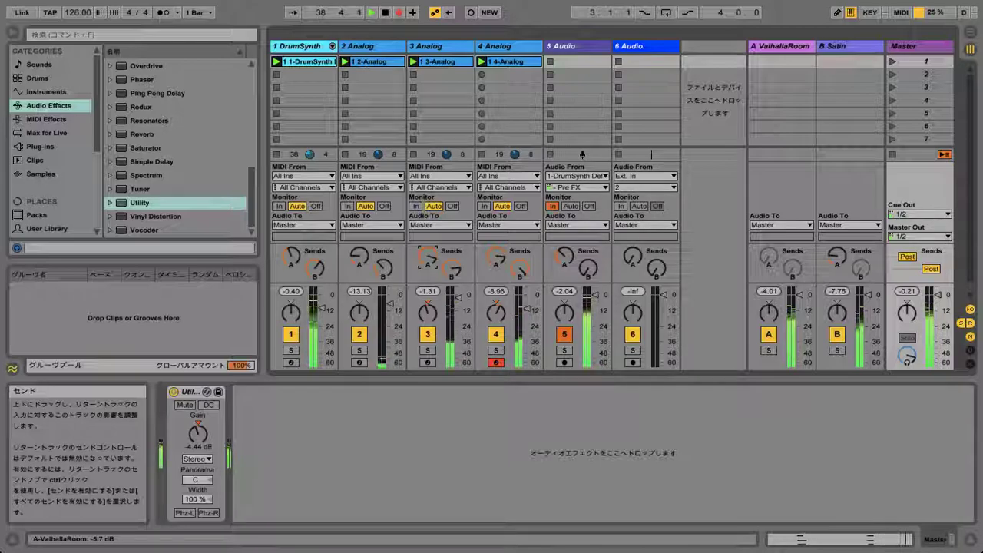
pyautogui.moveTo(292, 256); pyautogui.dragTo(317, 275)
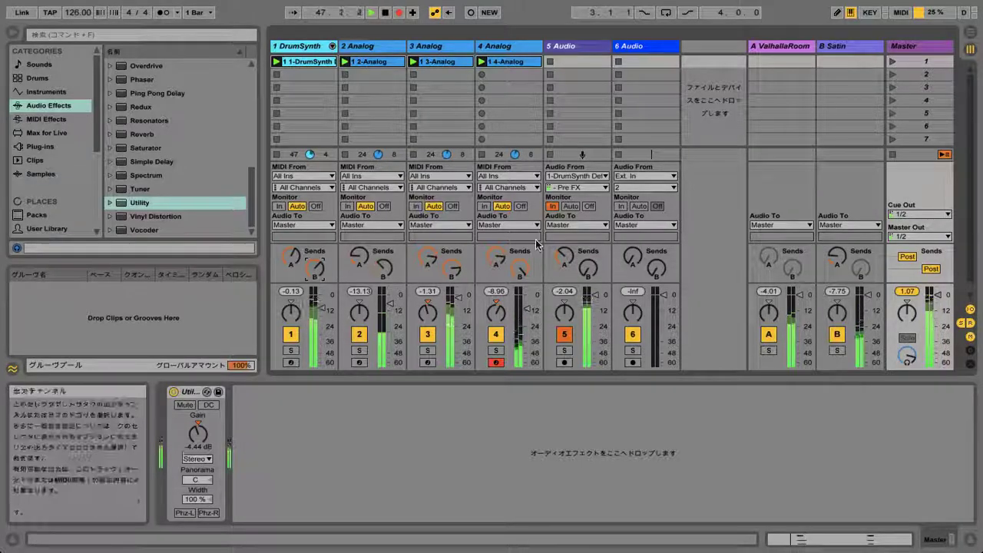
pyautogui.moveTo(836, 256)
pyautogui.mouseDown()
pyautogui.moveTo(836, 232)
pyautogui.moveTo(837, 250)
pyautogui.mouseUp()
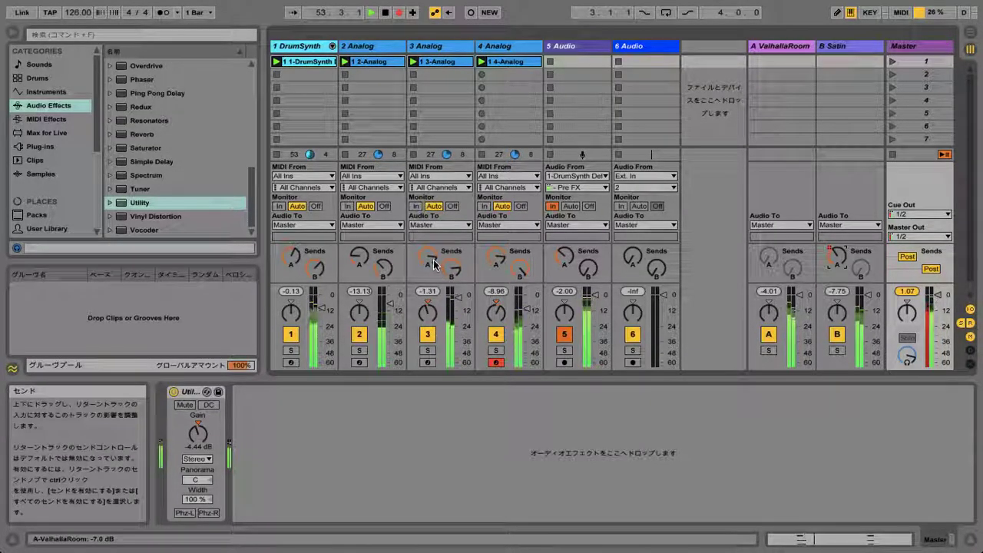
# Ride 3 Analog's A ValhallaRoom send, lower 4 Analog's B Satin send and its A send to -21.6 dB, and raise 4 Analog's volume
pyautogui.moveTo(428, 256); pyautogui.dragTo(428, 261)
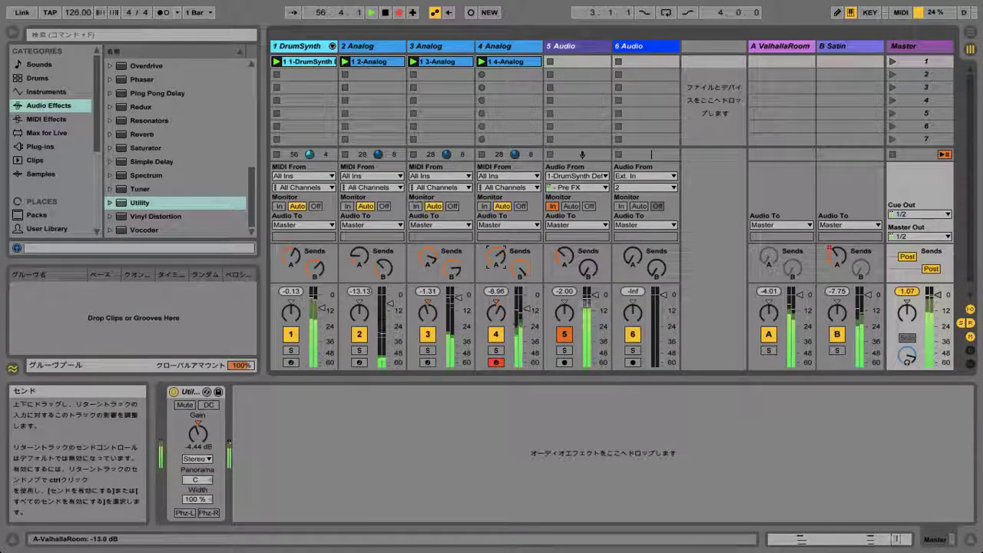
pyautogui.click(520, 269)
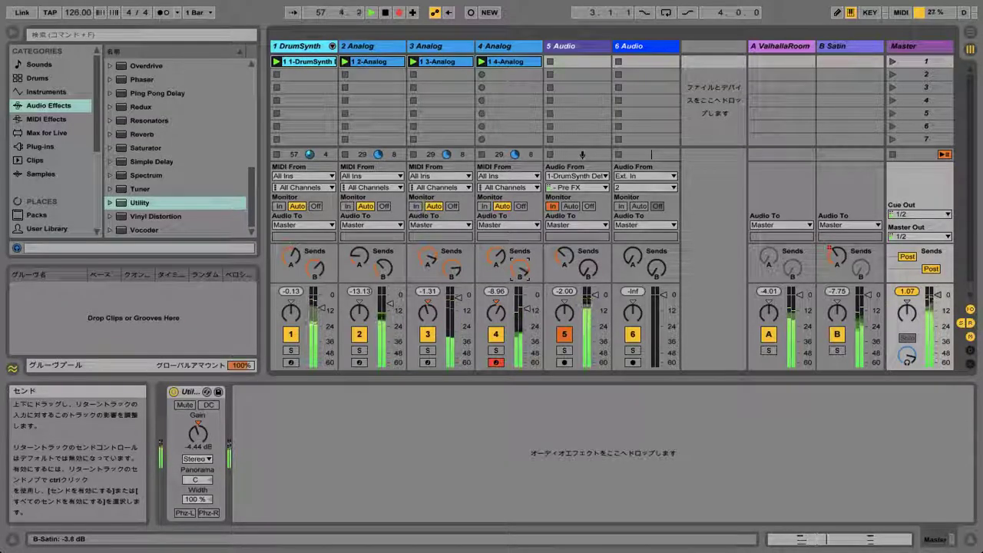
pyautogui.moveTo(523, 275); pyautogui.dragTo(496, 263)
pyautogui.click(495, 257)
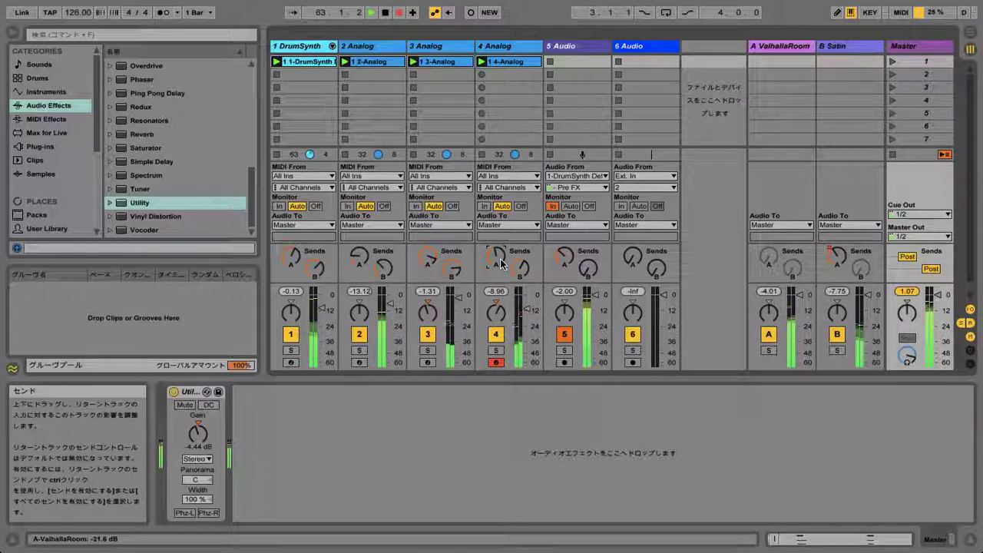
pyautogui.moveTo(527, 304); pyautogui.dragTo(527, 306)
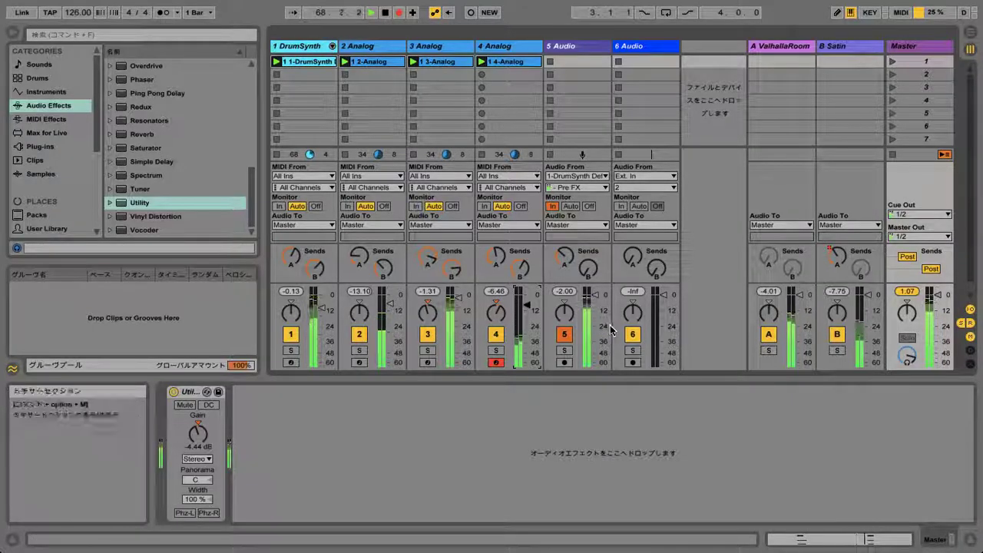
# Mute 5 Audio, turn up DrumSynth's A ValhallaRoom and B Satin sends, and mute DrumSynth for a breakdown
pyautogui.click(566, 334)
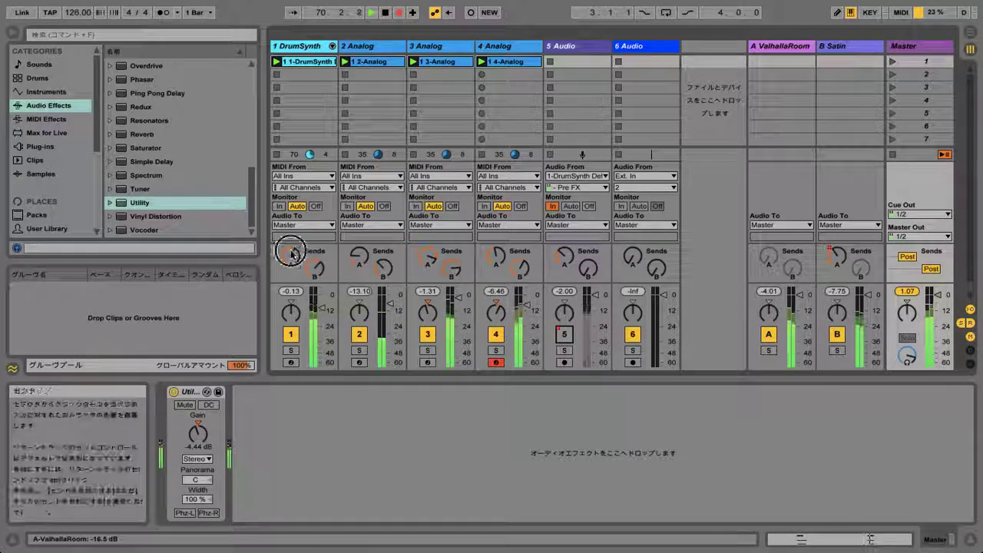
pyautogui.moveTo(291, 258)
pyautogui.mouseDown()
pyautogui.moveTo(315, 271)
pyautogui.moveTo(295, 261)
pyautogui.mouseUp()
pyautogui.click(290, 334)
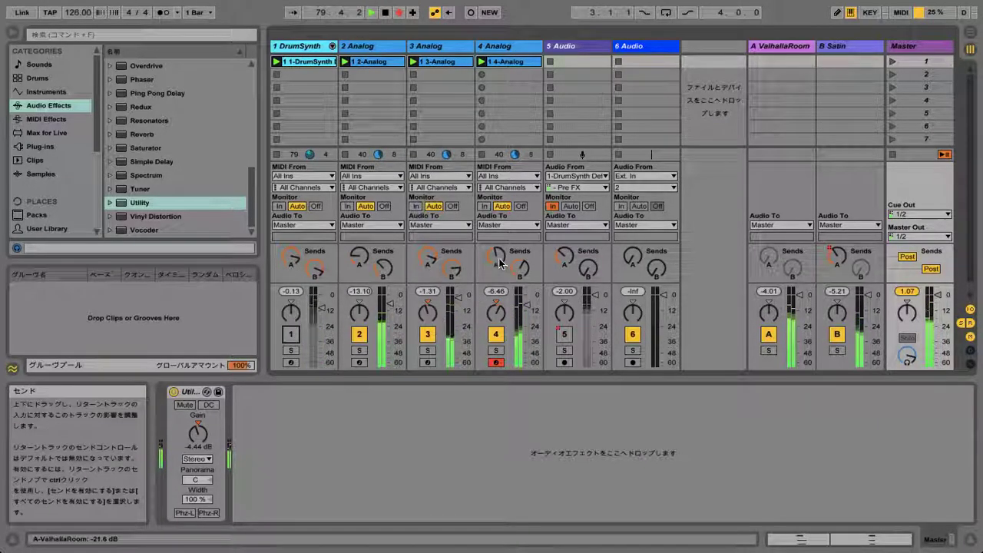
# Push up the A ValhallaRoom sends of 4 Analog and 3 Analog, trim 4 Analog's volume, and drop 3 Analog's A send to -16.5 dB
pyautogui.moveTo(496, 257); pyautogui.dragTo(495, 258)
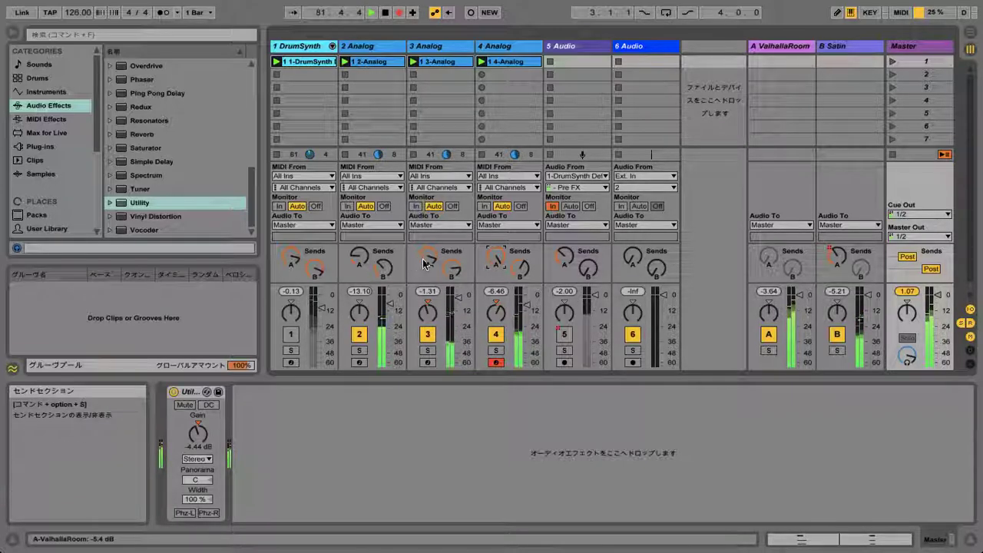
pyautogui.moveTo(428, 258); pyautogui.dragTo(428, 256)
pyautogui.moveTo(526, 306); pyautogui.dragTo(526, 304)
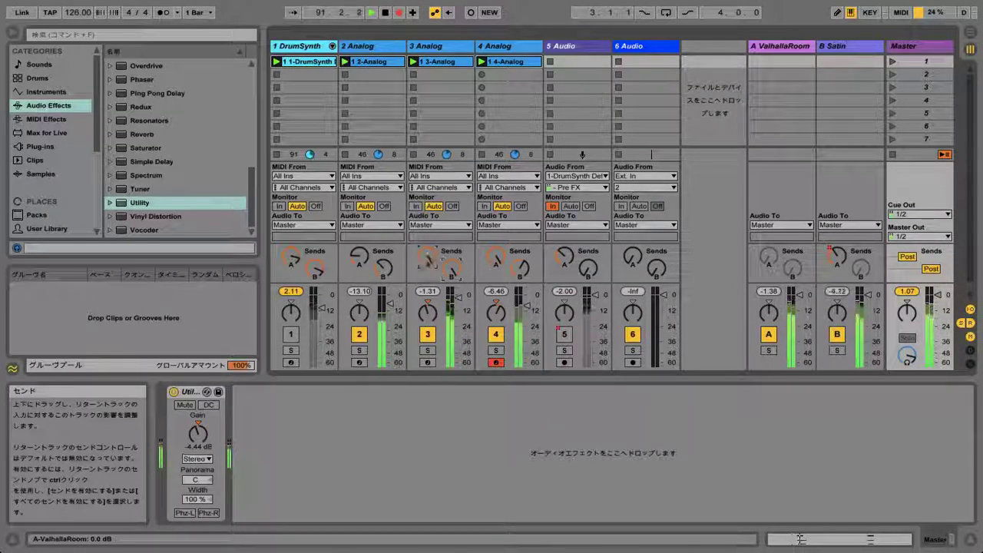
pyautogui.moveTo(429, 258); pyautogui.dragTo(428, 273)
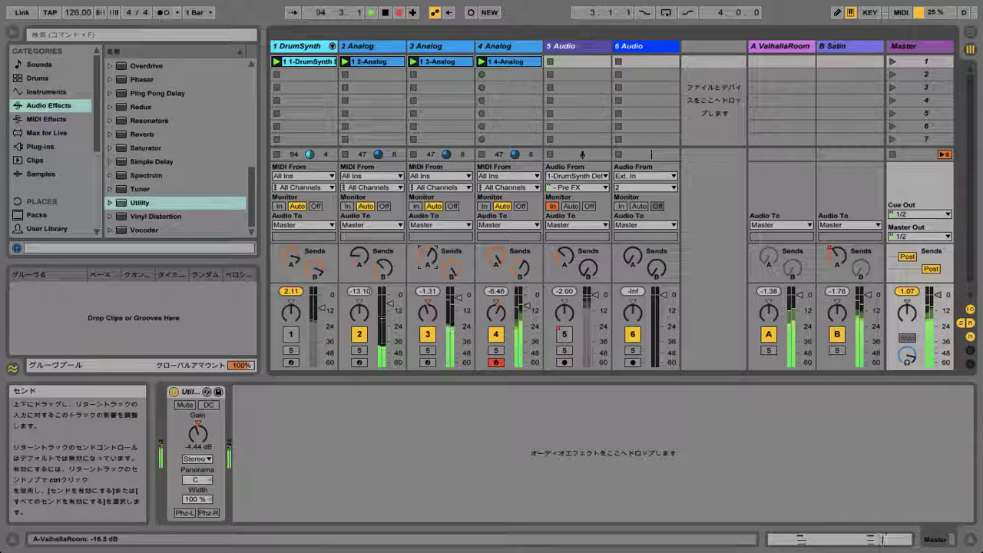
# Bring 5 Audio and DrumSynth back in by unmuting them, and lower DrumSynth's sends
pyautogui.click(567, 335)
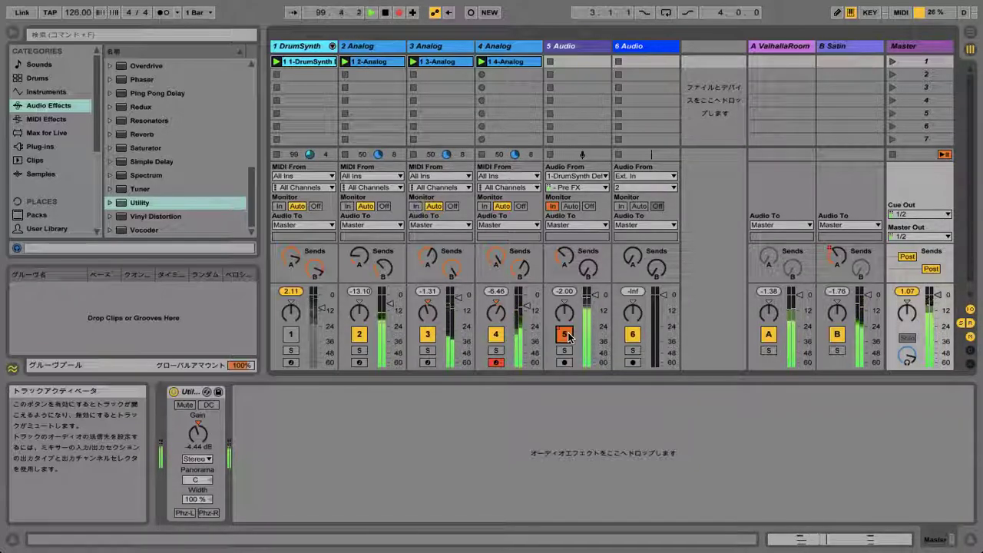
pyautogui.click(293, 337)
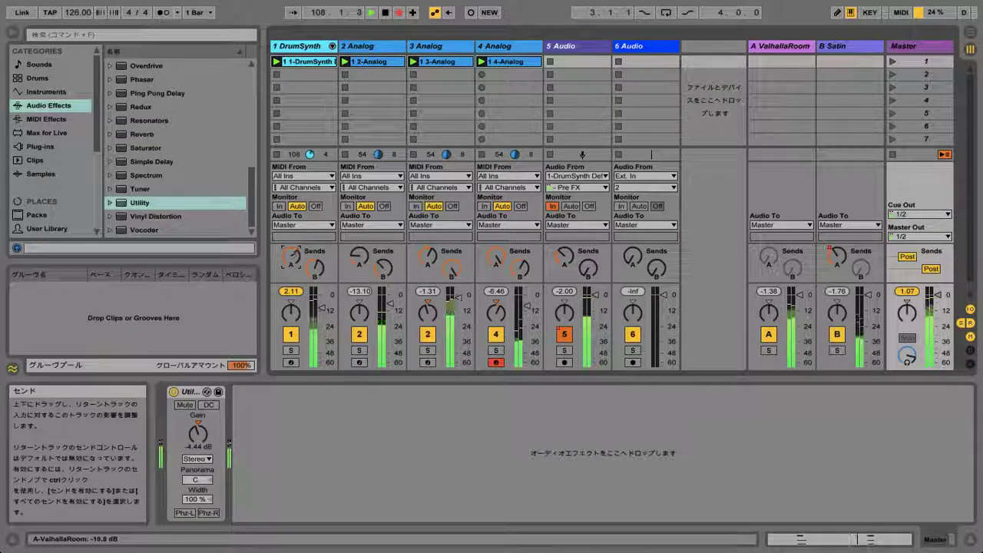
pyautogui.moveTo(291, 256); pyautogui.dragTo(291, 275)
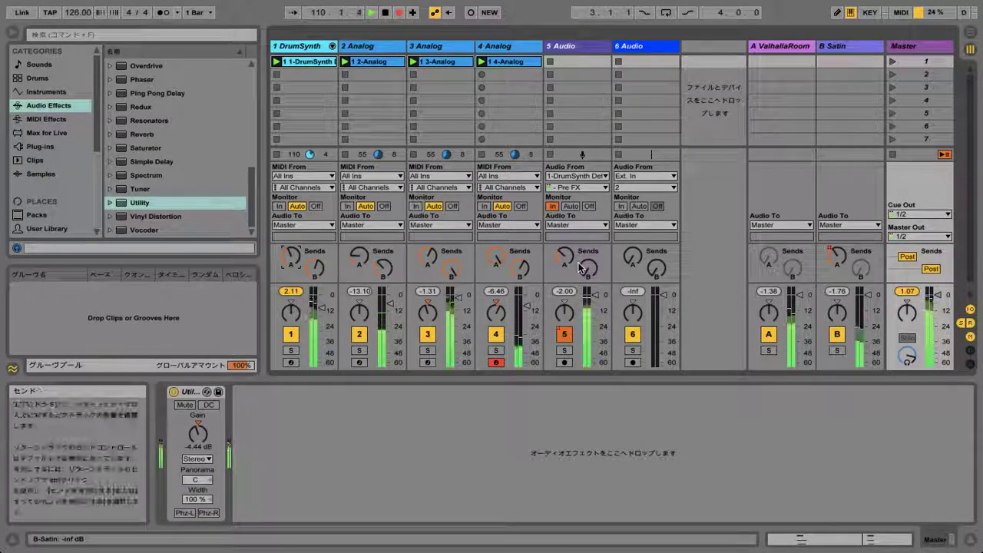
# Lower 4 Analog's A ValhallaRoom send and bring 3 Analog's A send down to -21 dB
pyautogui.moveTo(496, 258); pyautogui.dragTo(497, 292)
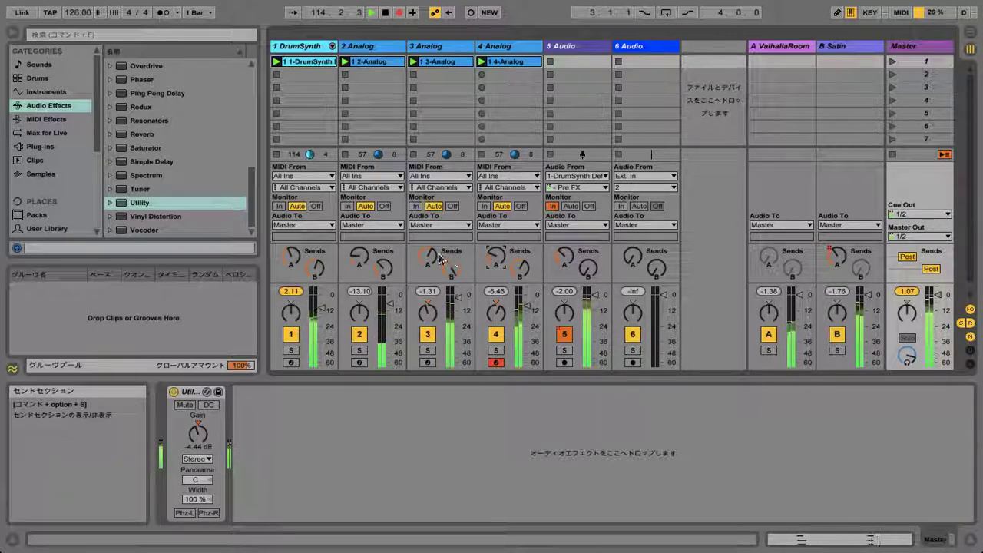
pyautogui.moveTo(428, 258); pyautogui.dragTo(427, 265)
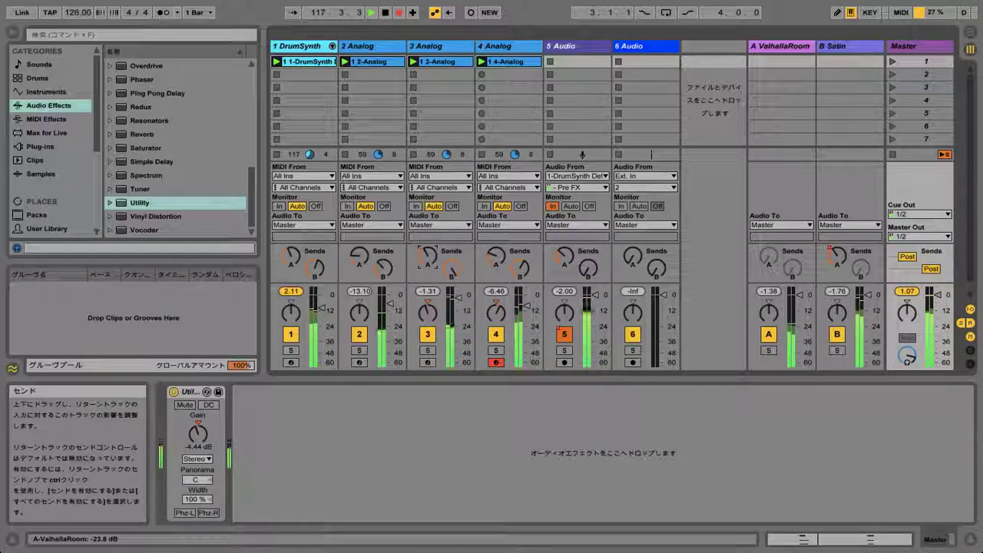
pyautogui.moveTo(428, 252); pyautogui.dragTo(428, 251)
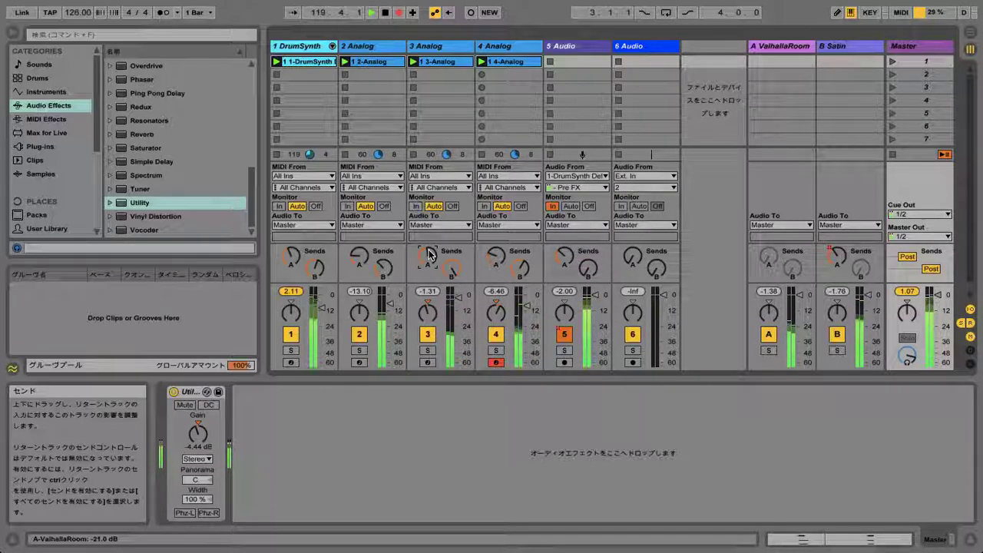
# Trim 4 Analog's volume, push 3 Analog's A ValhallaRoom send fully up, and set its B Satin send to -16.2 dB
pyautogui.moveTo(527, 306); pyautogui.dragTo(527, 308)
pyautogui.moveTo(430, 257)
pyautogui.mouseDown()
pyautogui.moveTo(429, 231)
pyautogui.moveTo(429, 243)
pyautogui.mouseUp()
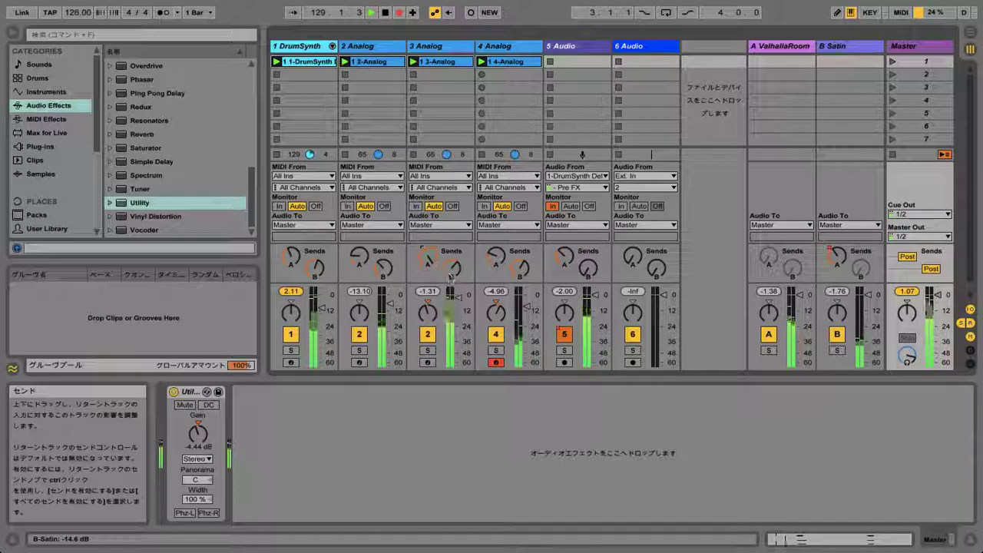
pyautogui.moveTo(448, 269); pyautogui.dragTo(448, 268)
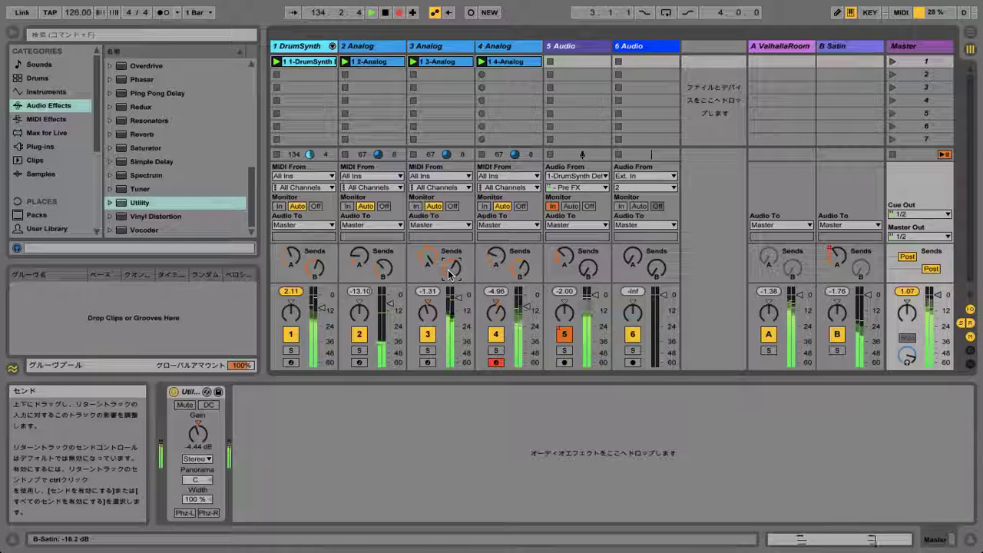
# Raise 4 Analog's A ValhallaRoom send with its volume at -7 dB, and ease back 3 Analog's A send
pyautogui.moveTo(494, 262)
pyautogui.mouseDown()
pyautogui.moveTo(494, 232)
pyautogui.moveTo(496, 258)
pyautogui.mouseUp()
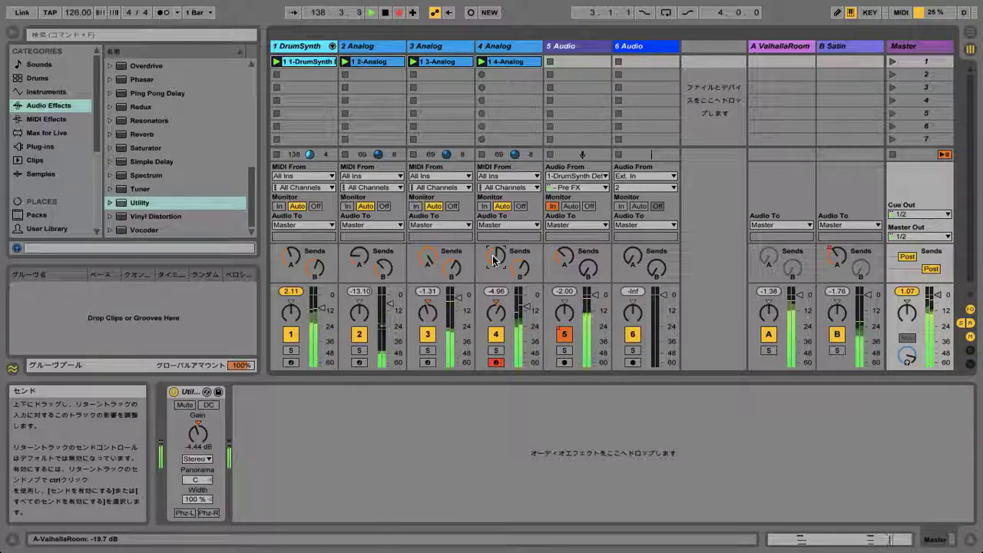
pyautogui.moveTo(496, 258); pyautogui.dragTo(495, 253)
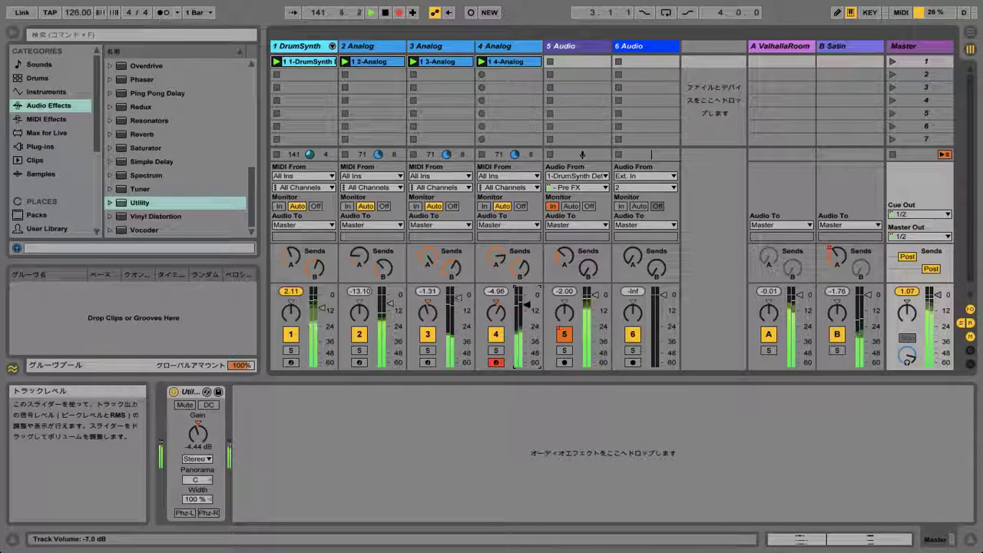
pyautogui.moveTo(428, 258); pyautogui.dragTo(428, 265)
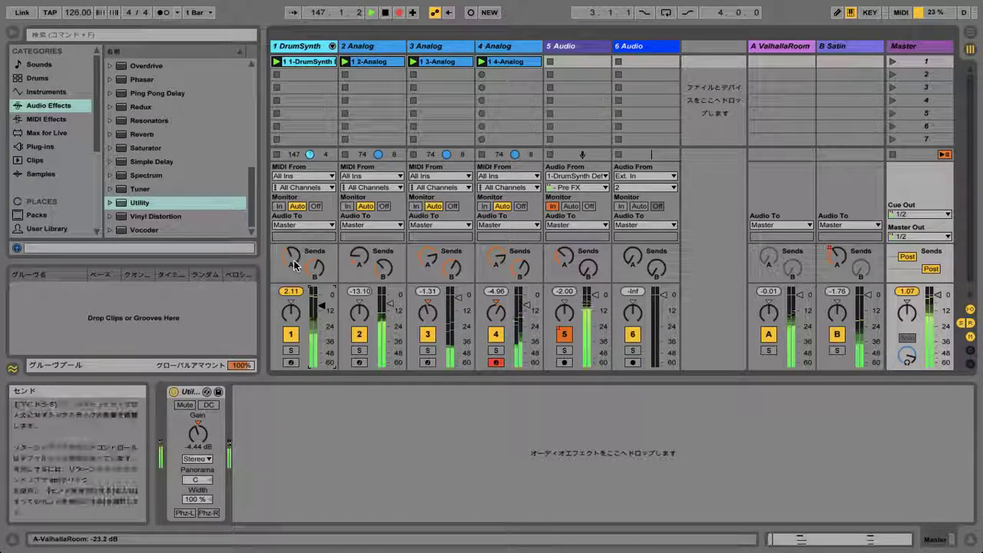
# Raise DrumSynth's A ValhallaRoom send, adjust 4 Analog's volume, and bring 3 Analog's A send up to -3.4 dB
pyautogui.moveTo(291, 258); pyautogui.dragTo(291, 260)
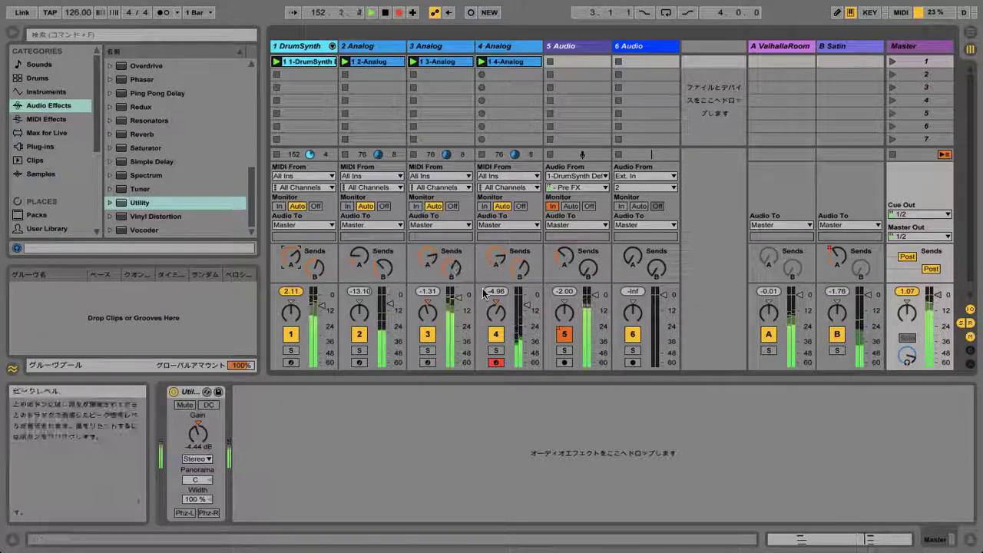
pyautogui.moveTo(536, 306); pyautogui.dragTo(536, 300)
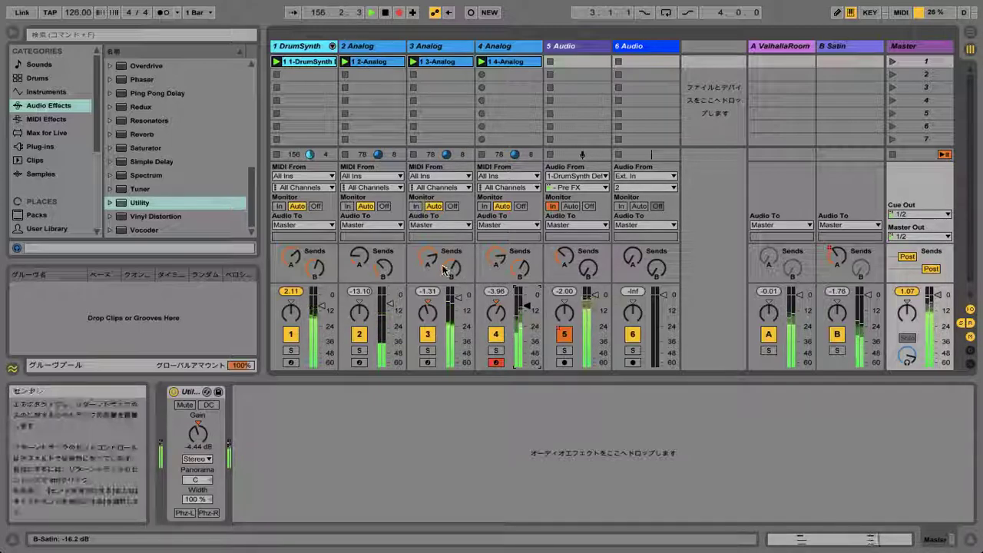
pyautogui.moveTo(432, 265); pyautogui.dragTo(431, 259)
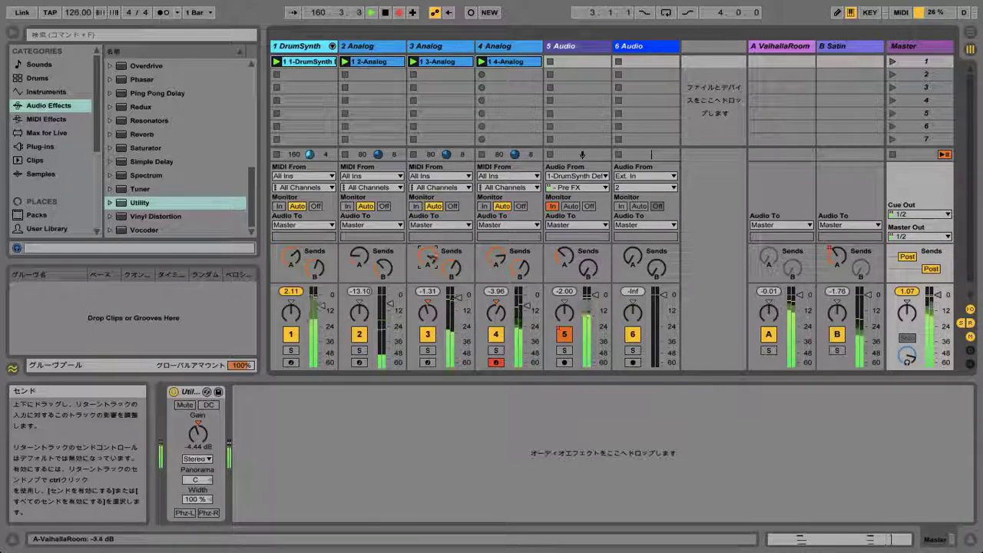
# Ride 4 Analog's A ValhallaRoom send up to 0 dB and back down to -16.2 dB
pyautogui.click(496, 259)
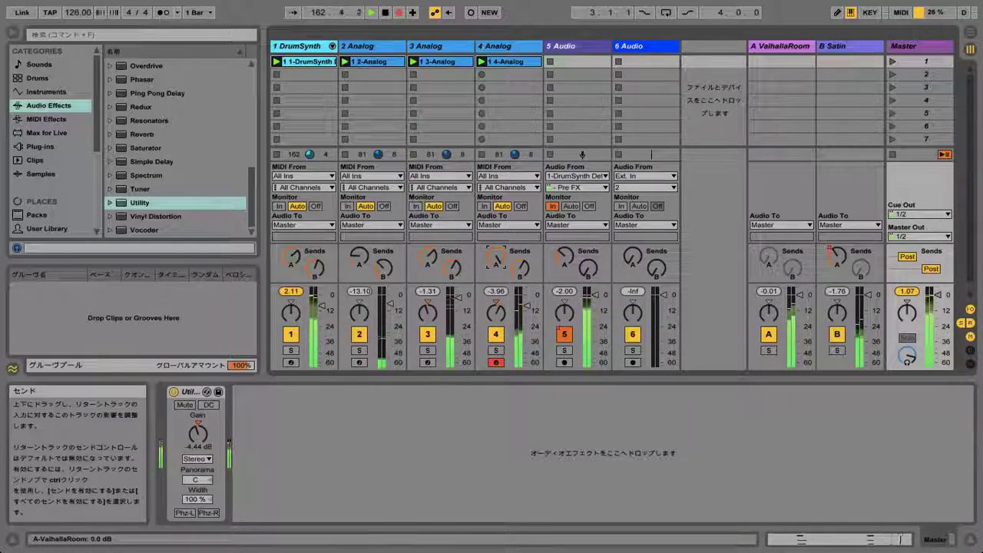
pyautogui.moveTo(497, 259)
pyautogui.mouseDown()
pyautogui.moveTo(496, 248)
pyautogui.moveTo(496, 257)
pyautogui.mouseUp()
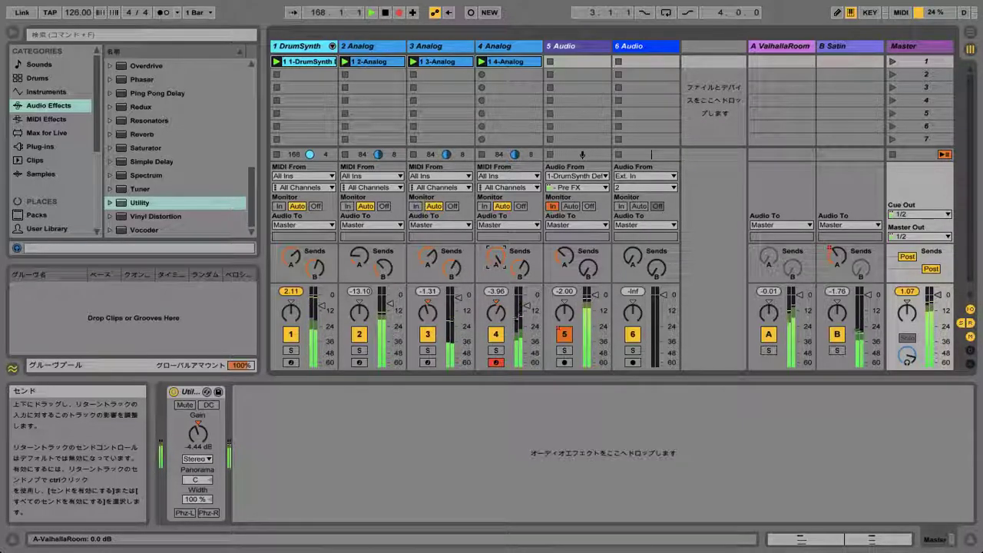
pyautogui.moveTo(496, 259); pyautogui.dragTo(496, 261)
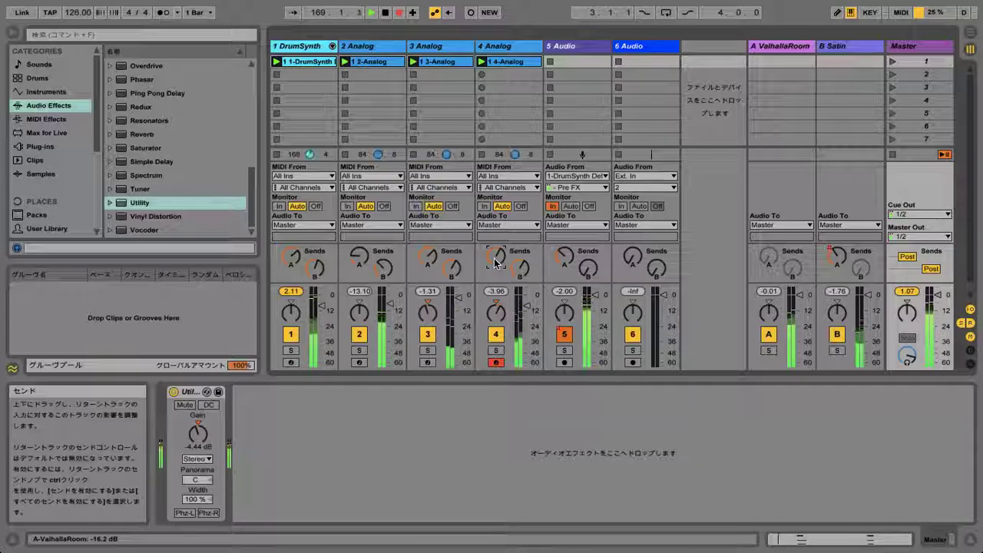
# Lower the A ValhallaRoom sends of 4 Analog to -29 dB and 3 Analog to -38 dB, and set 3 Analog's volume to -2 dB
pyautogui.moveTo(496, 261); pyautogui.dragTo(497, 267)
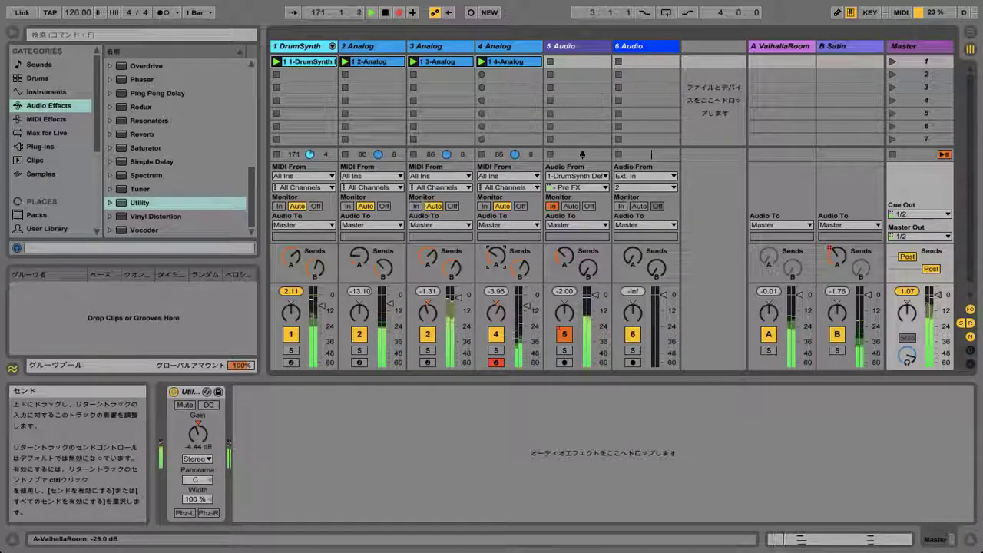
pyautogui.click(427, 257)
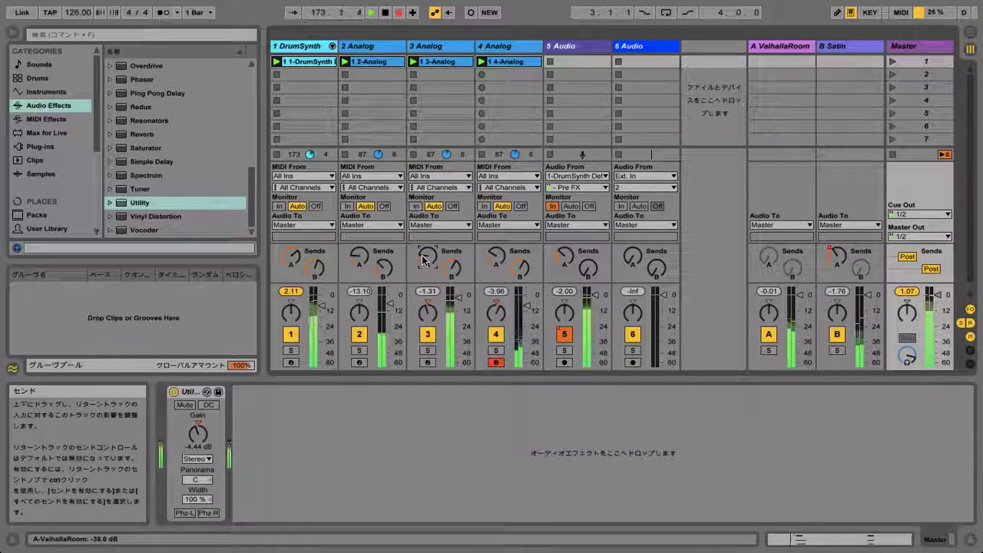
pyautogui.click(456, 298)
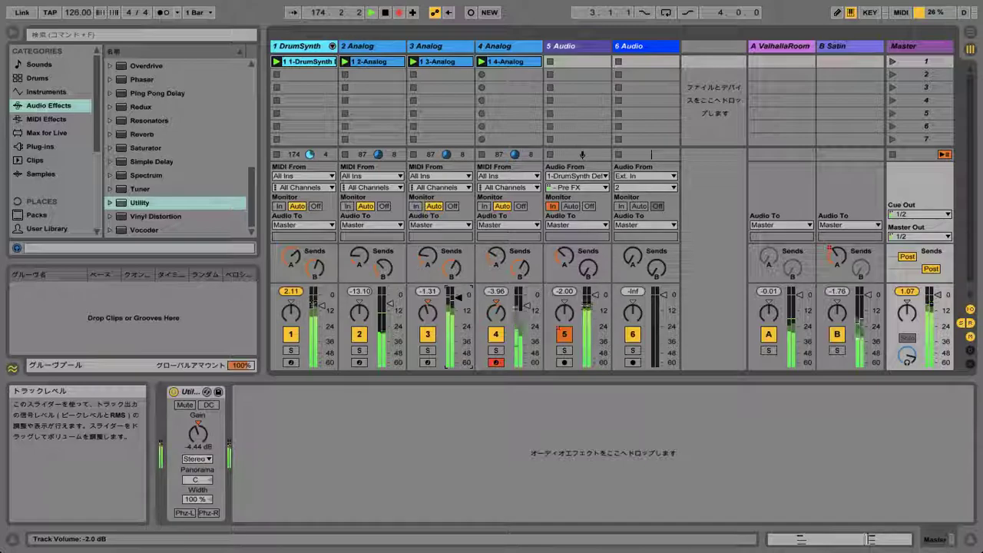
# Nudge 3 Analog's volume up, mute DrumSynth, and raise the A ValhallaRoom sends of 3 Analog and 4 Analog
pyautogui.moveTo(459, 295); pyautogui.dragTo(458, 294)
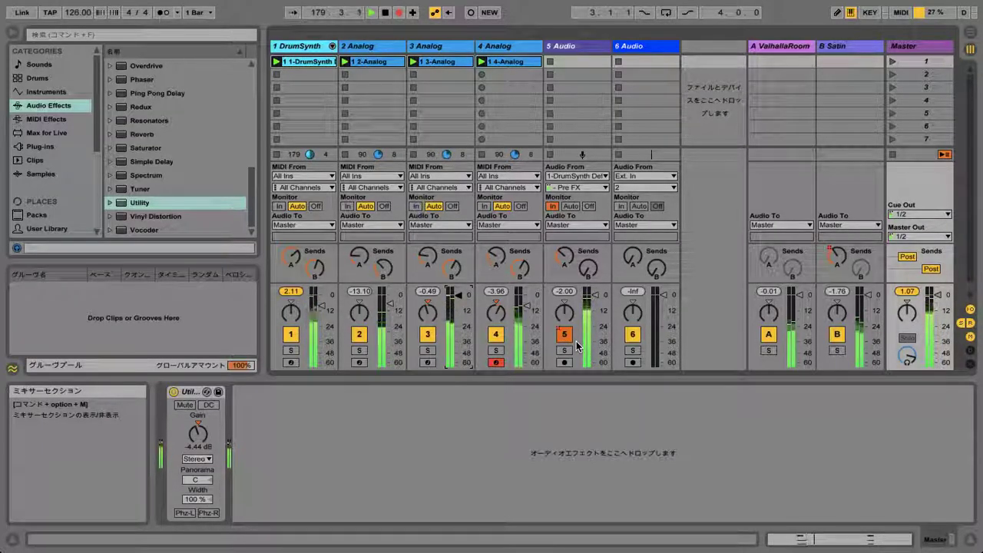
pyautogui.click(290, 335)
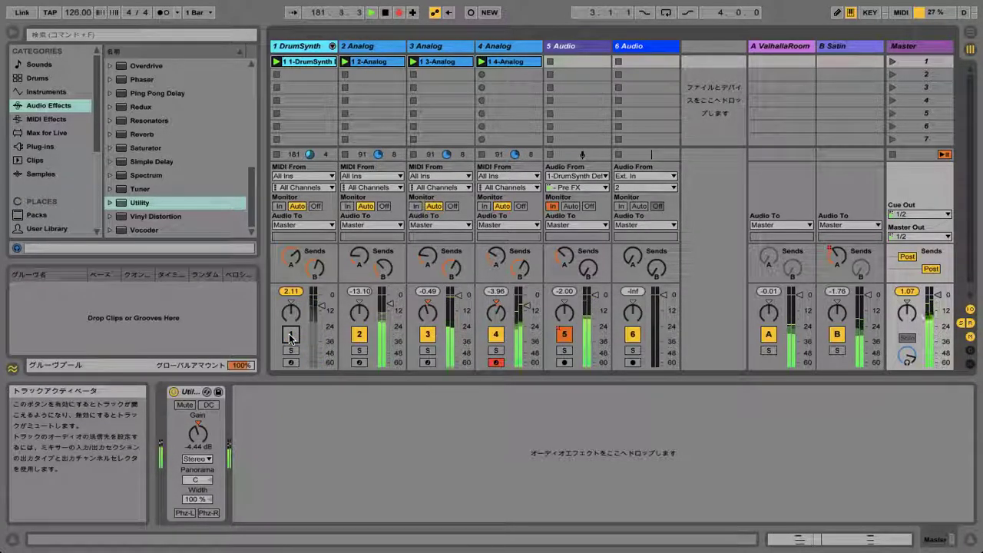
pyautogui.moveTo(429, 266)
pyautogui.mouseDown()
pyautogui.moveTo(429, 246)
pyautogui.moveTo(428, 260)
pyautogui.mouseUp()
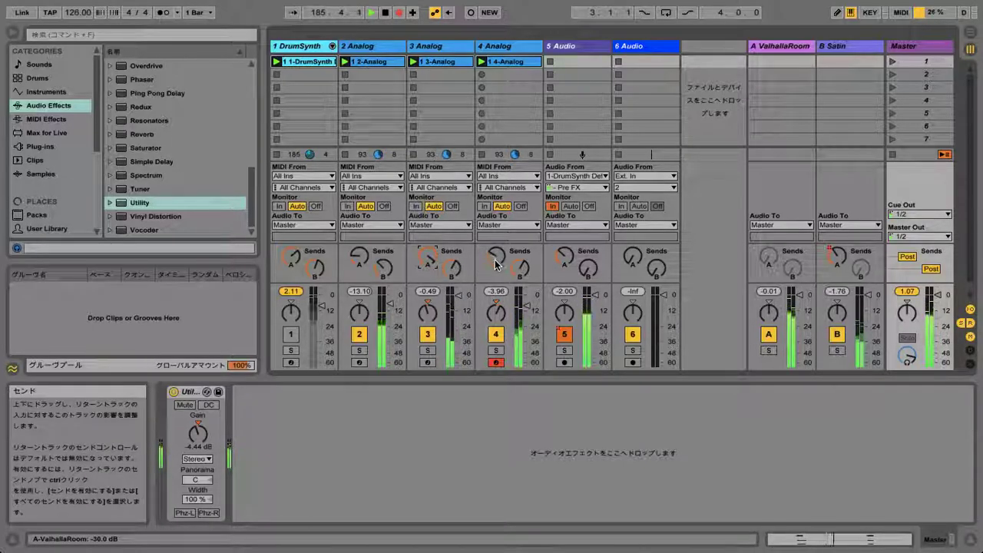
pyautogui.moveTo(496, 259); pyautogui.dragTo(496, 247)
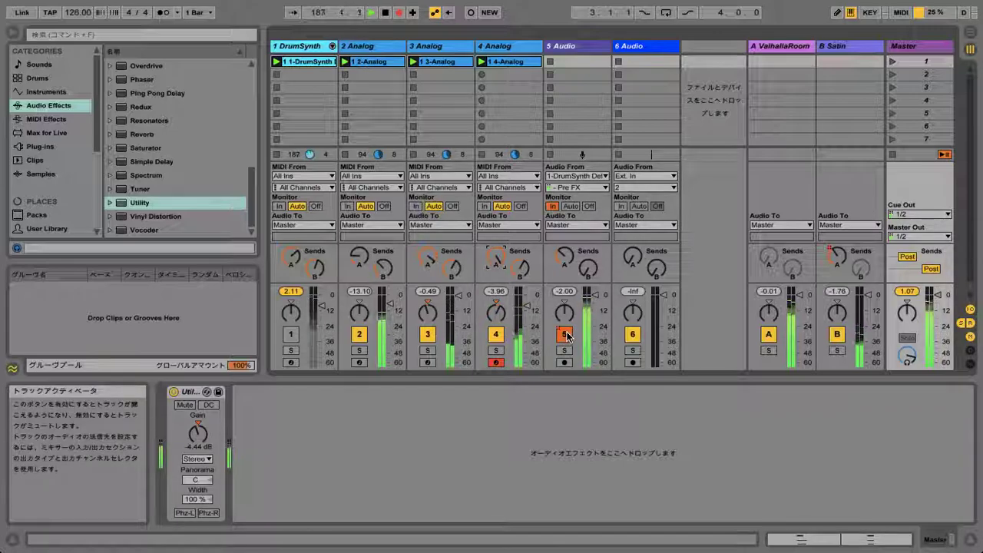
# Mute 5 Audio and fade the volumes of 2 Analog, 4 Analog and 3 Analog down to silence, ending the recorded mix
pyautogui.click(566, 334)
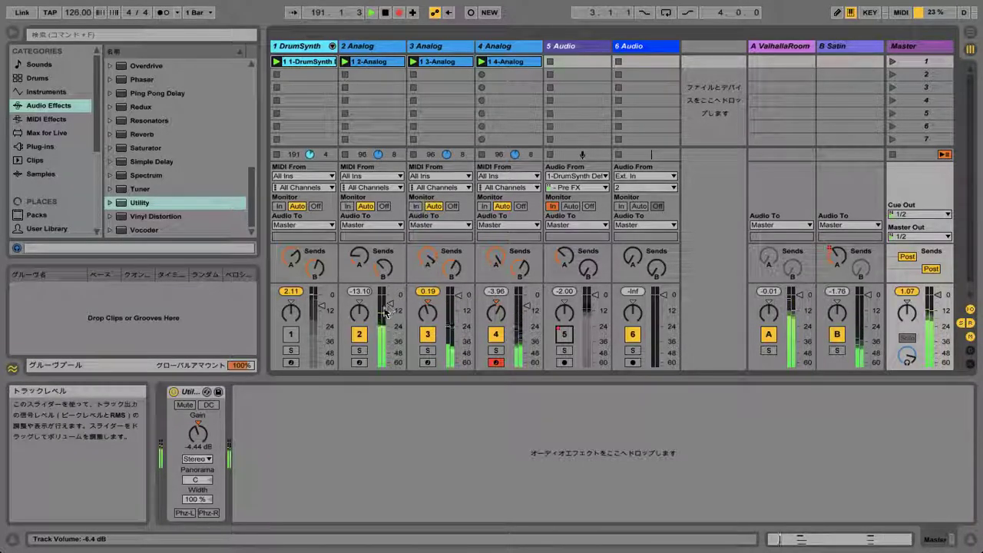
pyautogui.moveTo(392, 308); pyautogui.dragTo(390, 367)
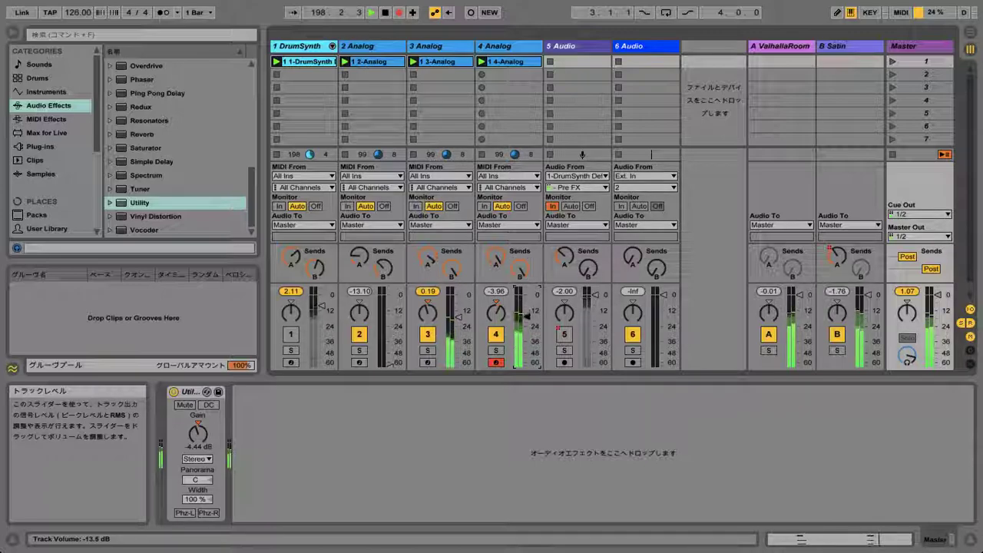
pyautogui.moveTo(527, 323); pyautogui.dragTo(527, 328)
pyautogui.moveTo(458, 316); pyautogui.dragTo(459, 345)
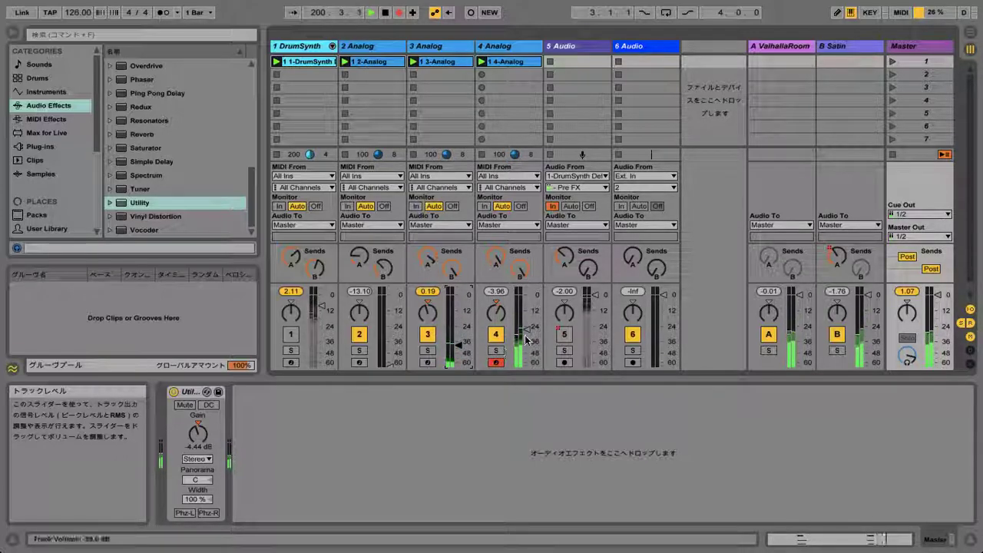
pyautogui.moveTo(527, 339); pyautogui.dragTo(526, 354)
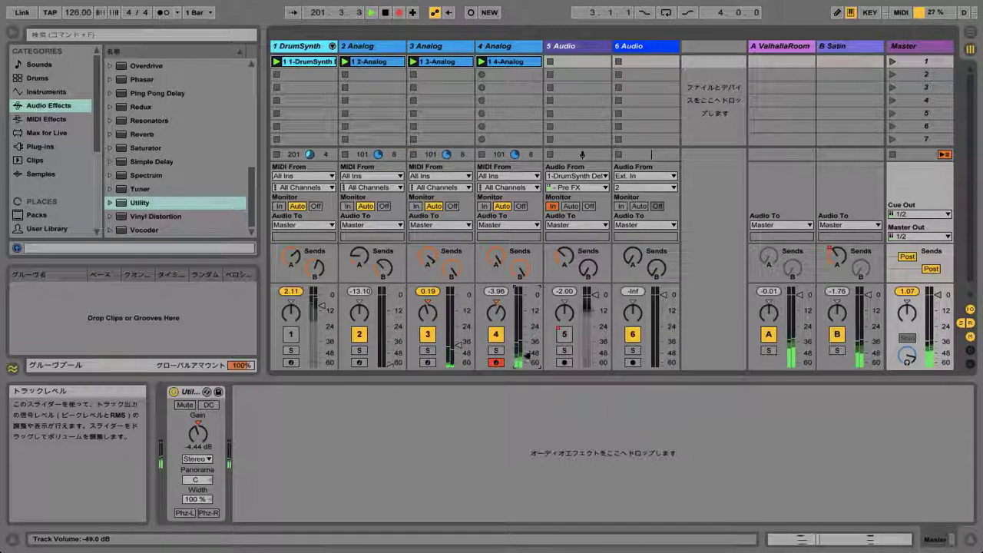
pyautogui.moveTo(454, 347); pyautogui.dragTo(458, 350)
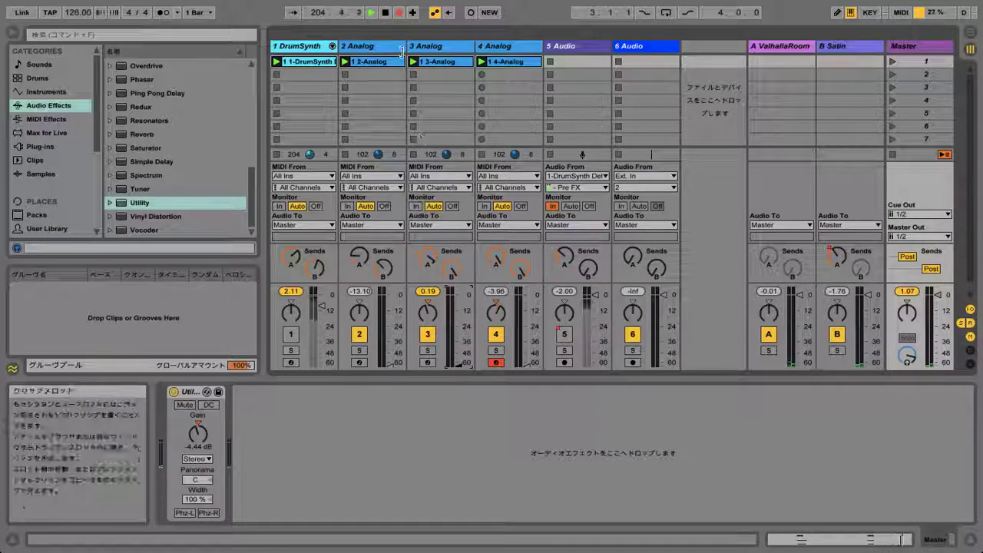
pyautogui.click(384, 17)
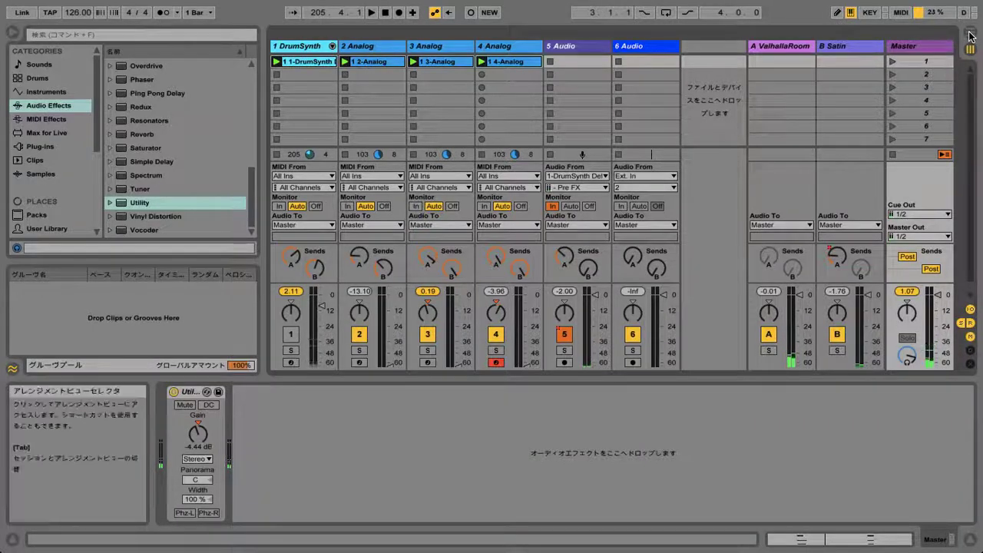
# In Arrangement View, delete the automation breakpoints that jump back up at bar 205 on 3 Analog, 5 Audio, 2 Analog and DrumSynth
pyautogui.click(968, 33)
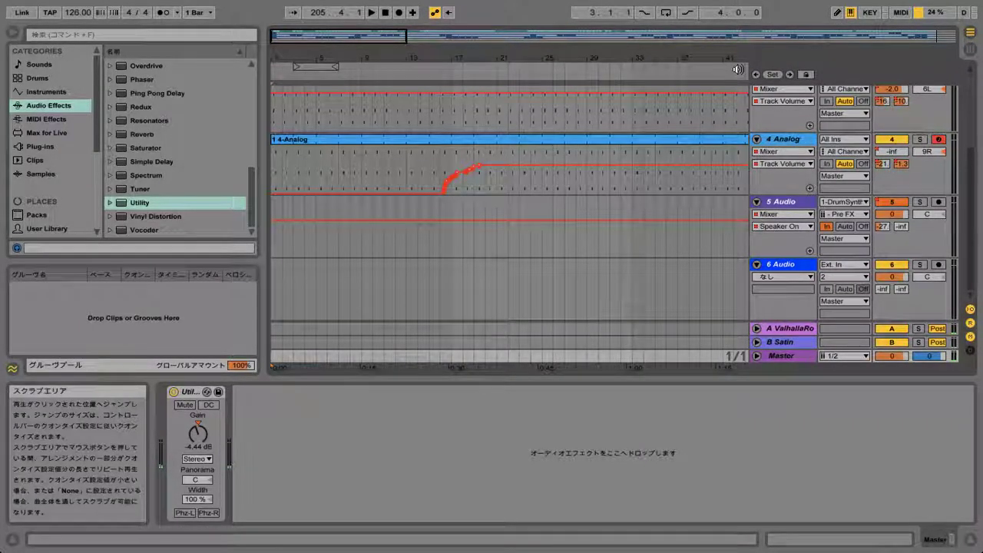
pyautogui.click(372, 17)
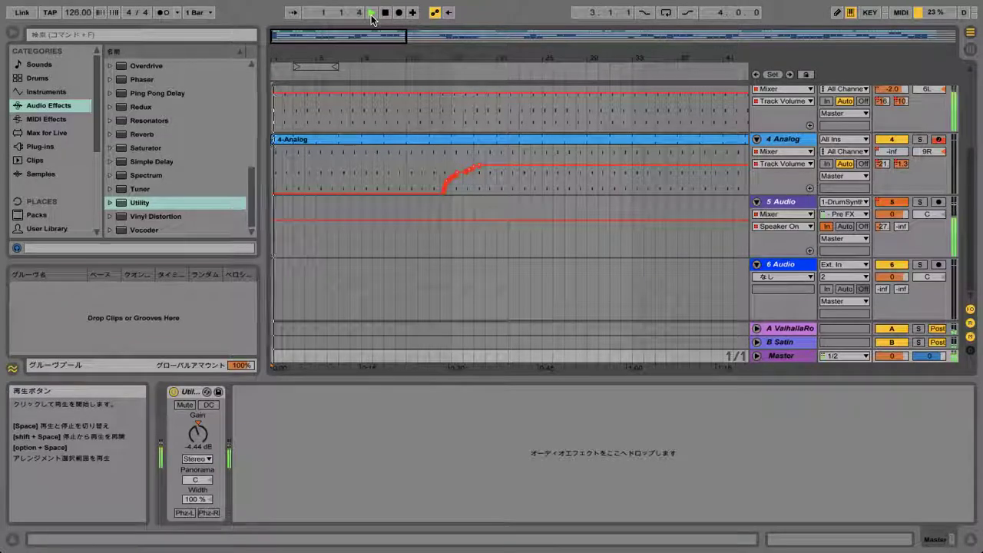
pyautogui.click(927, 43)
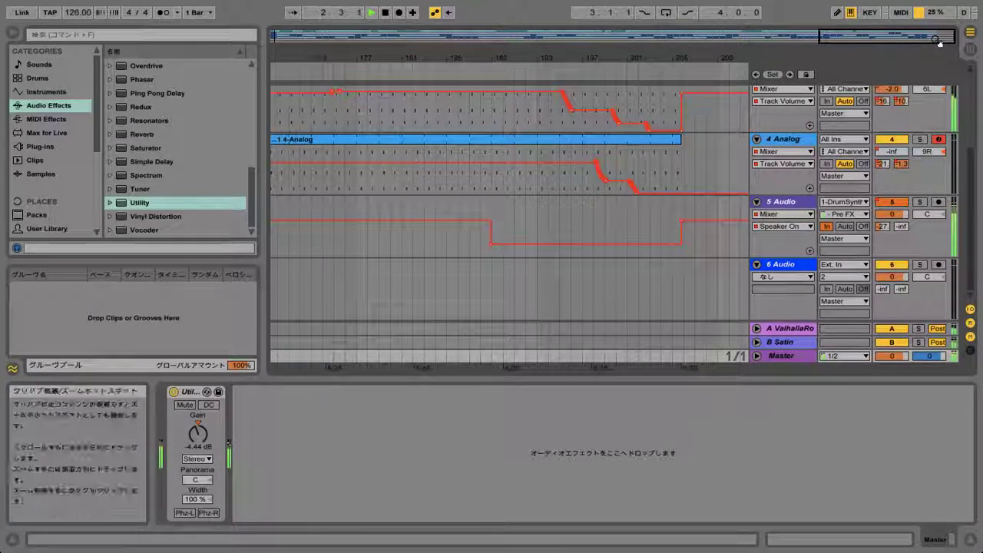
pyautogui.click(681, 95)
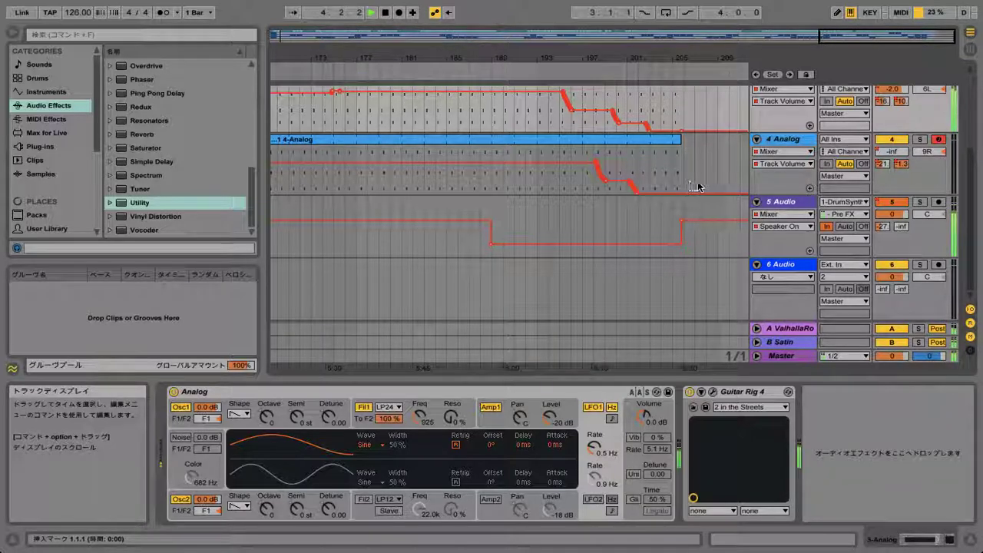
pyautogui.click(682, 222)
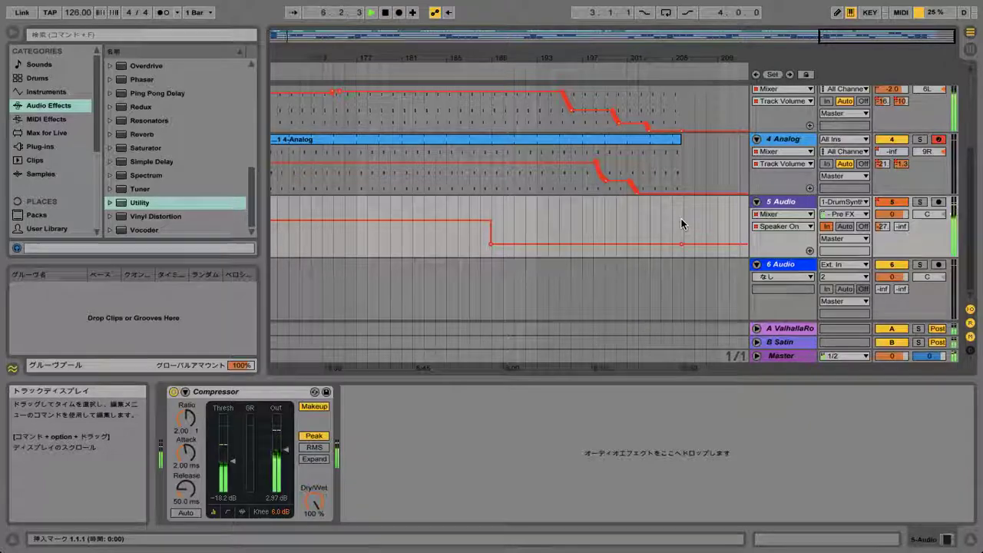
pyautogui.scroll(5, 684, 211)
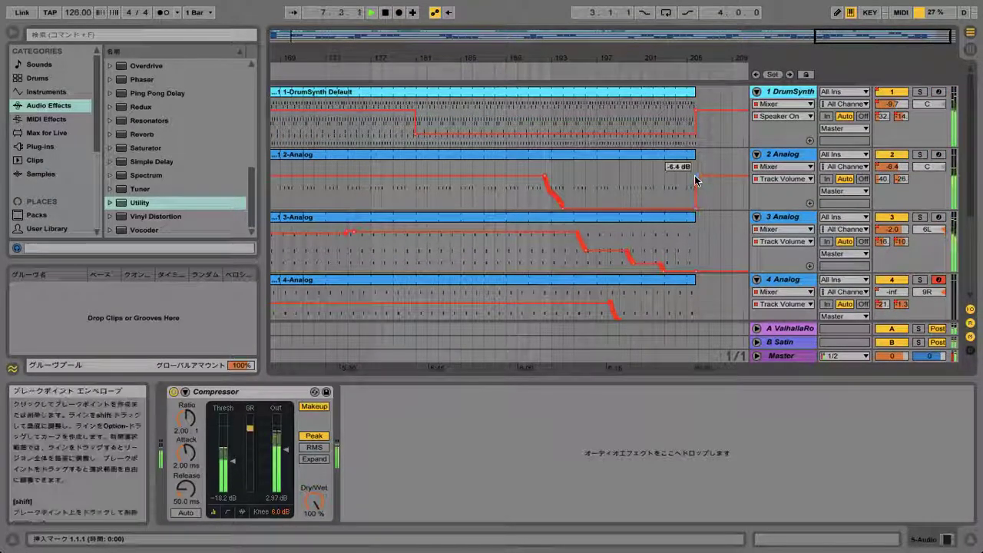
pyautogui.click(680, 178)
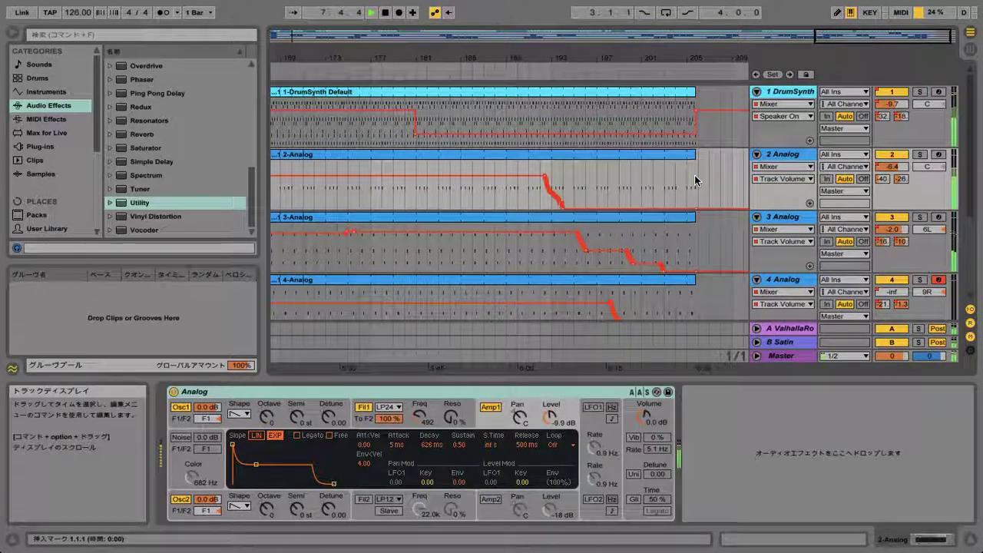
pyautogui.click(696, 113)
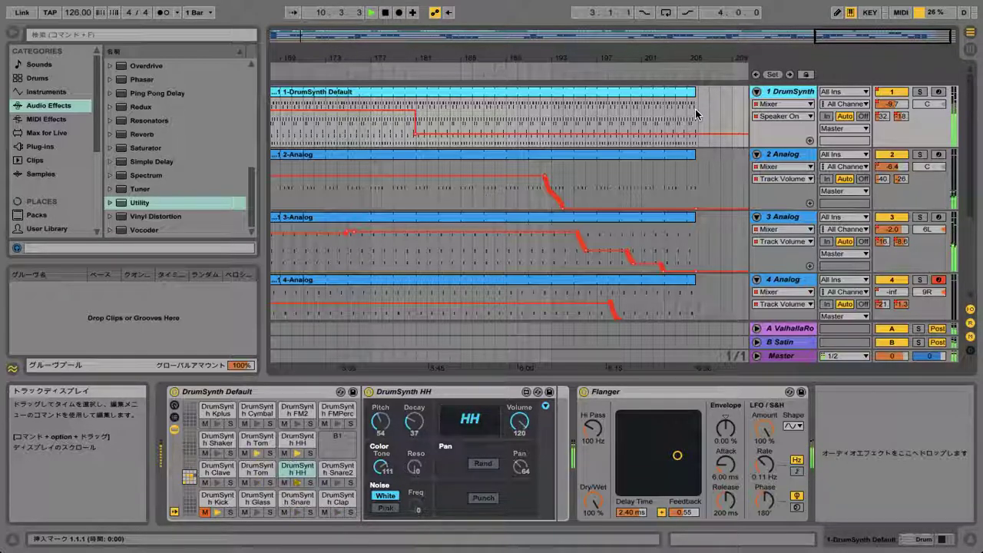
# Move 5 Audio's Speaker On switch-on breakpoint earlier to the start of bar 97
pyautogui.hscroll(-20, 697, 115)
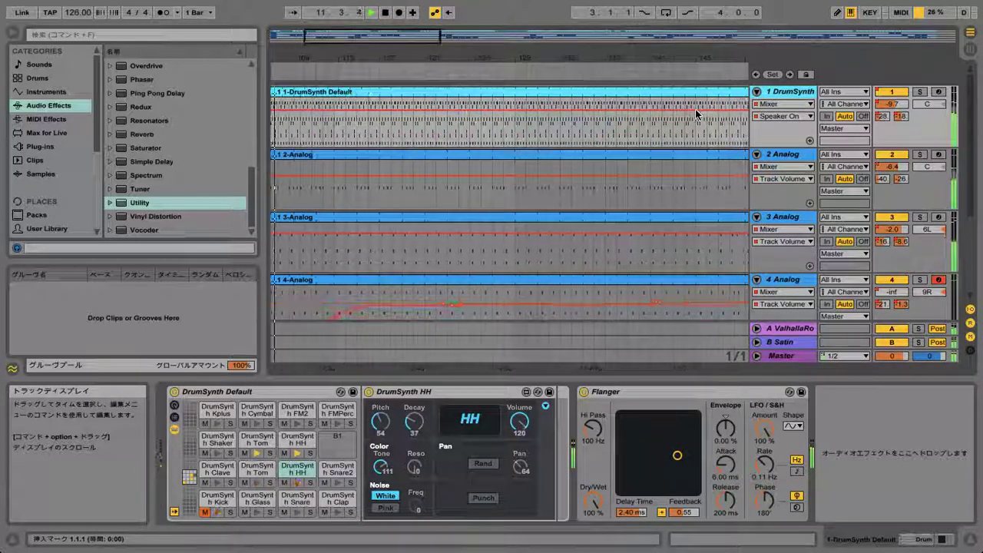
pyautogui.moveTo(680, 74); pyautogui.dragTo(679, 39)
pyautogui.moveTo(357, 46); pyautogui.dragTo(382, 62)
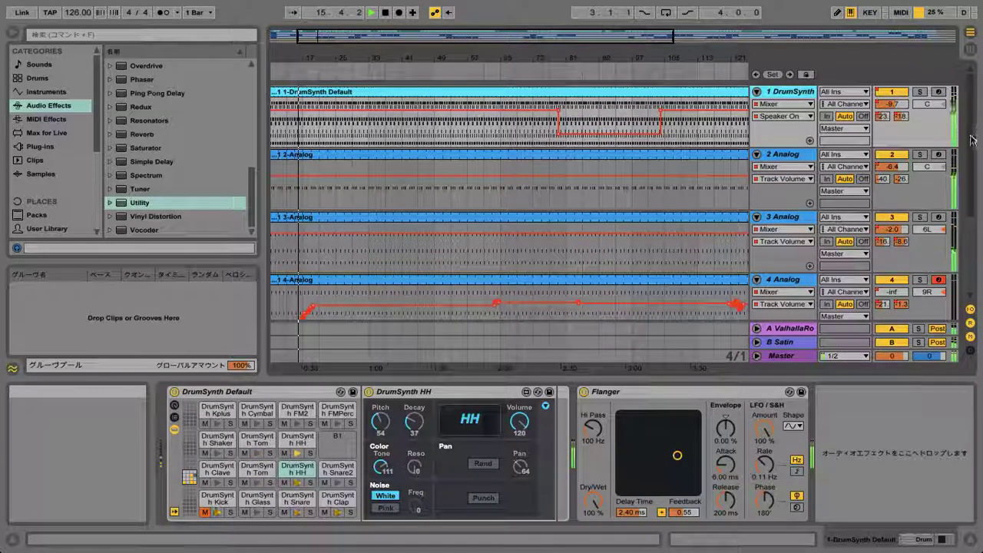
pyautogui.scroll(-5, 973, 208)
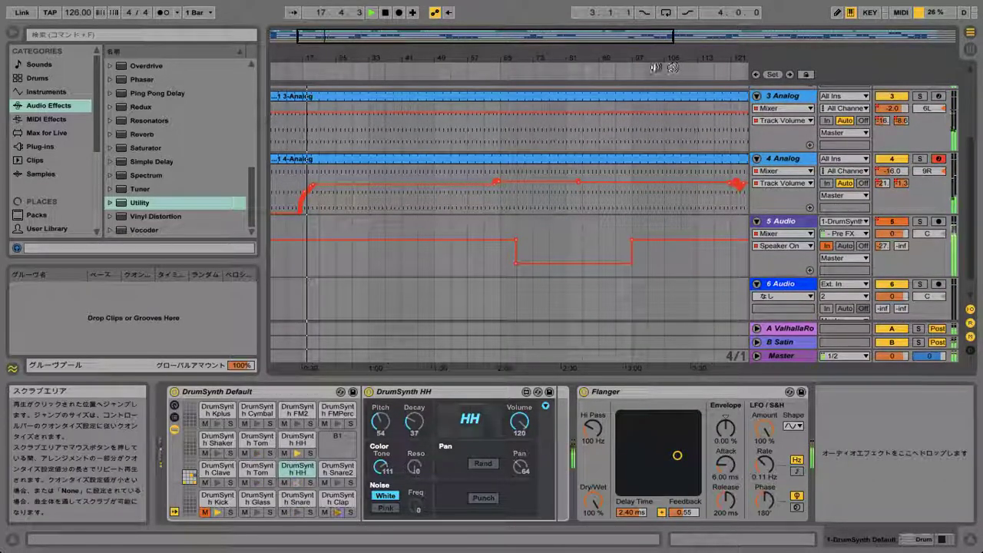
pyautogui.moveTo(636, 63); pyautogui.dragTo(637, 169)
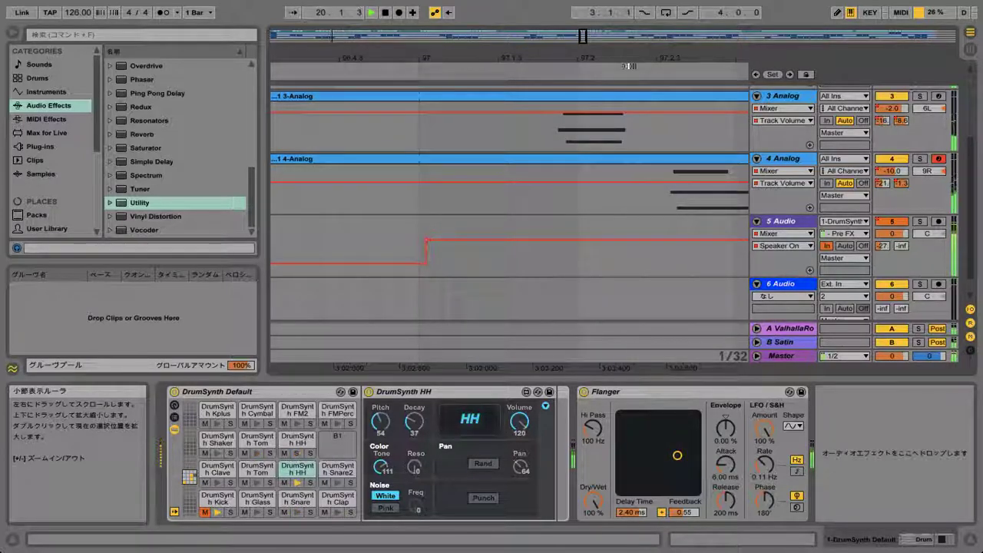
pyautogui.moveTo(427, 242); pyautogui.dragTo(419, 240)
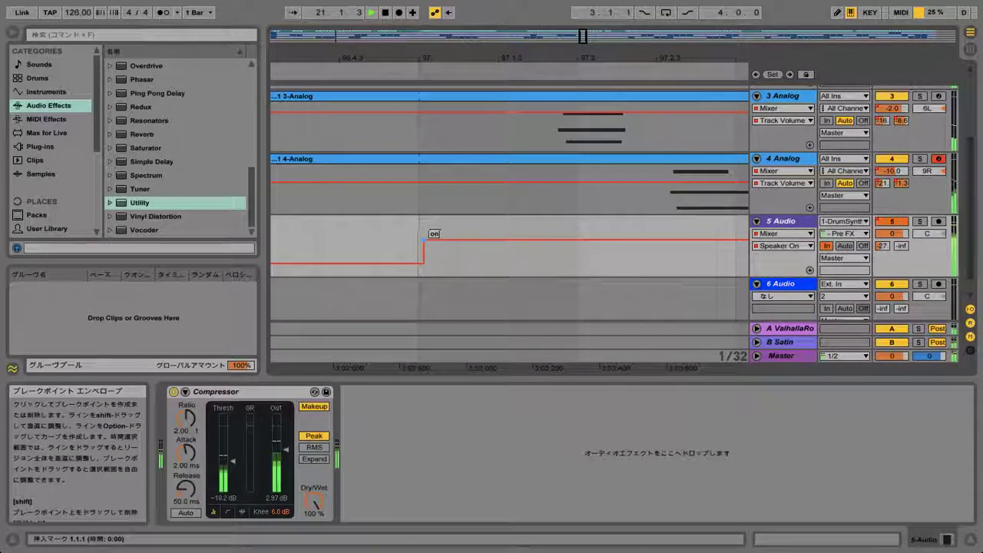
# Redraw 5 Audio's Speaker On automation in Draw Mode at the switch-off near bar 189
pyautogui.moveTo(420, 57); pyautogui.dragTo(512, 14)
pyautogui.moveTo(512, 57); pyautogui.dragTo(617, 21)
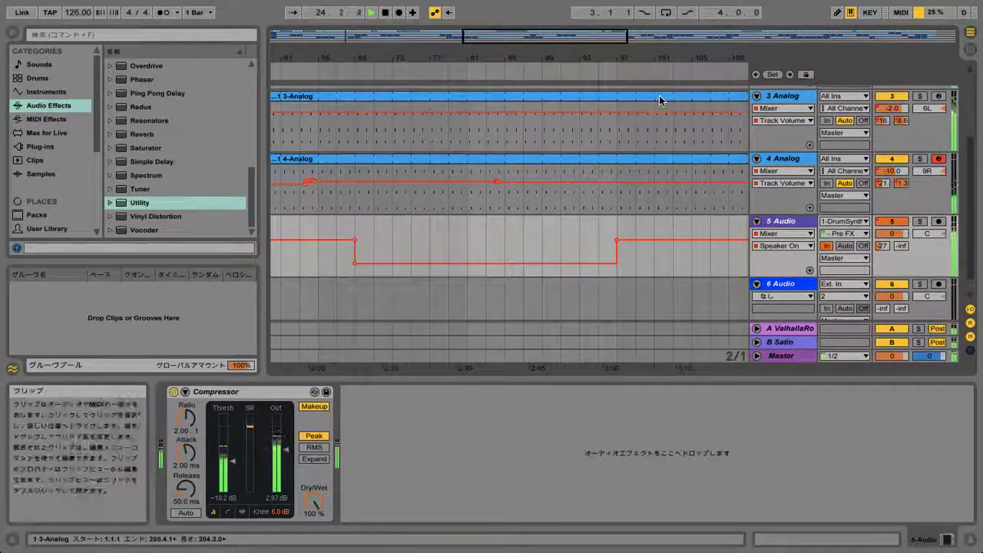
pyautogui.click(386, 97)
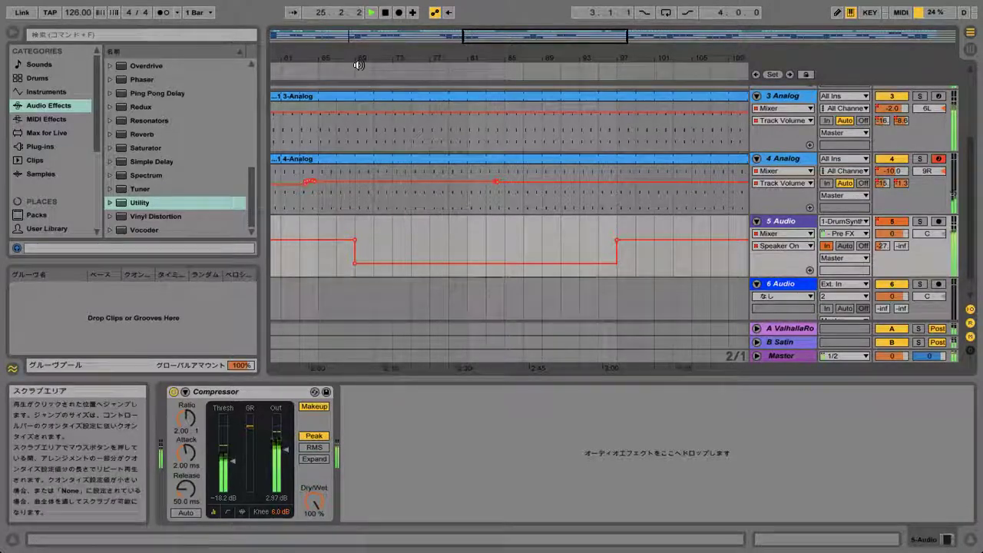
pyautogui.moveTo(616, 59); pyautogui.dragTo(549, 14)
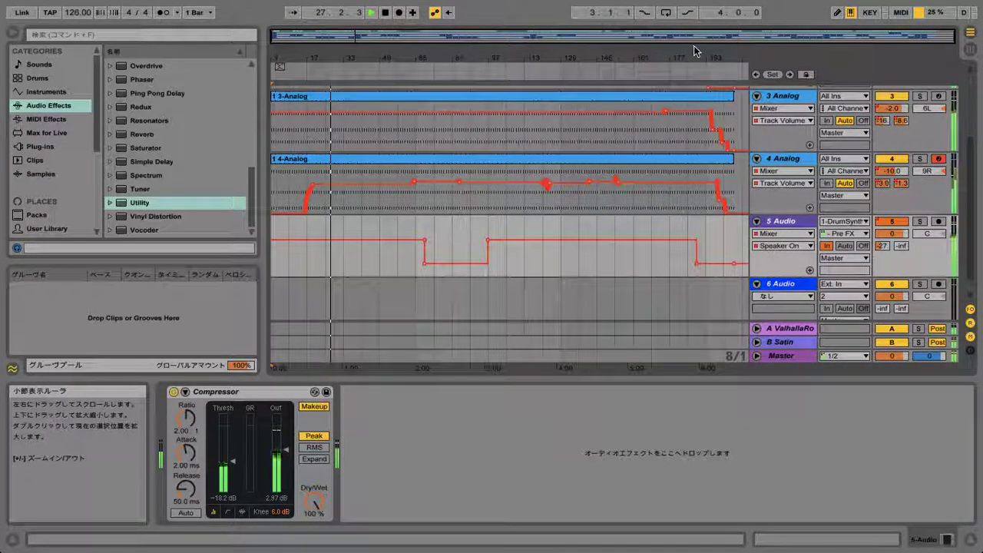
pyautogui.moveTo(697, 49); pyautogui.dragTo(582, 194)
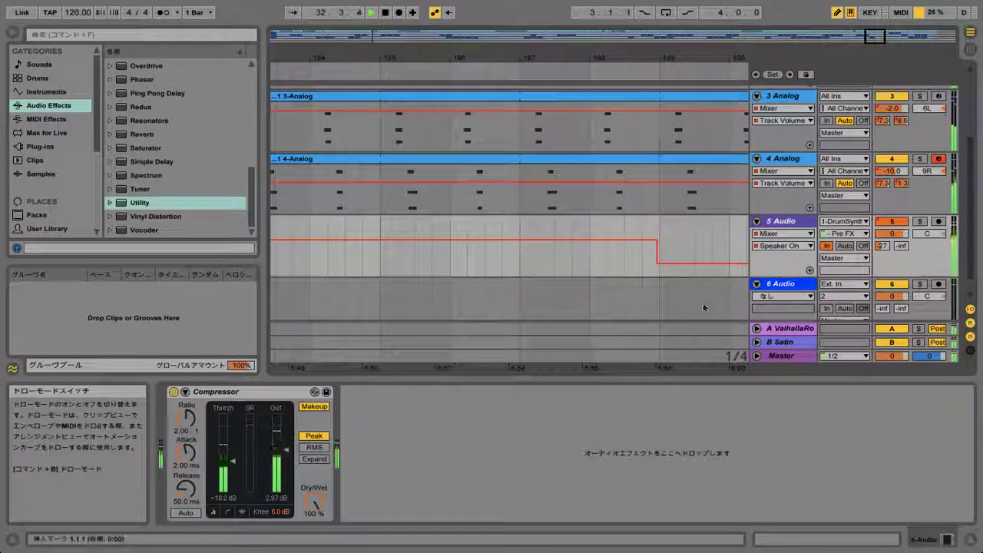
pyautogui.moveTo(651, 251); pyautogui.dragTo(655, 245)
# Review DrumSynth's Speaker On automation and the Analog tracks' volume automation back through the earlier parts of the arrangement
pyautogui.scroll(5, 710, 222)
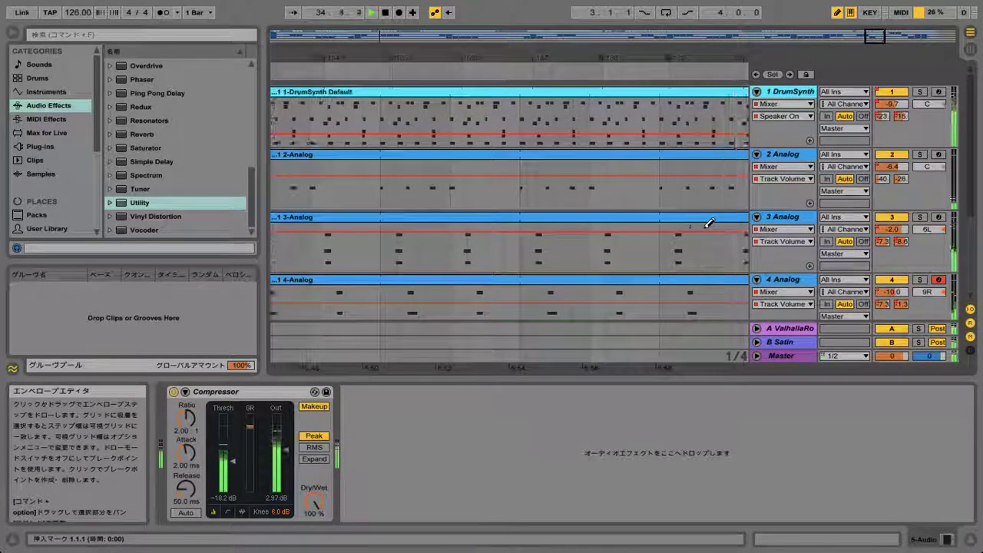
pyautogui.scroll(-1, 716, 94)
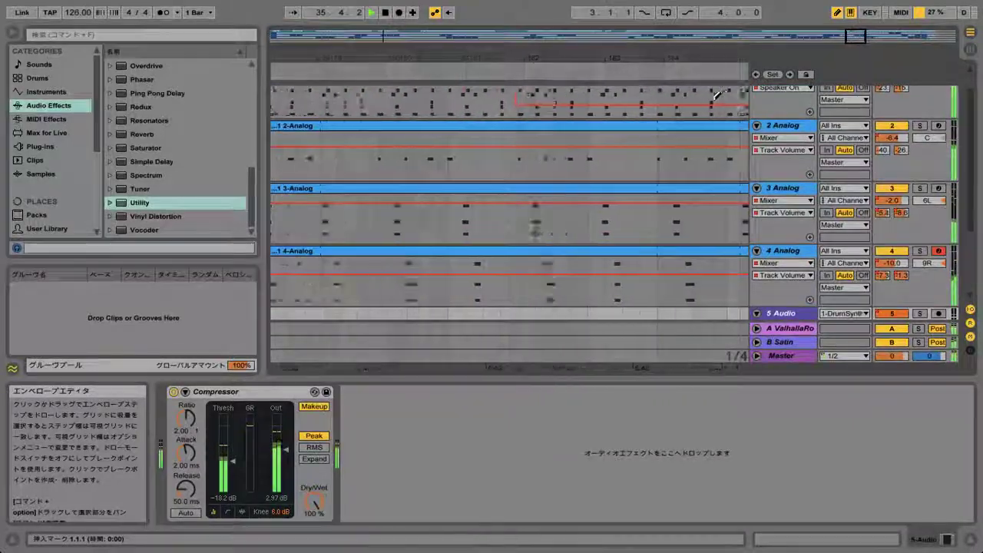
pyautogui.scroll(1, 716, 96)
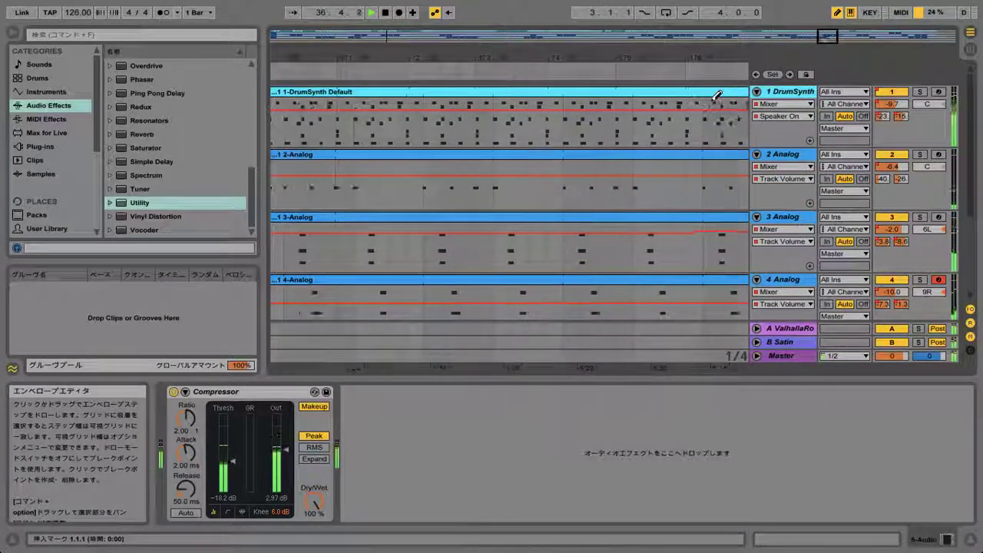
pyautogui.scroll(-1, 715, 94)
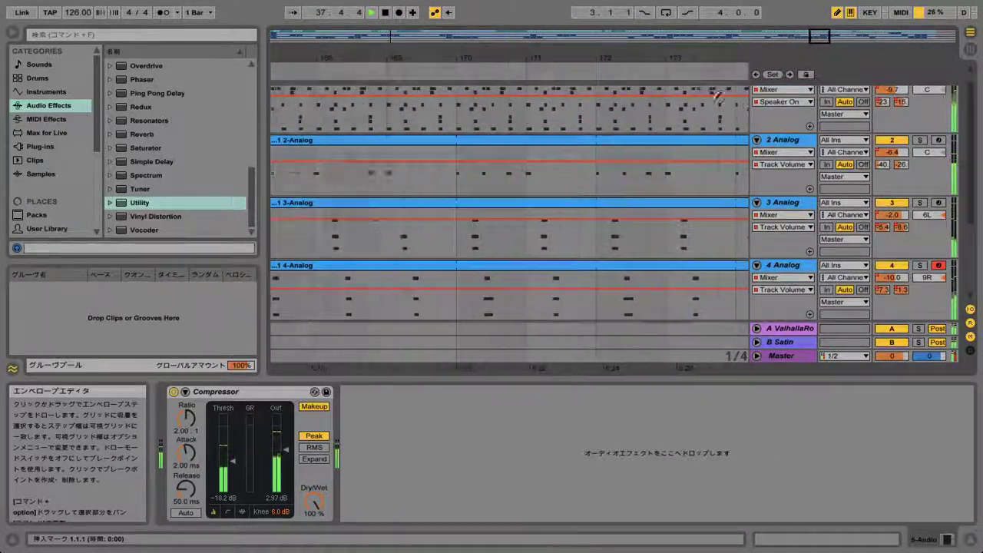
pyautogui.moveTo(695, 36); pyautogui.dragTo(695, 6)
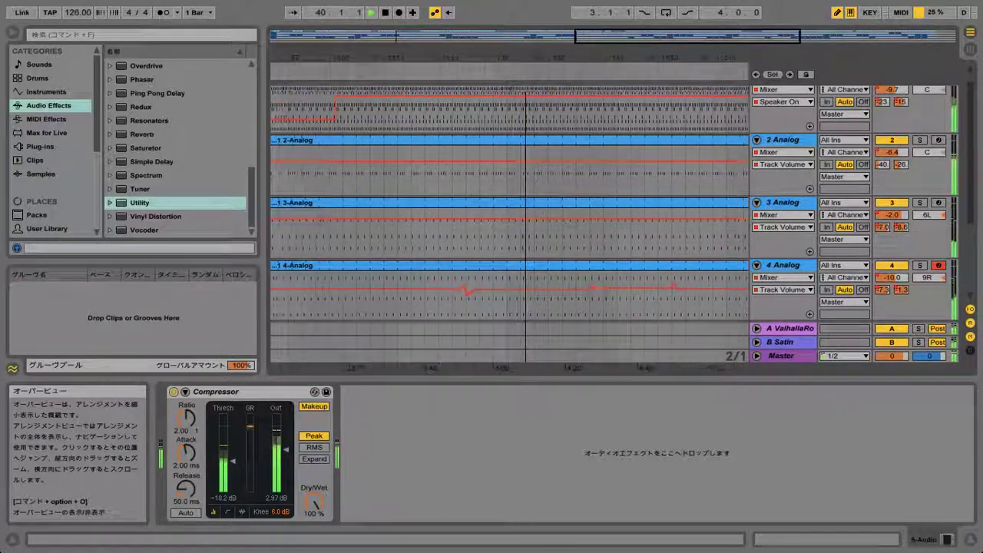
pyautogui.moveTo(672, 36); pyautogui.dragTo(658, 38)
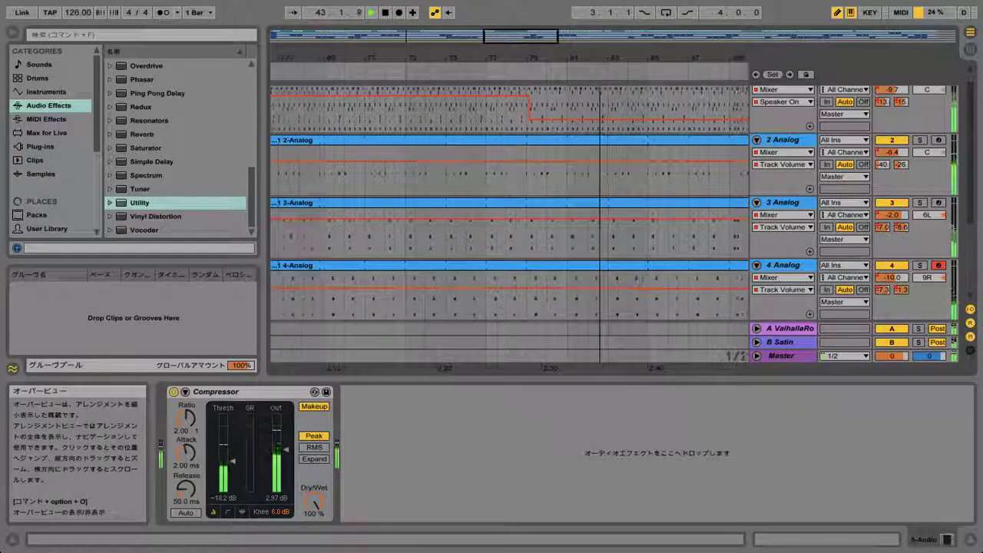
pyautogui.moveTo(526, 36); pyautogui.dragTo(505, 24)
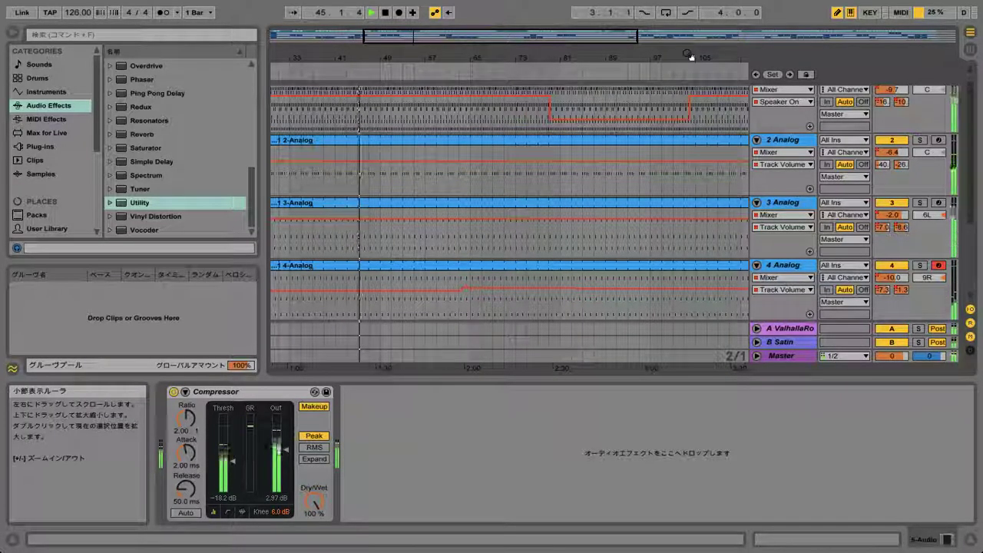
pyautogui.moveTo(689, 58)
pyautogui.mouseDown()
pyautogui.moveTo(685, 97)
pyautogui.moveTo(687, 57)
pyautogui.mouseUp()
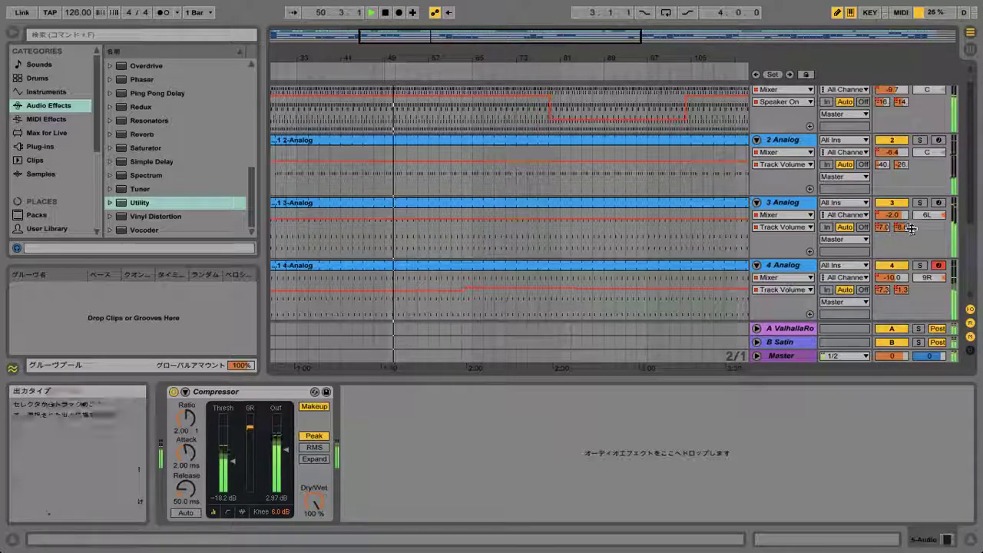
# In Session View, add the Vari Comp plug-in to the Master track after Utility
pyautogui.scroll(-3, 944, 231)
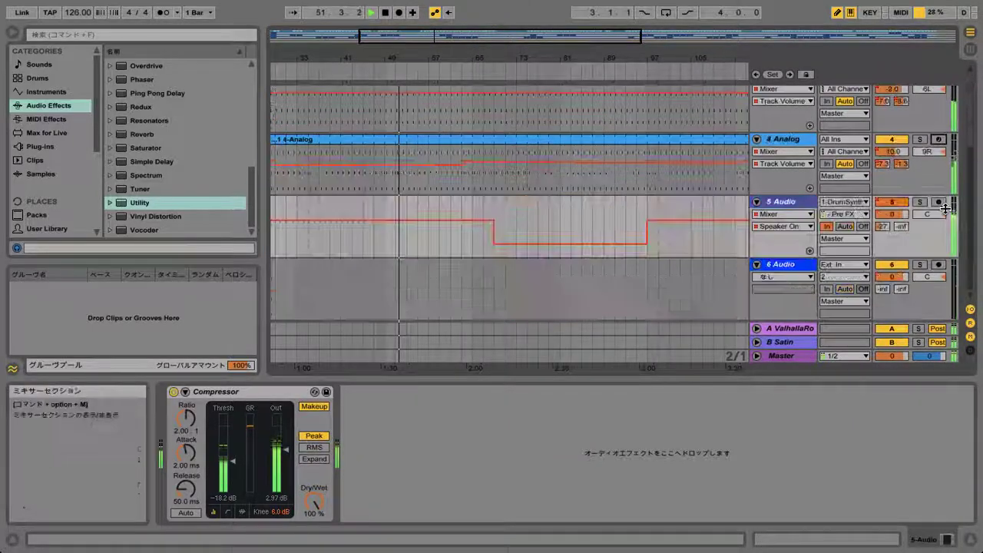
pyautogui.scroll(3, 945, 208)
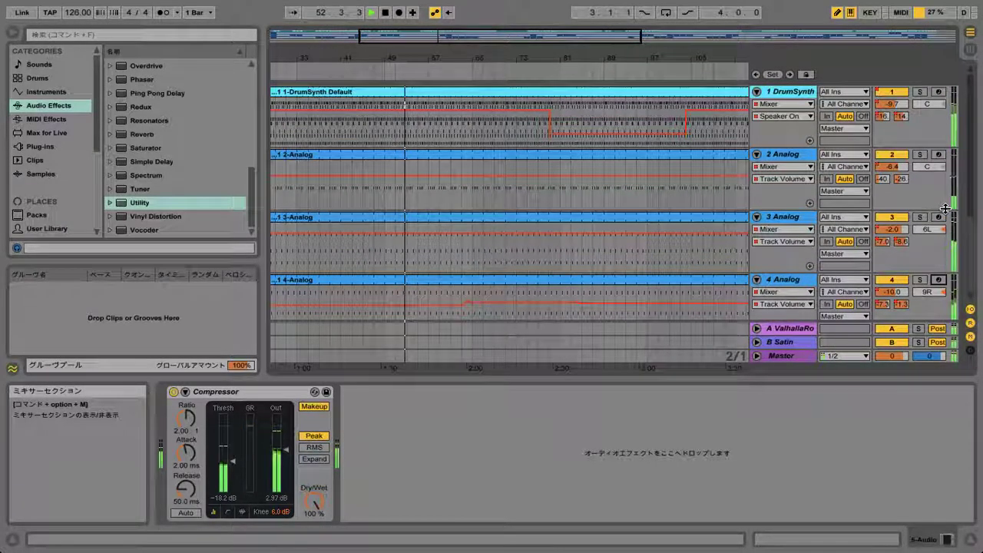
pyautogui.click(971, 49)
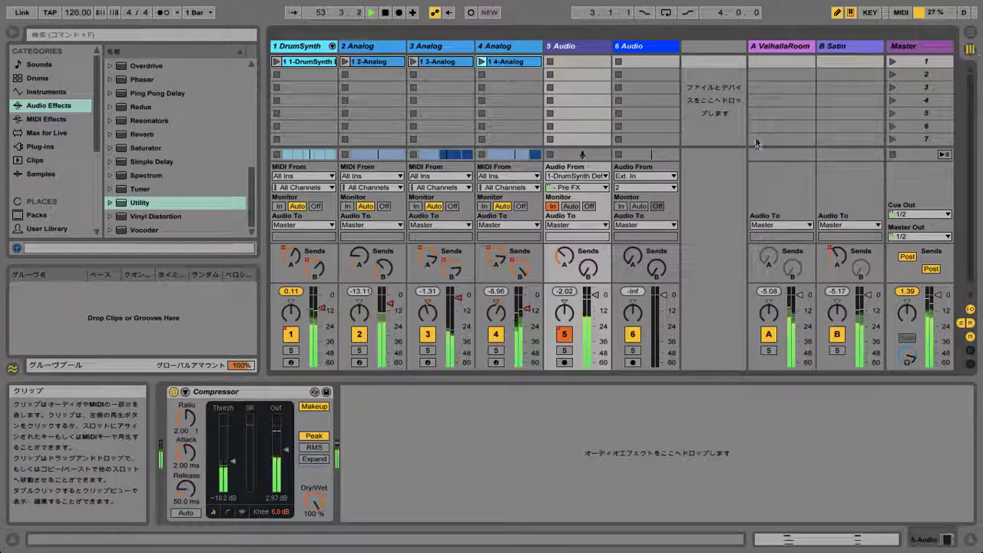
pyautogui.click(905, 47)
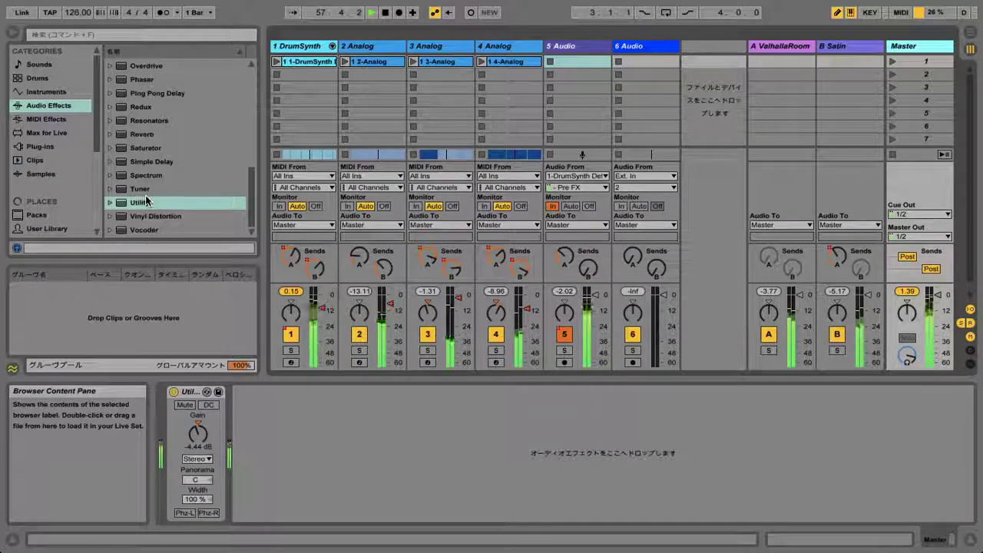
pyautogui.click(69, 149)
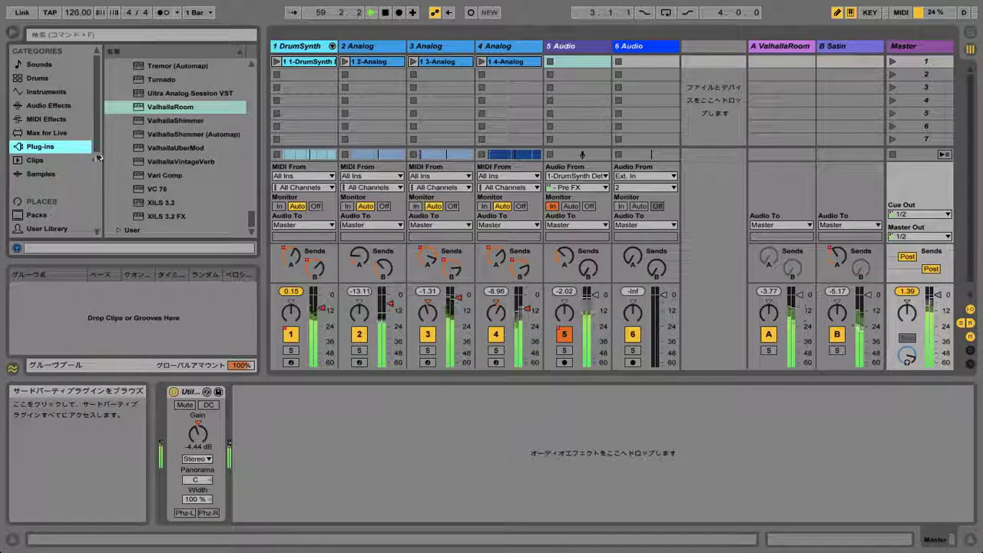
pyautogui.doubleClick(172, 176)
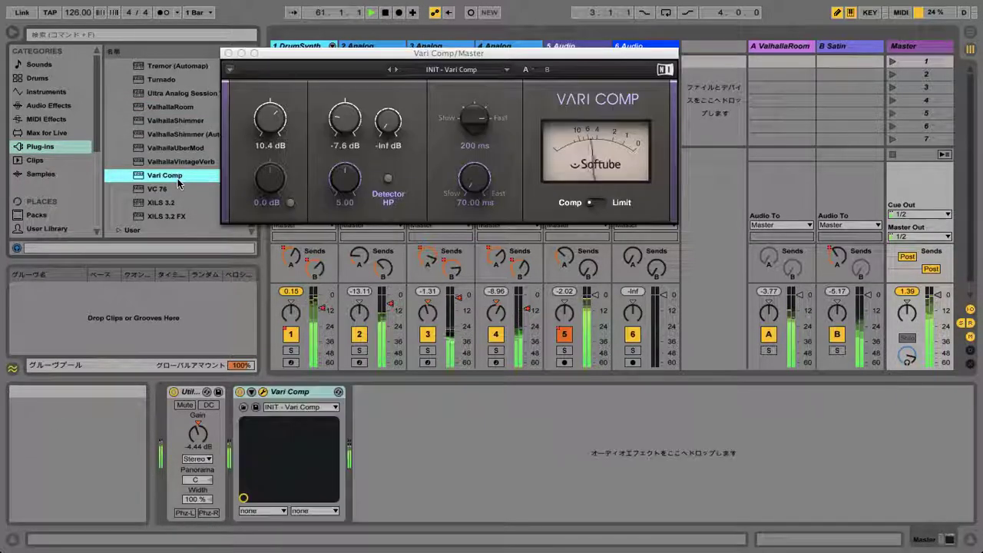
# Set Vari Comp's Threshold to 6.30, Recovery to about midway and Output to -8.2 dB, and reset the Master's peak level display
pyautogui.moveTo(350, 175); pyautogui.dragTo(350, 151)
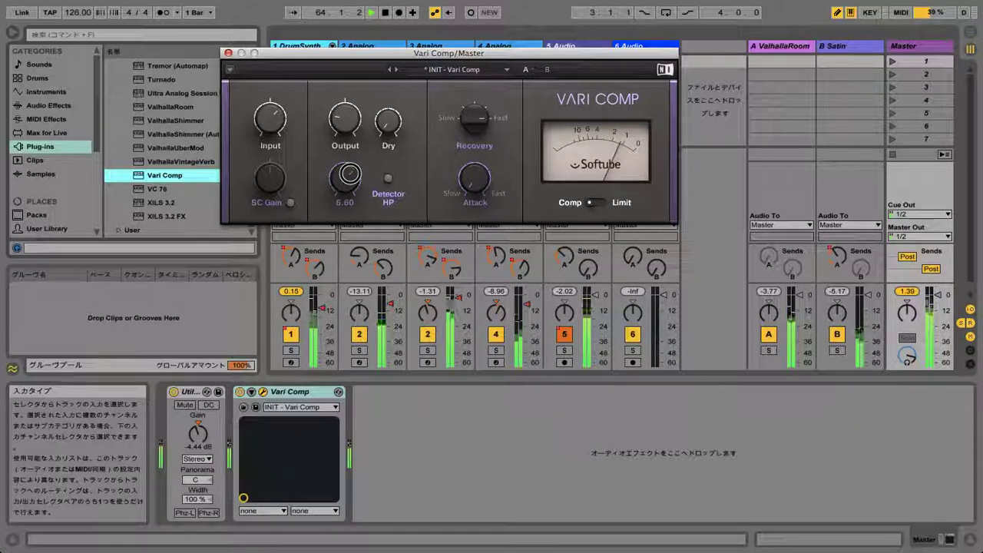
pyautogui.moveTo(350, 174); pyautogui.dragTo(351, 176)
pyautogui.moveTo(466, 123); pyautogui.dragTo(466, 125)
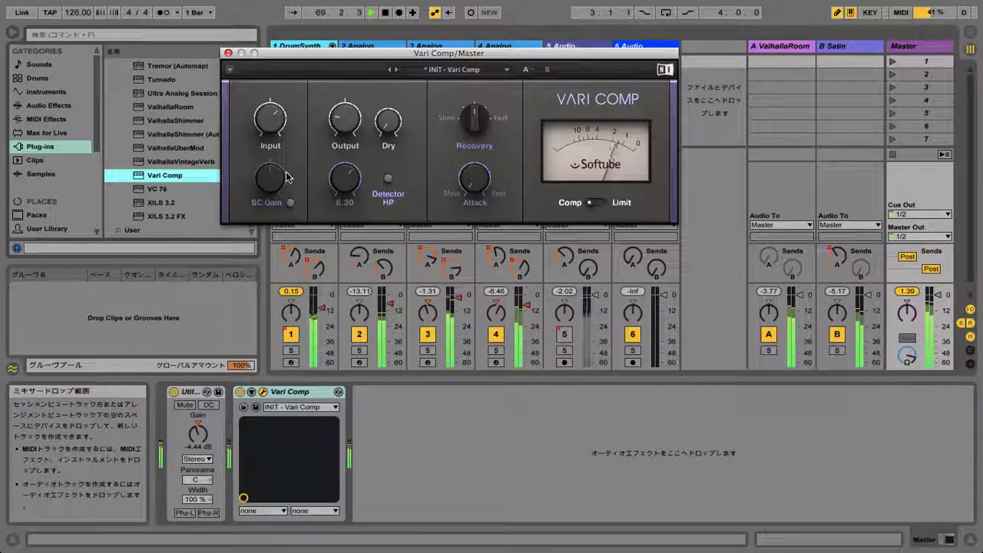
pyautogui.moveTo(340, 122); pyautogui.dragTo(352, 130)
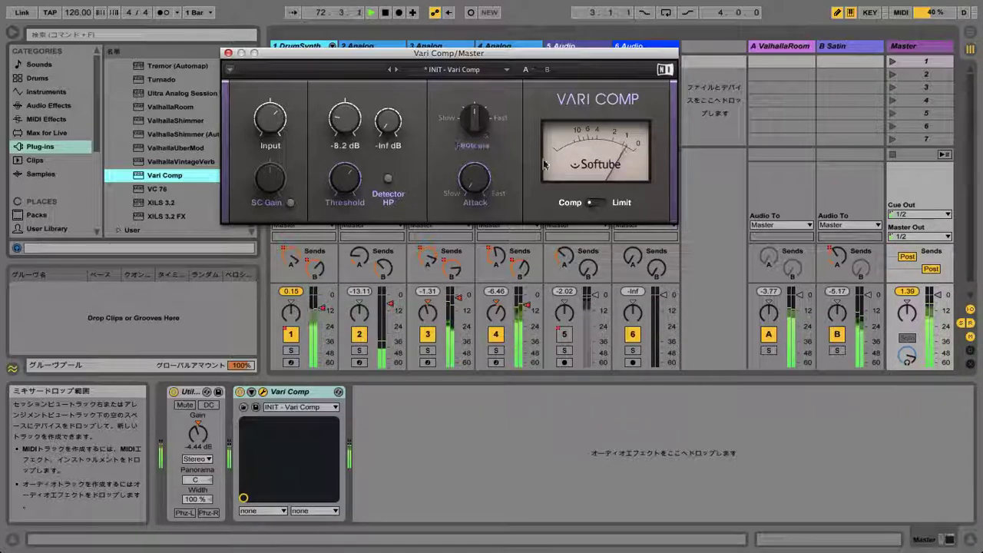
pyautogui.click(911, 293)
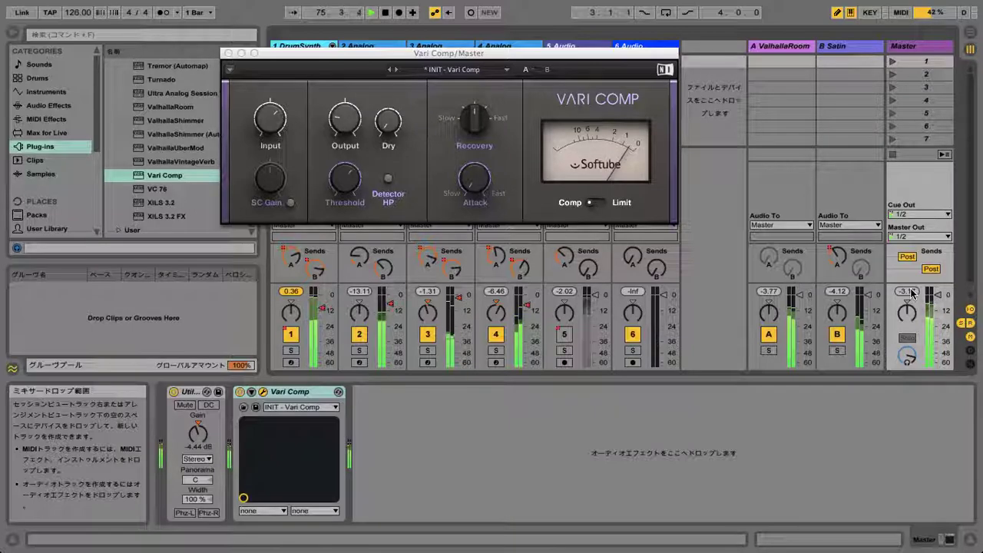
pyautogui.click(756, 490)
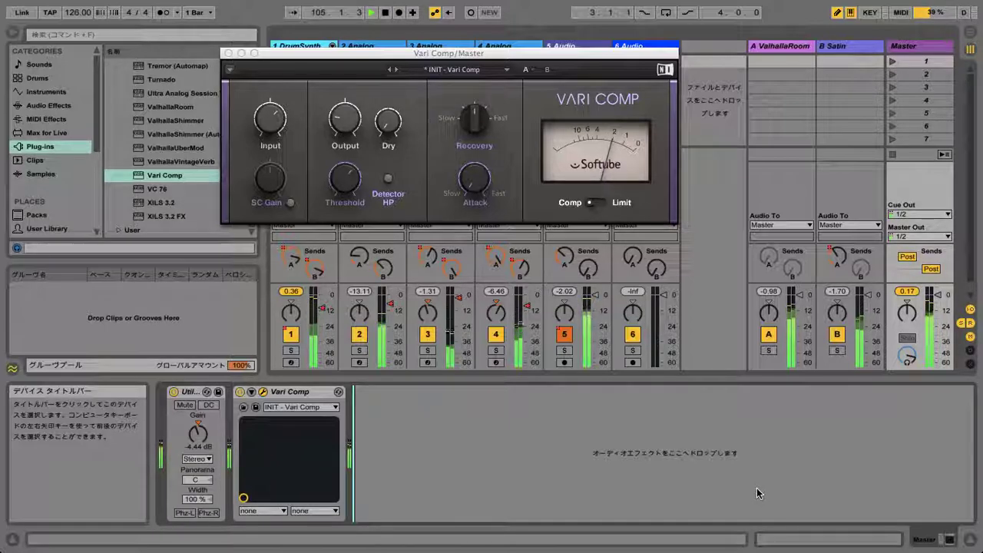
# Close the Vari Comp window and compare DrumSynth's B-Satin send automation with its Speaker On automation in Arrangement View
pyautogui.click(968, 40)
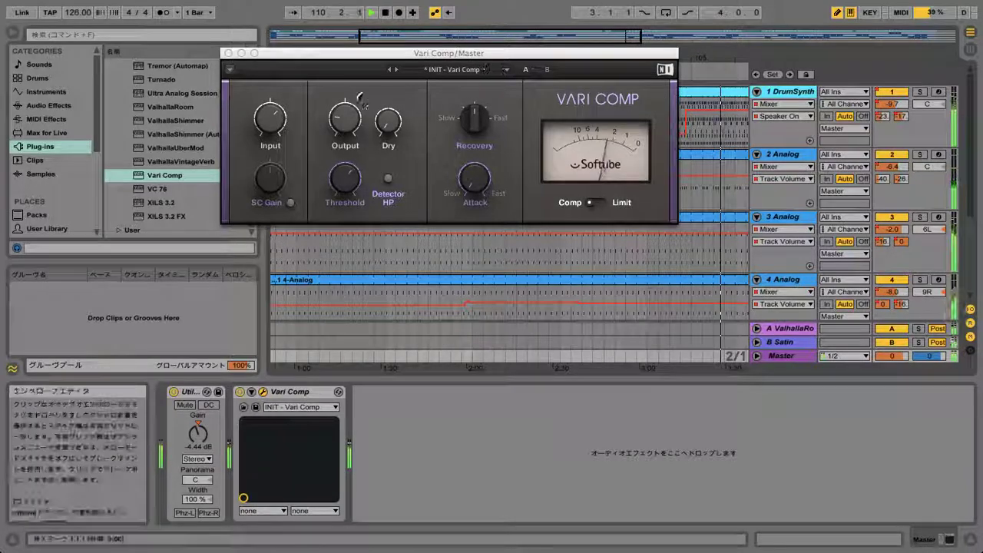
pyautogui.click(227, 53)
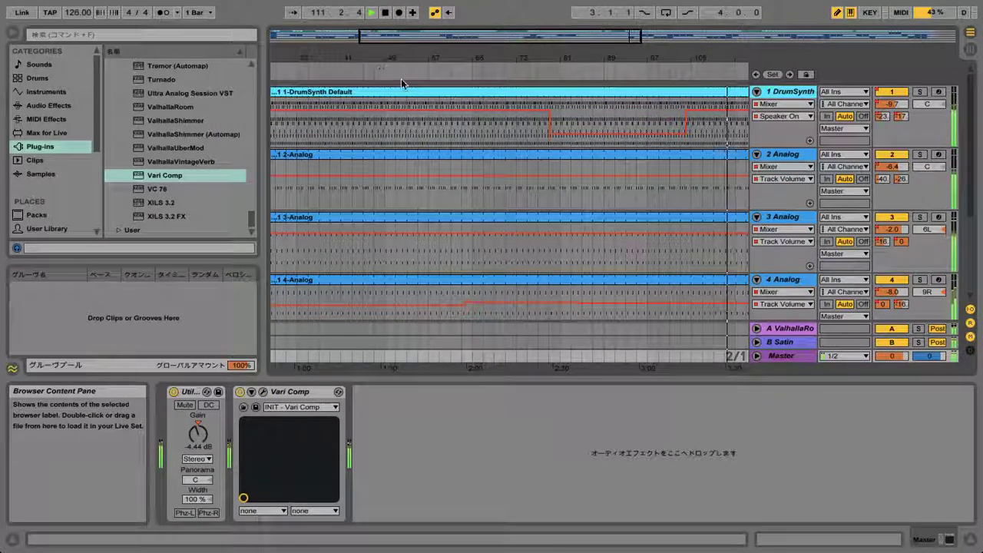
pyautogui.click(793, 119)
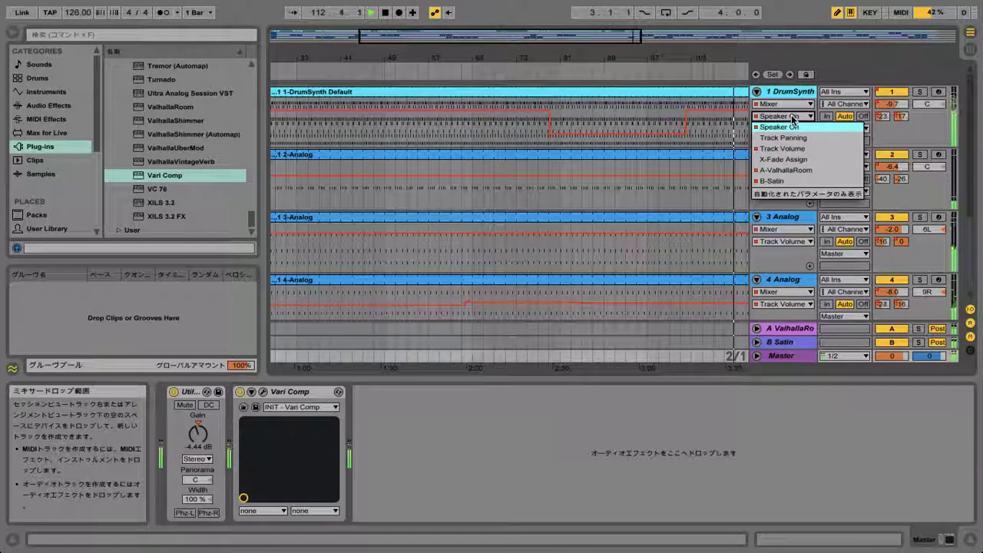
pyautogui.click(791, 180)
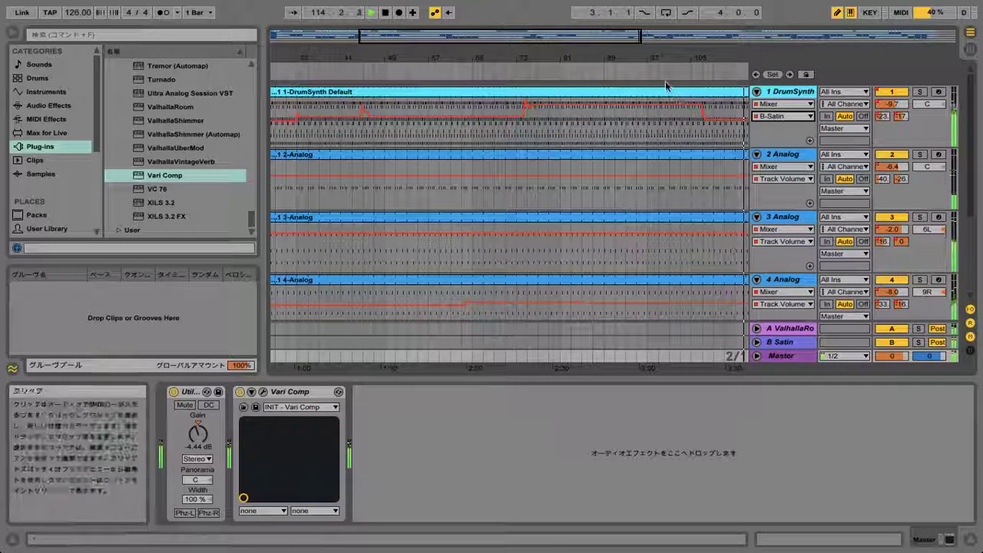
pyautogui.click(787, 106)
pyautogui.click(787, 110)
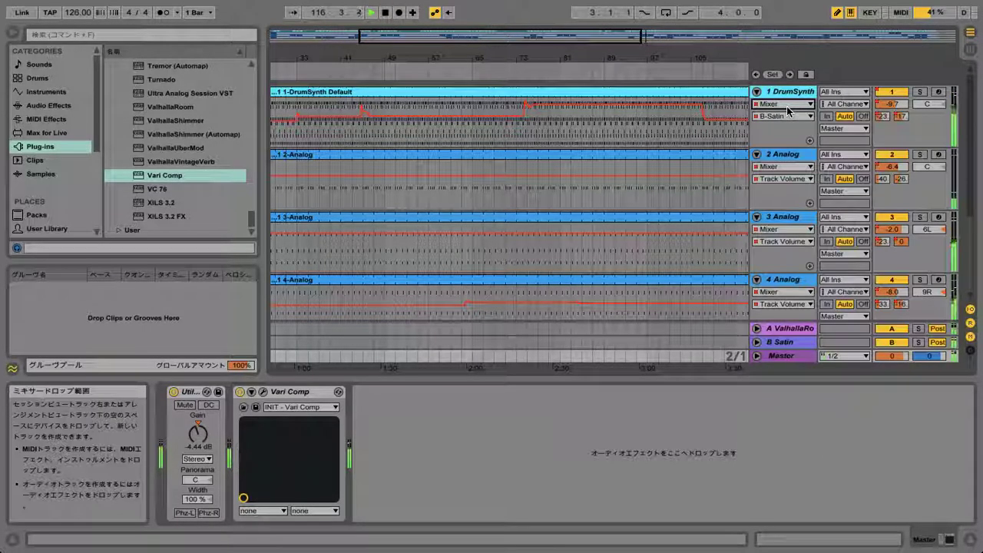
pyautogui.click(787, 116)
pyautogui.click(788, 127)
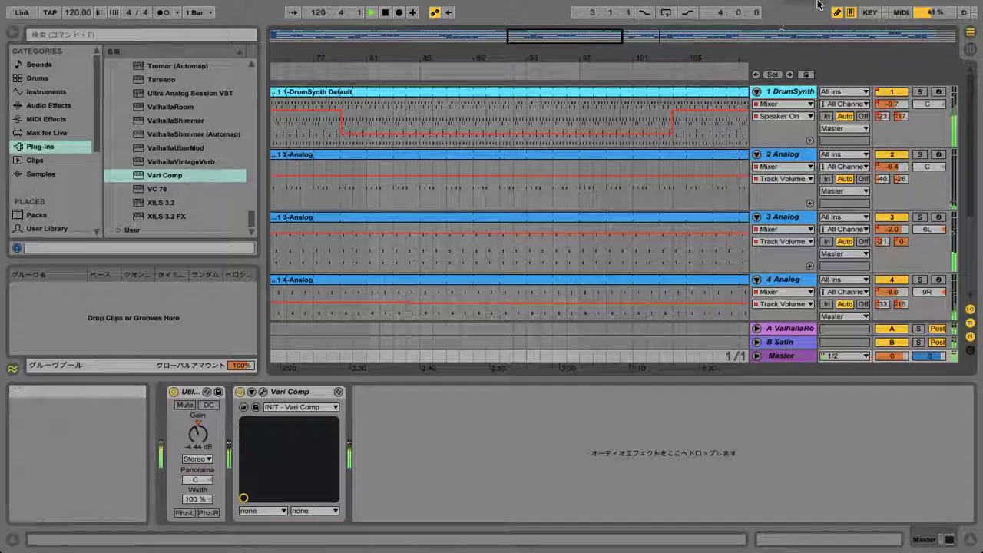
# Redraw DrumSynth's B-Satin send automation in Draw Mode so it drops at about bar 103, and play back the passage
pyautogui.moveTo(845, 14)
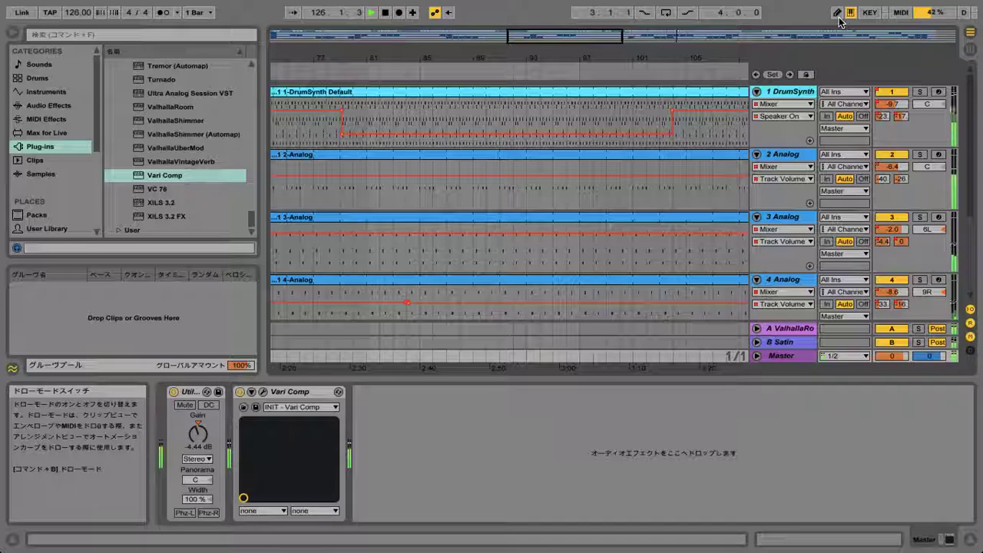
pyautogui.click(789, 117)
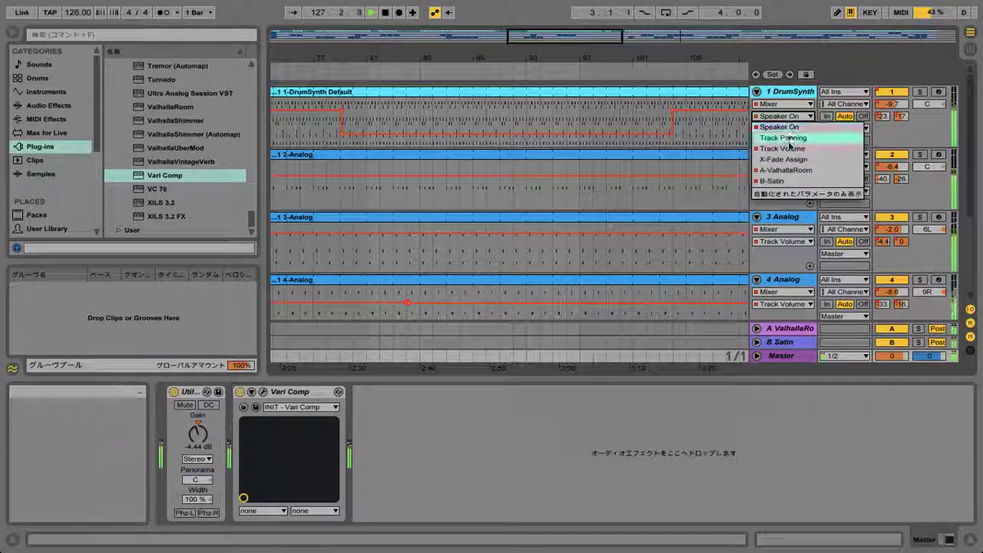
pyautogui.click(773, 182)
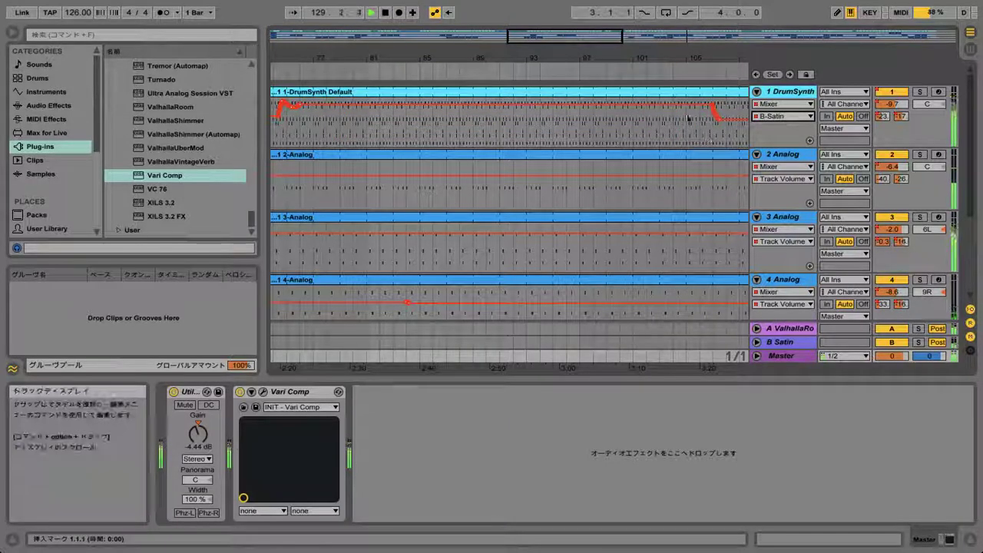
pyautogui.click(837, 13)
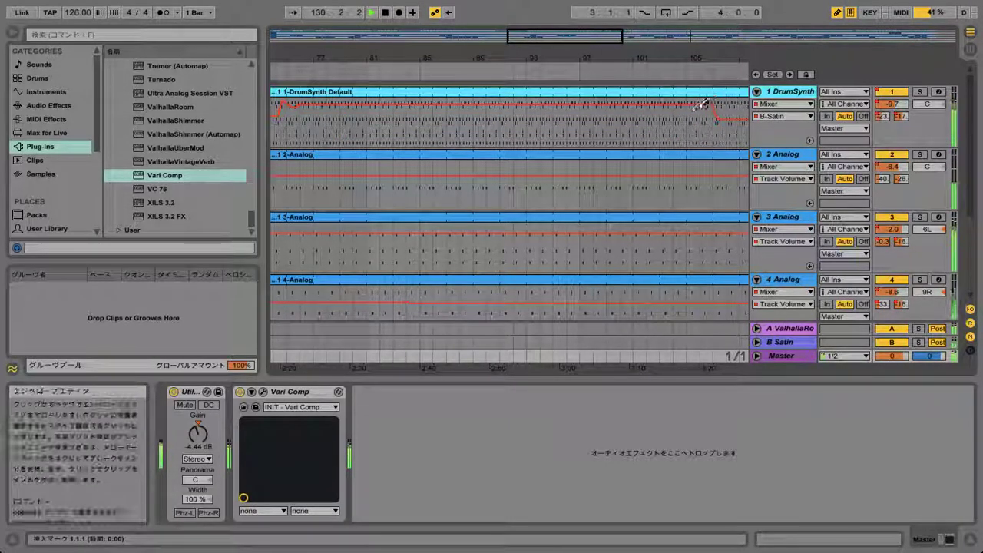
pyautogui.moveTo(682, 113)
pyautogui.mouseDown()
pyautogui.moveTo(669, 116)
pyautogui.moveTo(714, 119)
pyautogui.mouseUp()
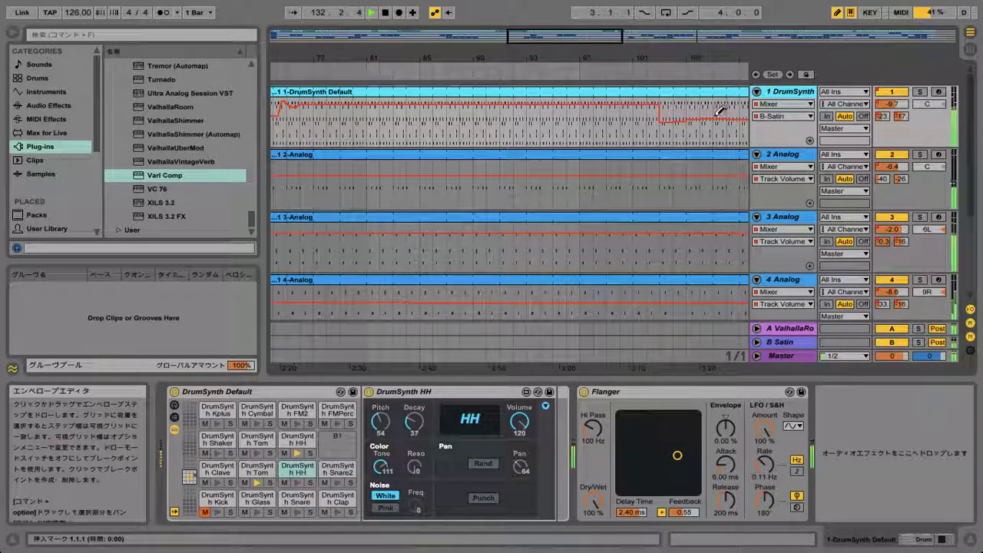
pyautogui.click(592, 71)
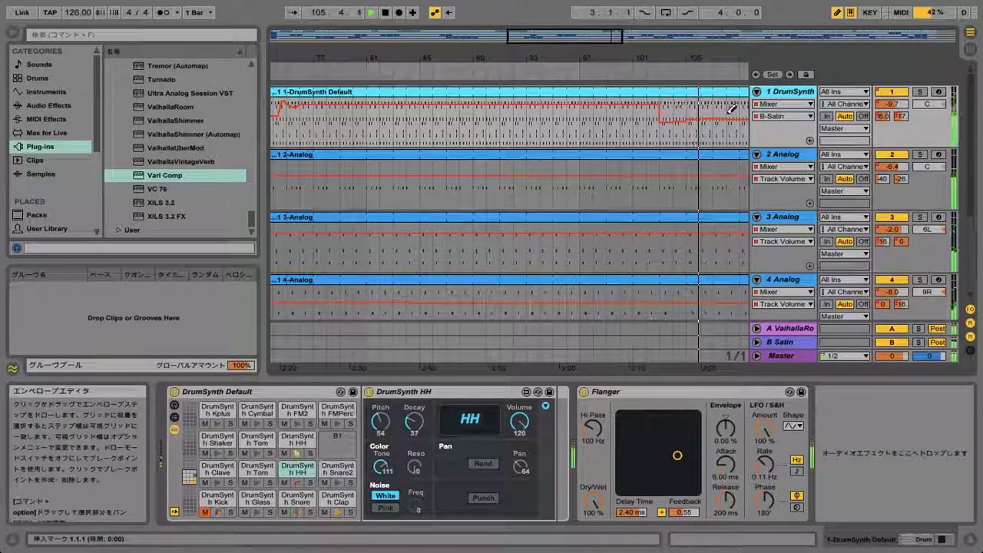
# Redraw DrumSynth's A-ValhallaRoom send automation so it drops at about bar 104, and play back the passage
pyautogui.click(789, 117)
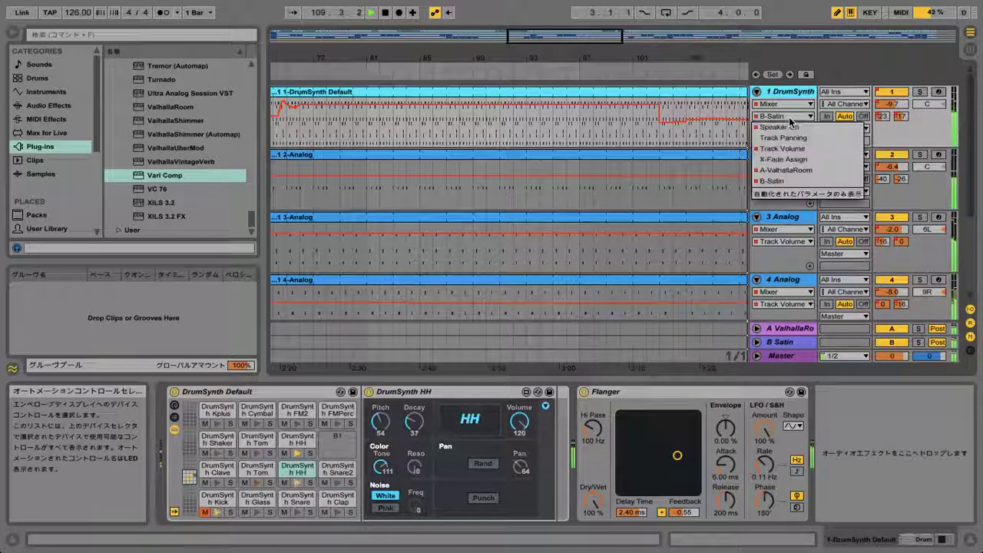
pyautogui.click(793, 174)
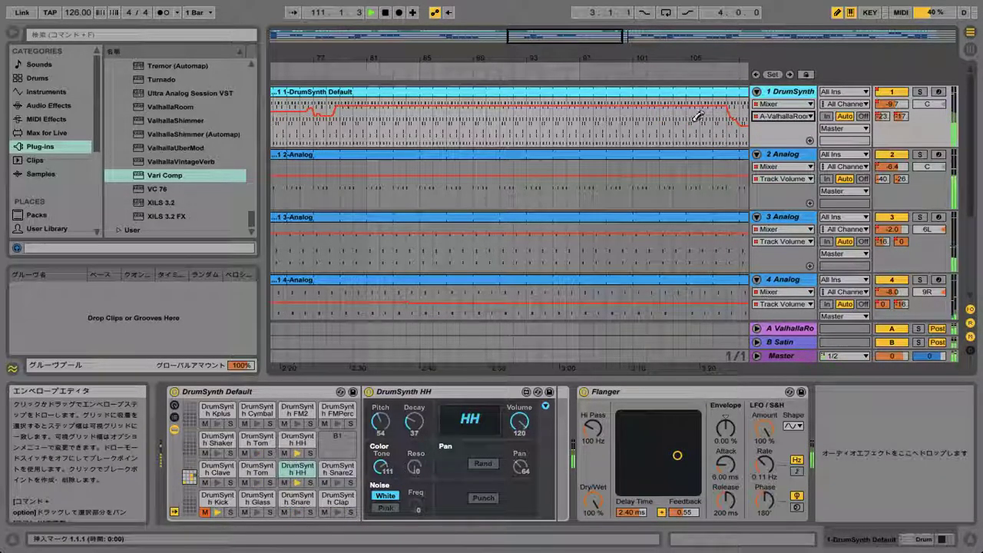
pyautogui.moveTo(688, 124)
pyautogui.mouseDown()
pyautogui.moveTo(732, 125)
pyautogui.moveTo(674, 123)
pyautogui.mouseUp()
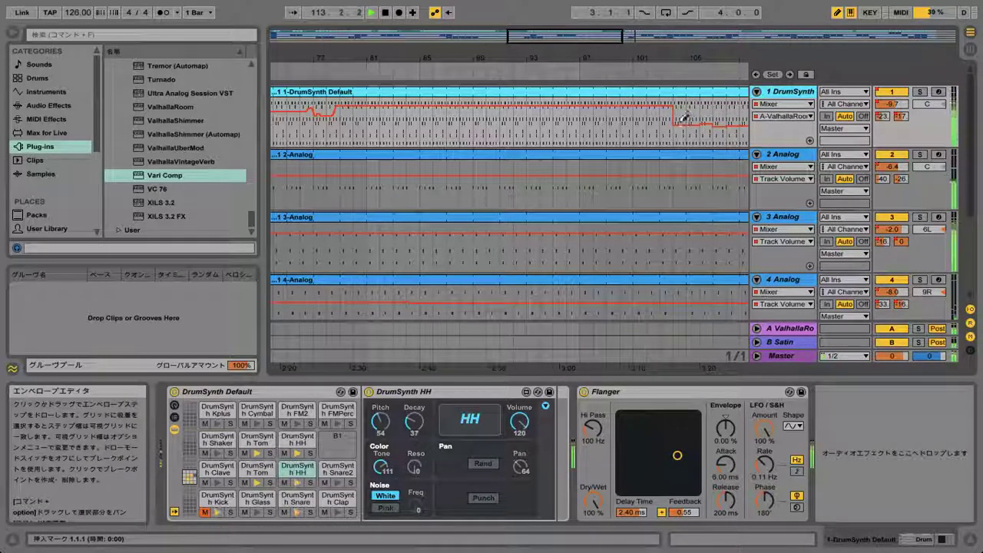
pyautogui.click(647, 74)
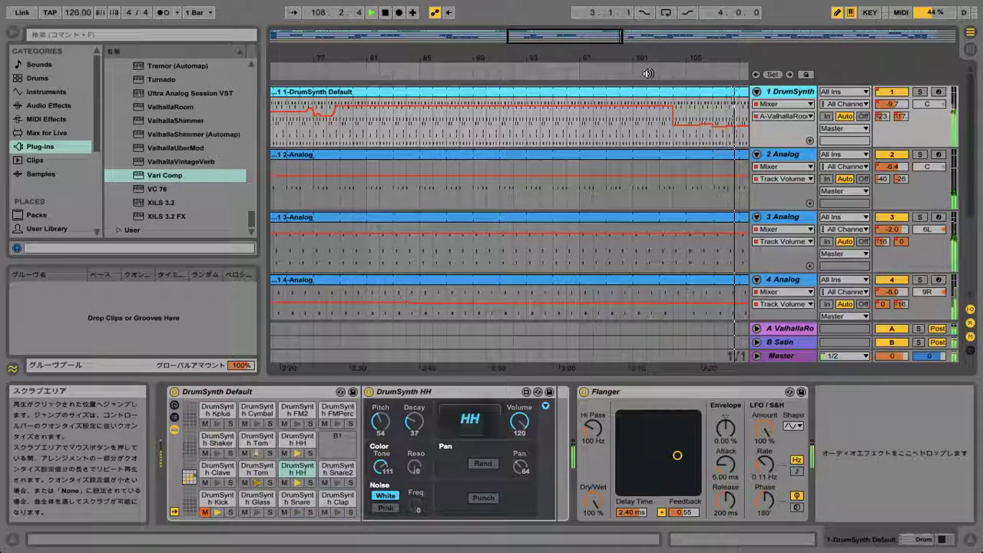
pyautogui.moveTo(635, 42); pyautogui.dragTo(635, 8)
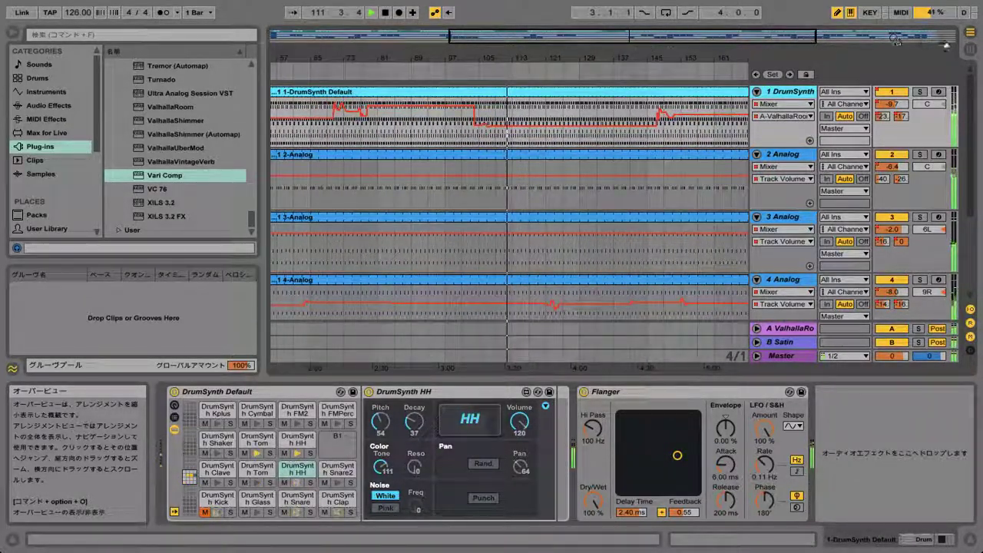
# Stop playback and add a Limiter to the Master track after Vari Comp in Session View
pyautogui.click(973, 49)
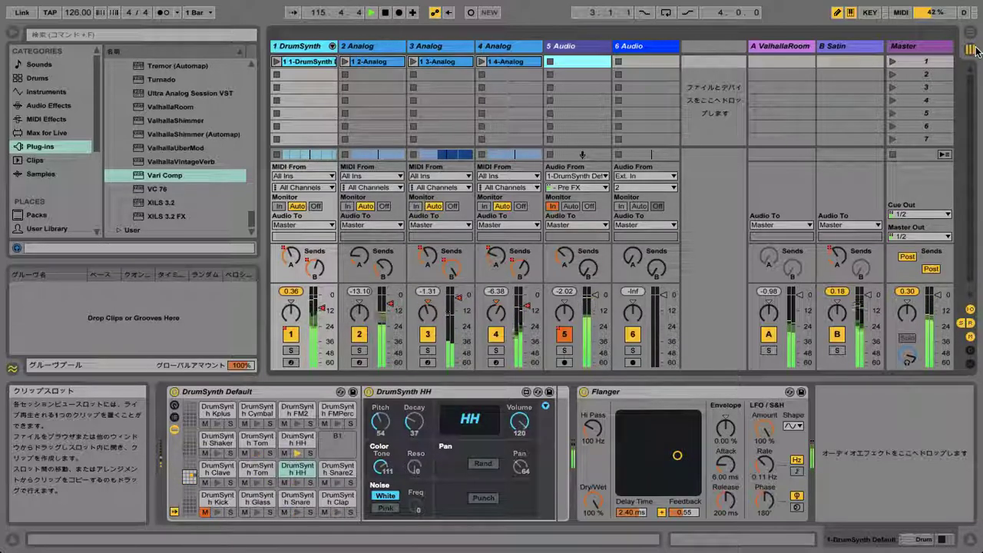
pyautogui.click(386, 15)
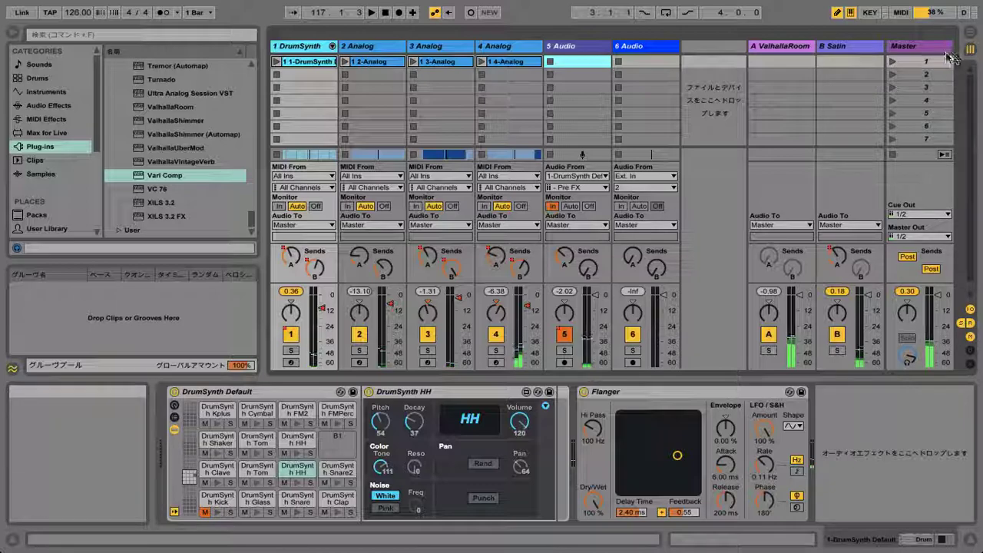
pyautogui.click(918, 47)
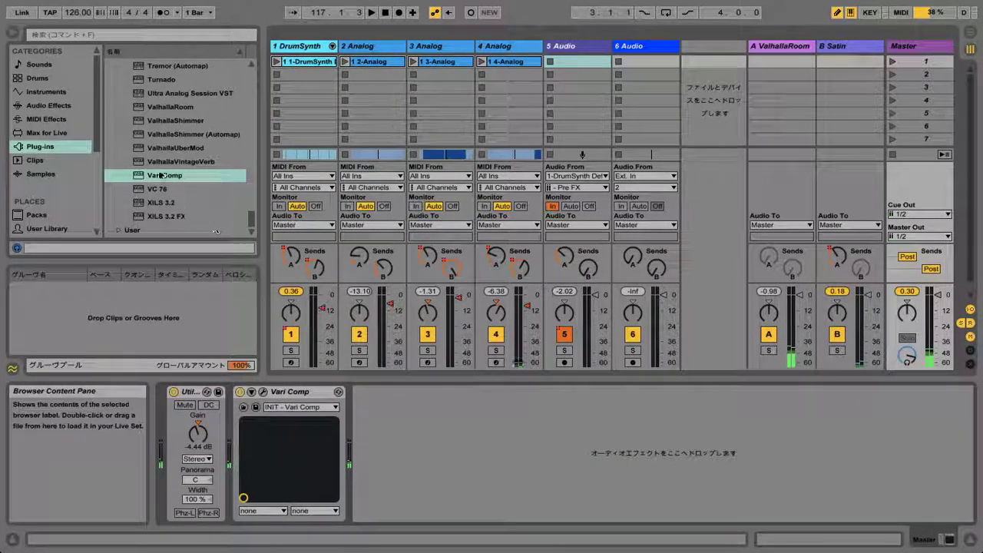
pyautogui.scroll(10, 158, 168)
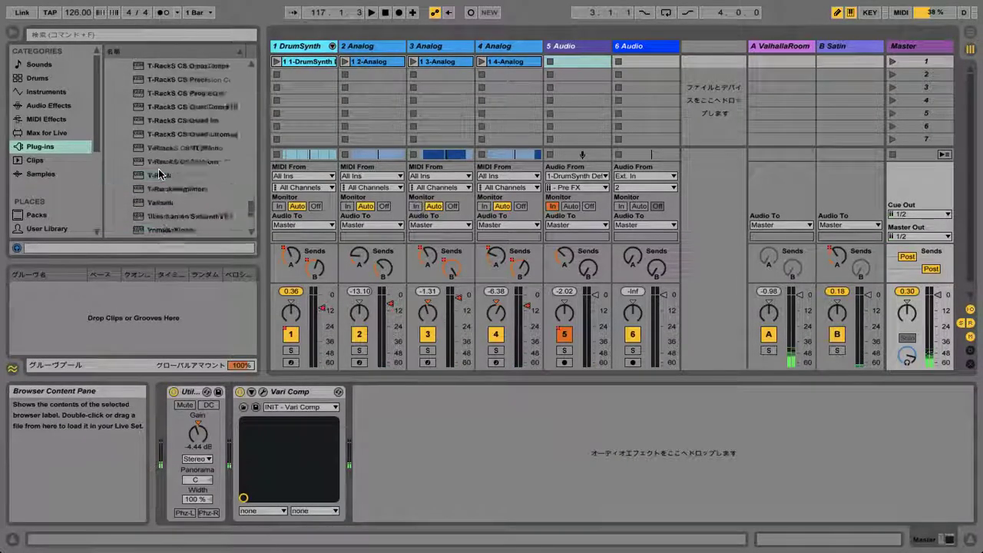
pyautogui.click(46, 106)
pyautogui.scroll(3, 134, 163)
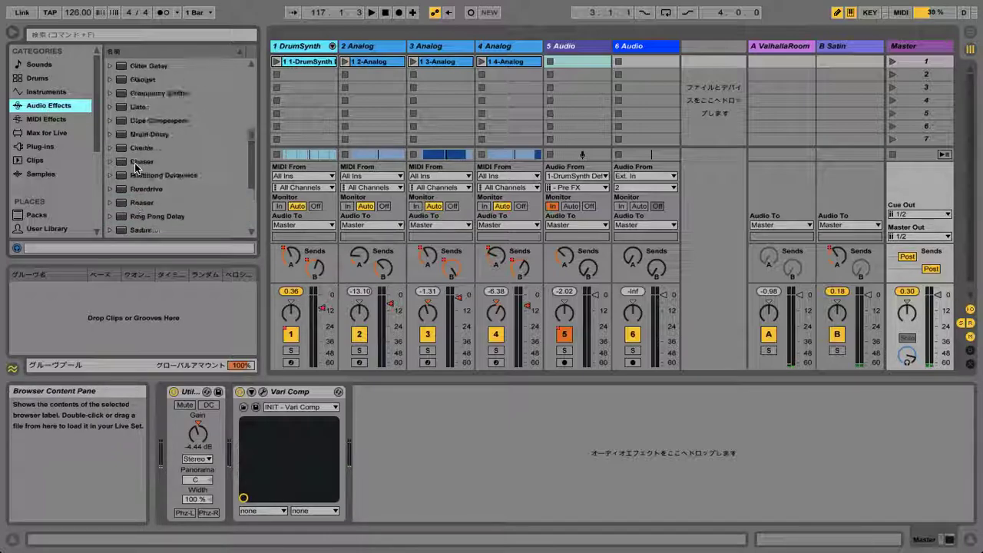
pyautogui.scroll(1, 134, 162)
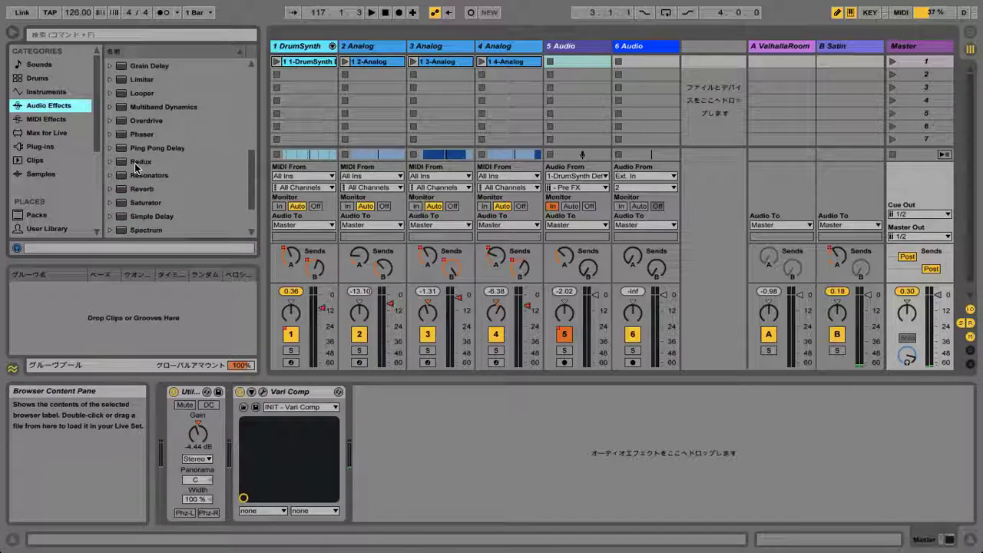
pyautogui.doubleClick(151, 80)
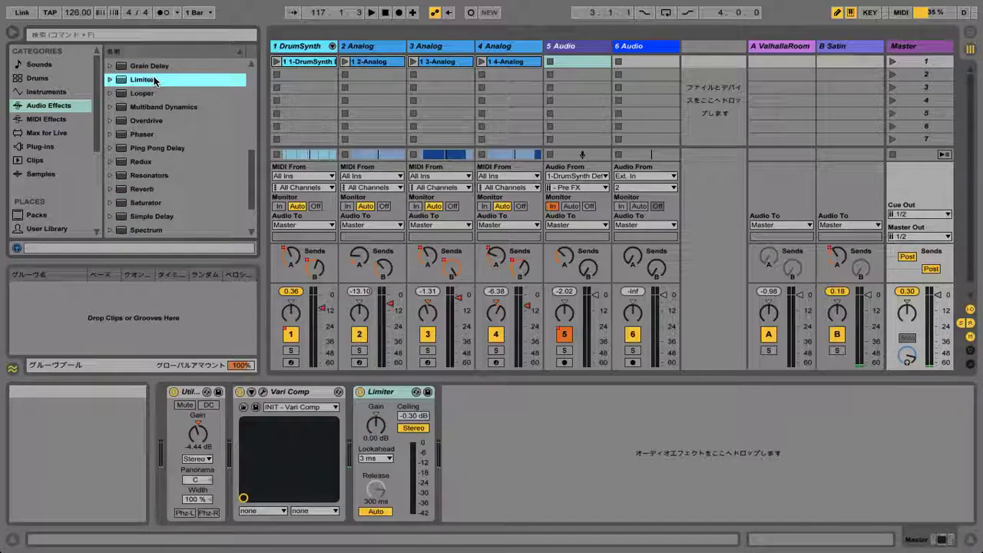
# Play the whole arrangement from the start through the Master effects, and stop playback at the end
pyautogui.click(373, 15)
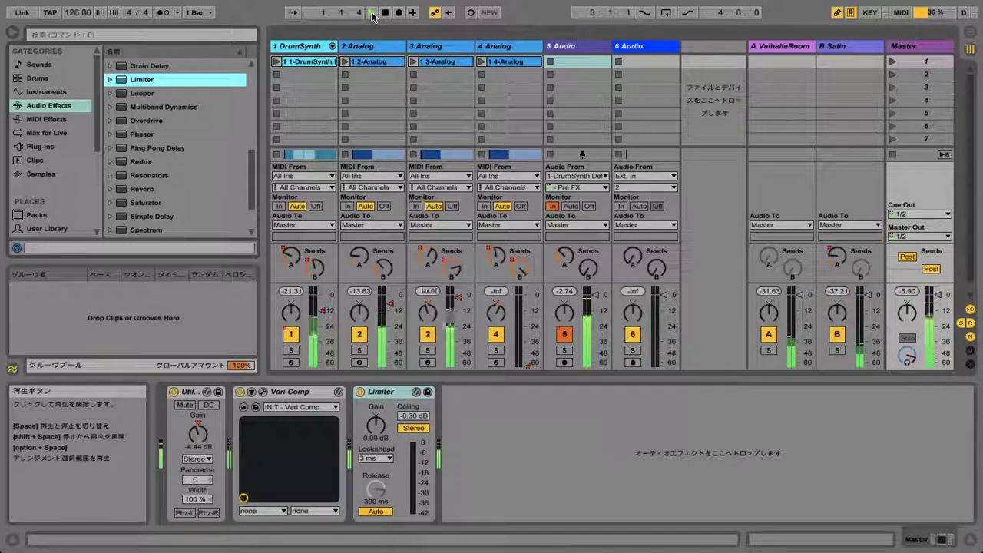
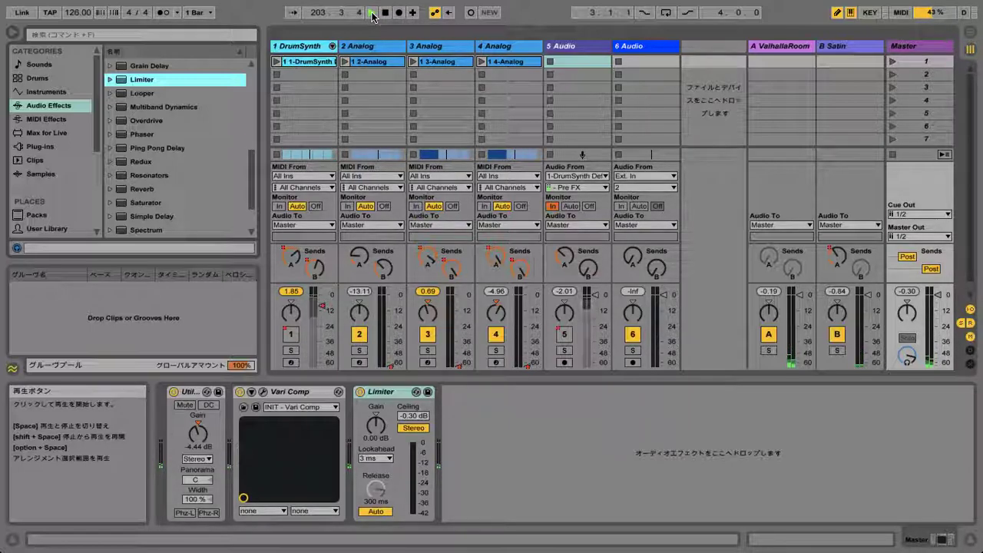
pyautogui.click(385, 13)
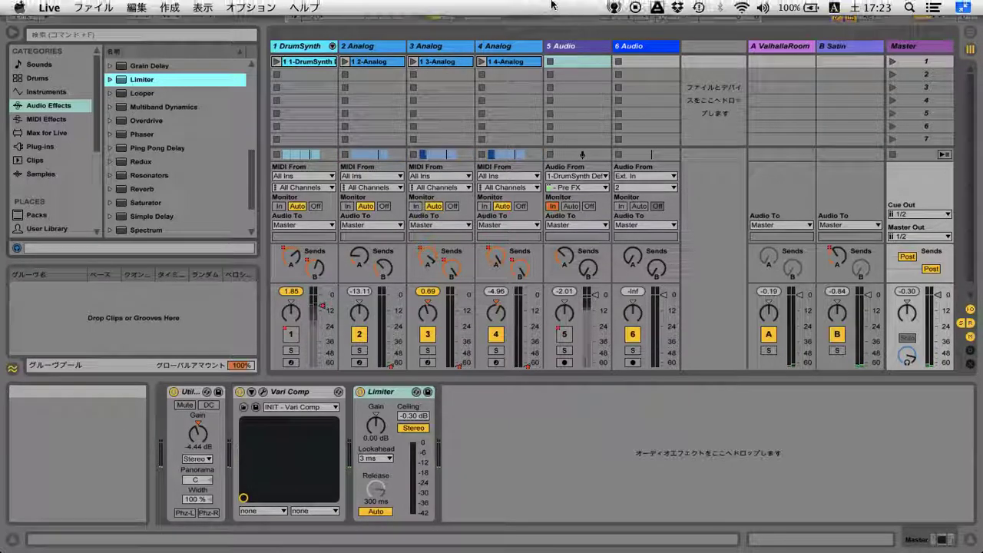